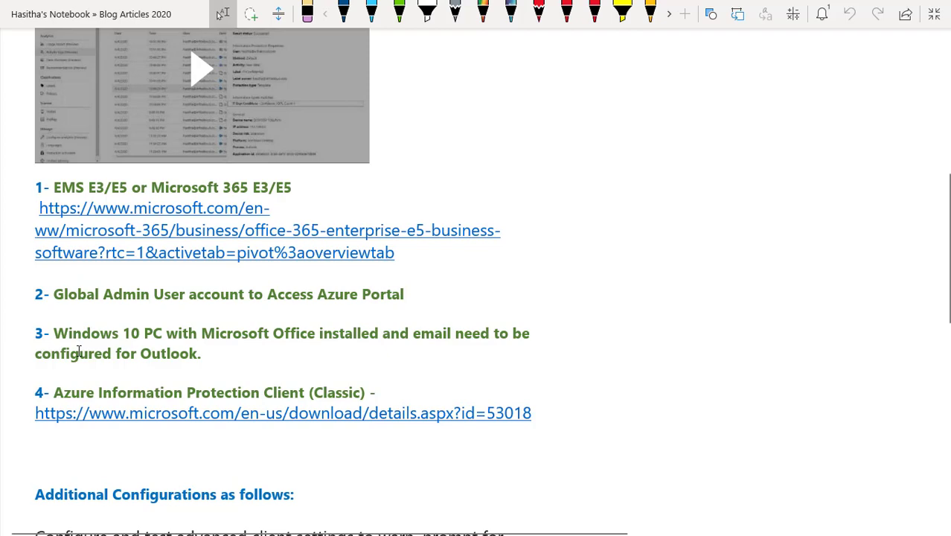
Step: Copy the three Outlook UntrustedCollaborationLabel setting names from the OneNote page and paste them into a blank Notepad file
scroll(79, 352, "down", 5)
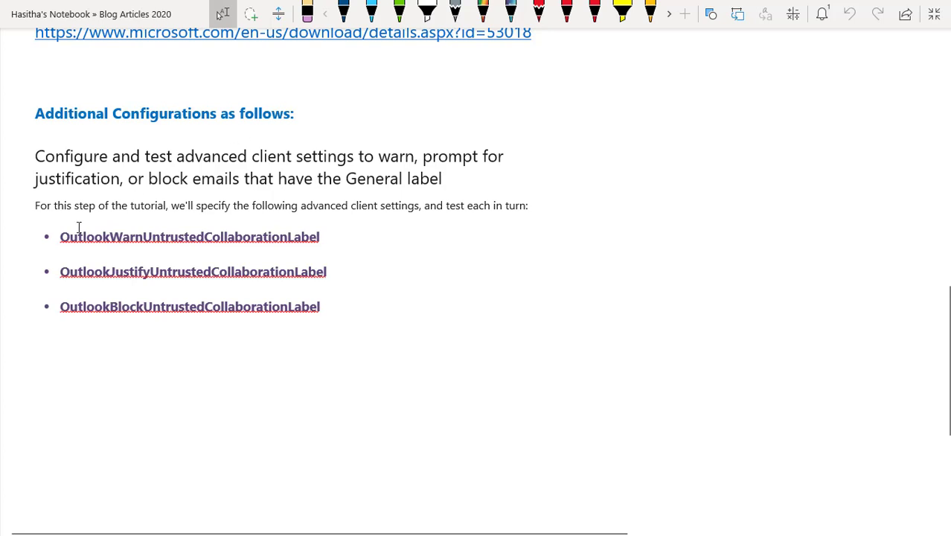
mouse_move(57, 237)
left_mouse_down()
mouse_move(341, 238)
mouse_move(344, 266)
mouse_move(333, 304)
mouse_move(110, 294)
mouse_move(53, 255)
mouse_move(50, 239)
left_mouse_up()
left_click(327, 311)
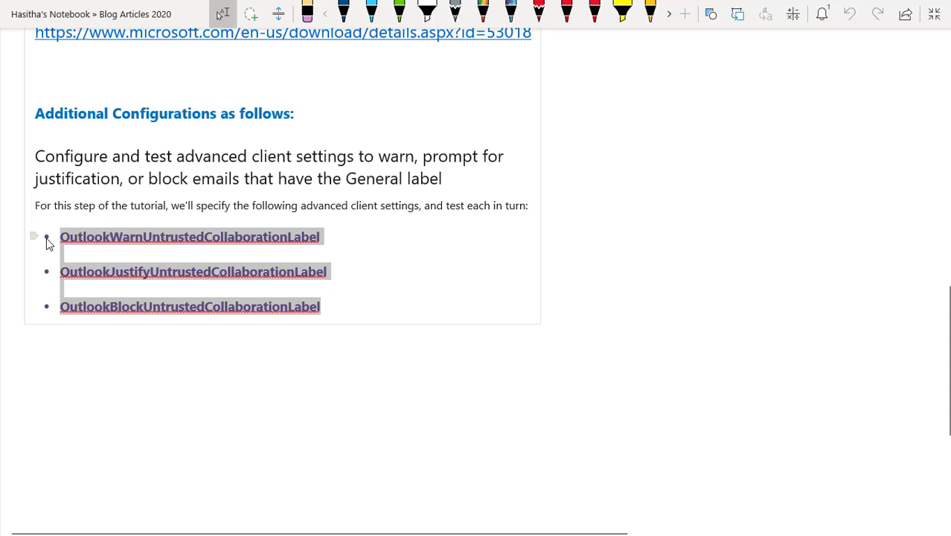
right_click(105, 242)
left_click(144, 271)
key("Escape")
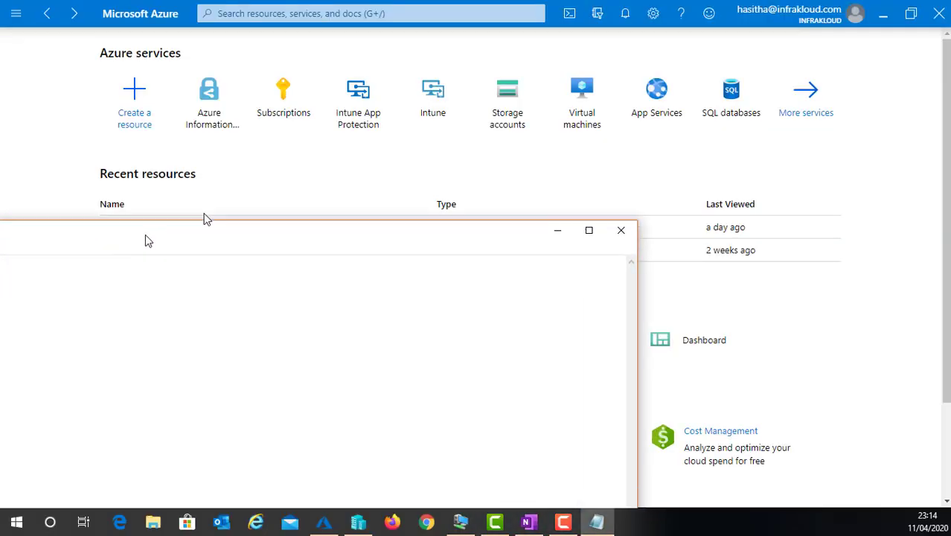
key("ctrl+v")
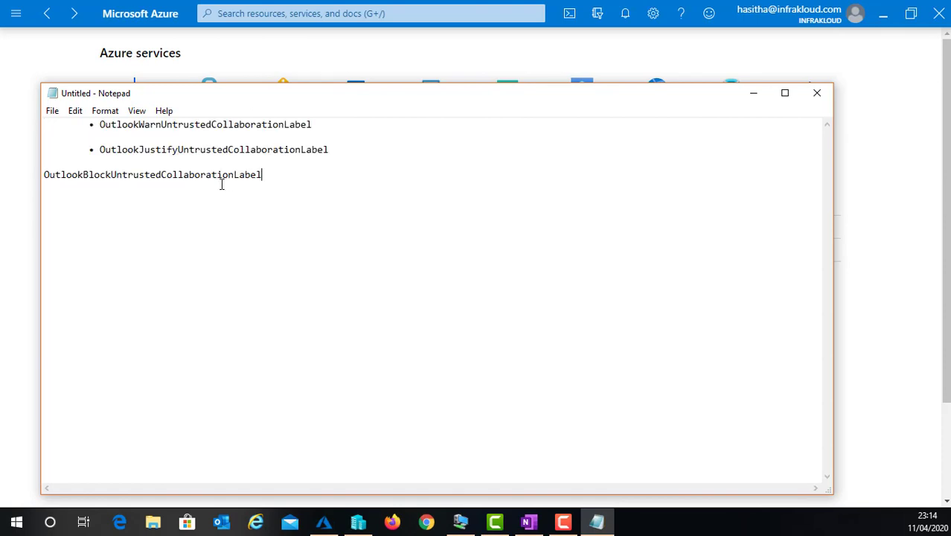
Step: Remove the bullets and indentation in front of the OutlookJustify and OutlookWarn setting names
key("BackSpace")
key("BackSpace")
key("BackSpace")
left_click(99, 124)
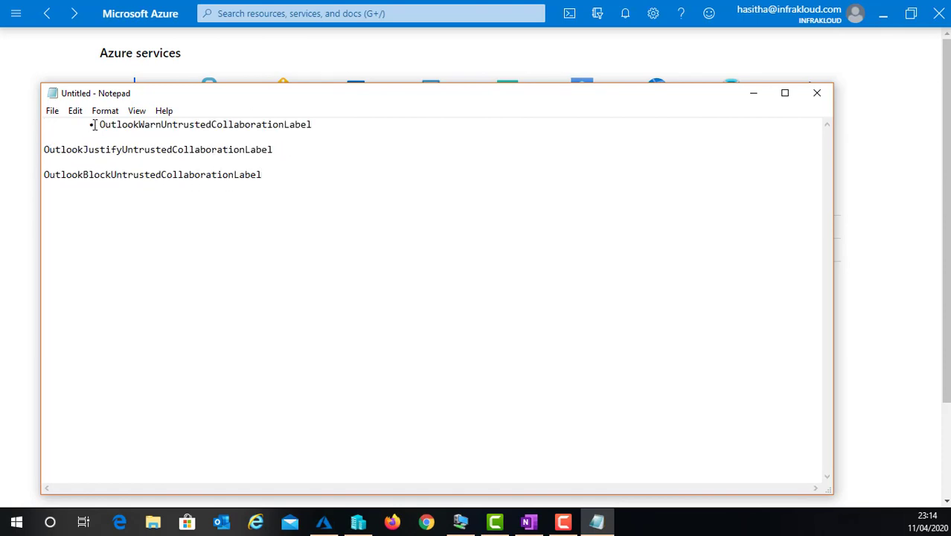
key("BackSpace")
key("BackSpace")
key("BackSpace")
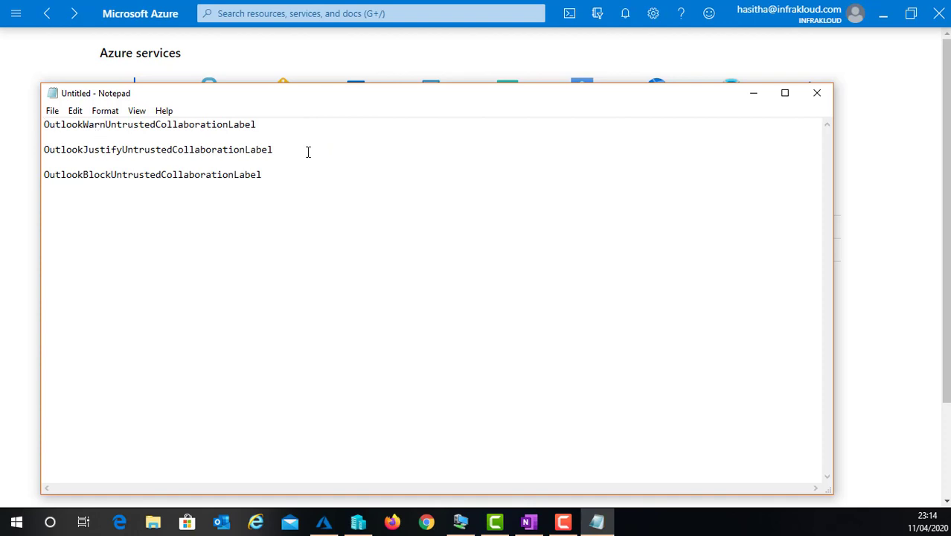
Step: Insert extra blank lines between the three setting names to leave space under each one
left_click(294, 130)
key("Return")
left_click(294, 164)
key("Return")
left_click(276, 197)
key("Return")
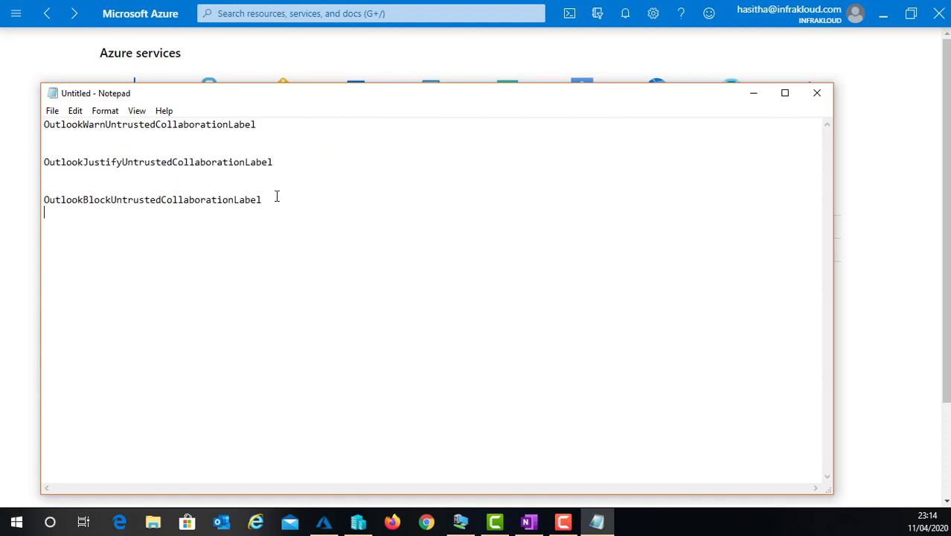
left_click(269, 184)
key("Return")
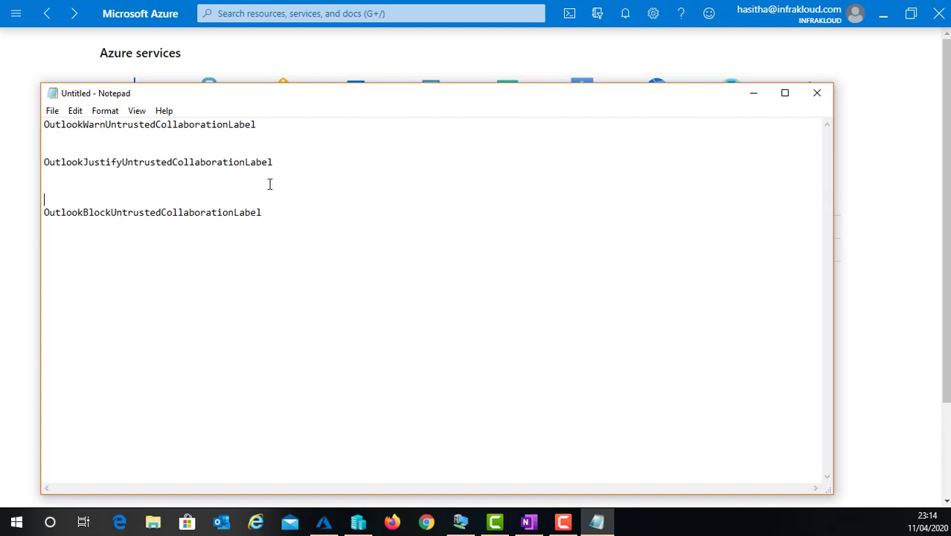
left_click(212, 150)
key("Return")
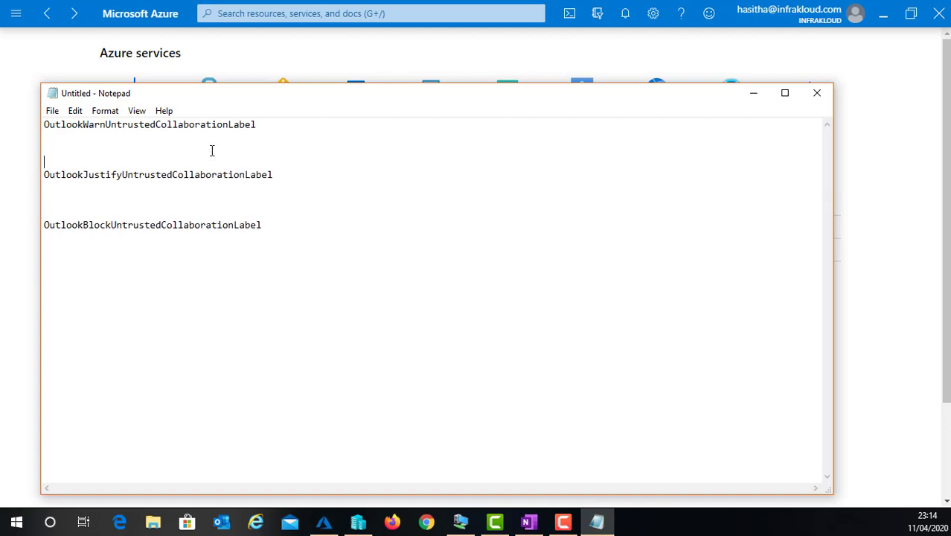
Step: Minimize the open windows and review the title and prerequisites at the beginning of the OneNote training page
left_click(753, 96)
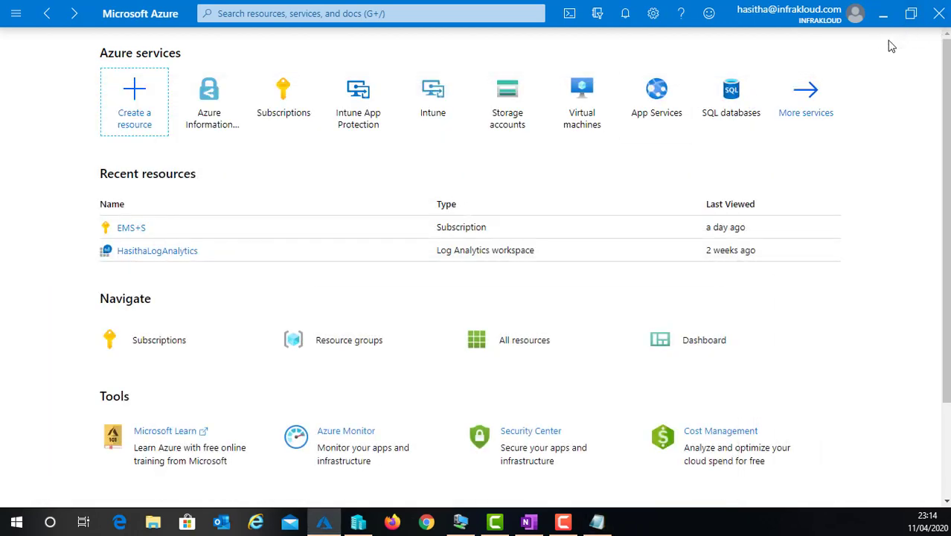
left_click(884, 14)
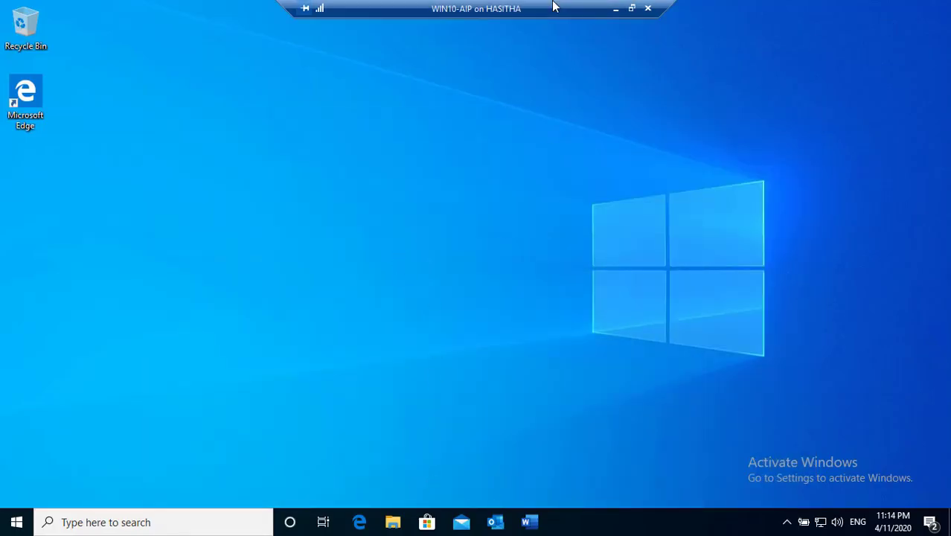
left_click(616, 9)
left_click(533, 528)
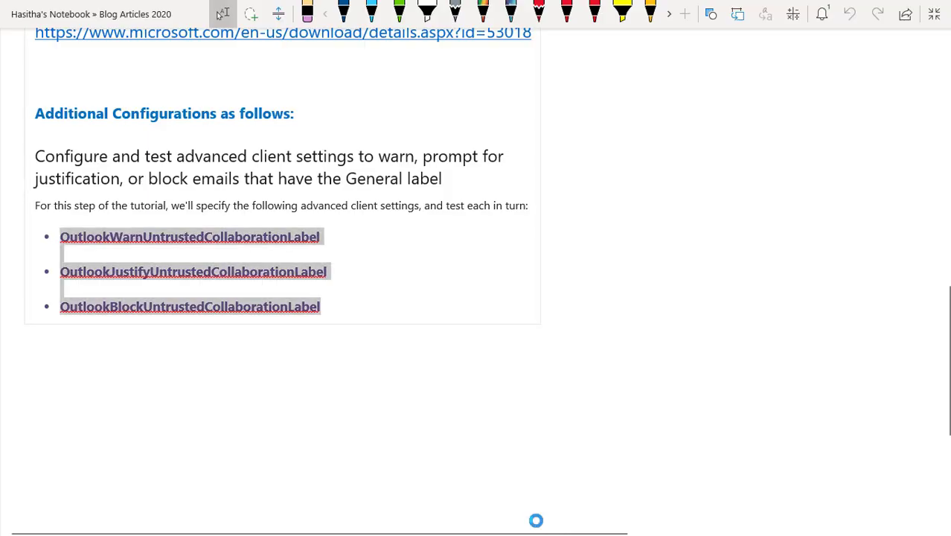
scroll(491, 264, "up", 10)
scroll(549, 266, "up", 3)
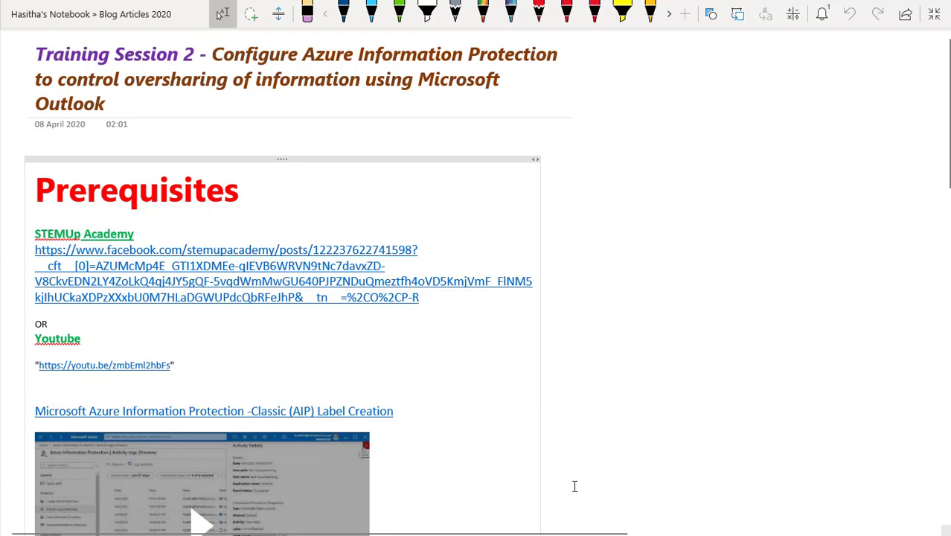
mouse_move(546, 530)
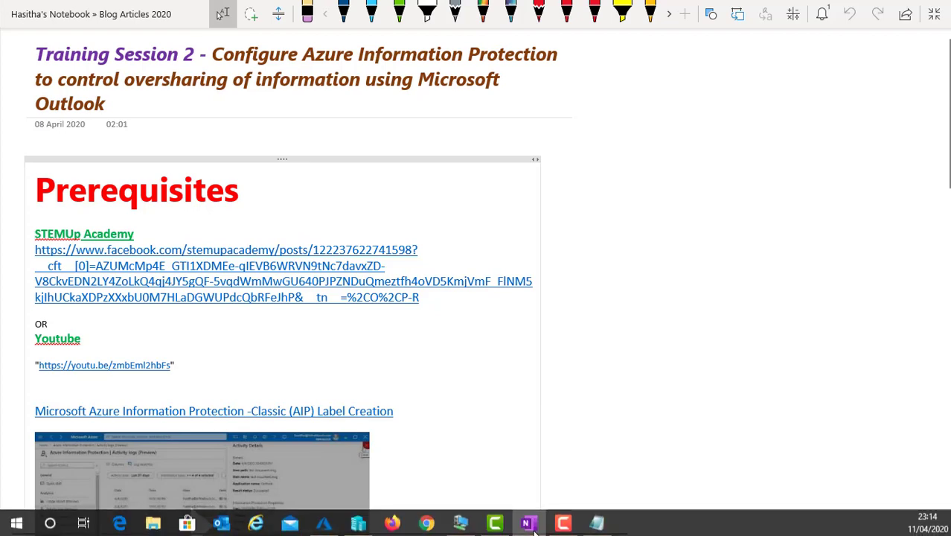
Step: Switch to the Azure portal, find Azure Information Protection by searching for "info", and view its Policies and Labels pages
left_click(323, 523)
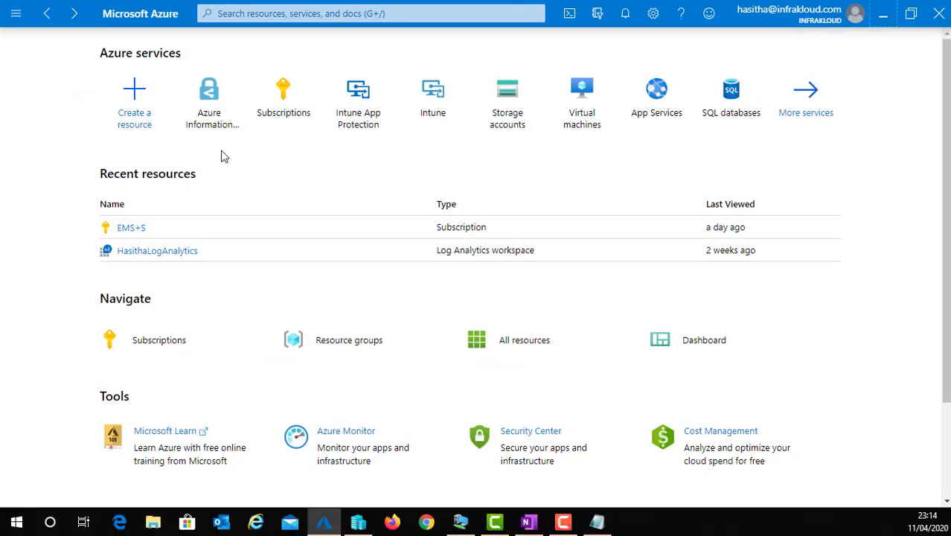
mouse_move(215, 131)
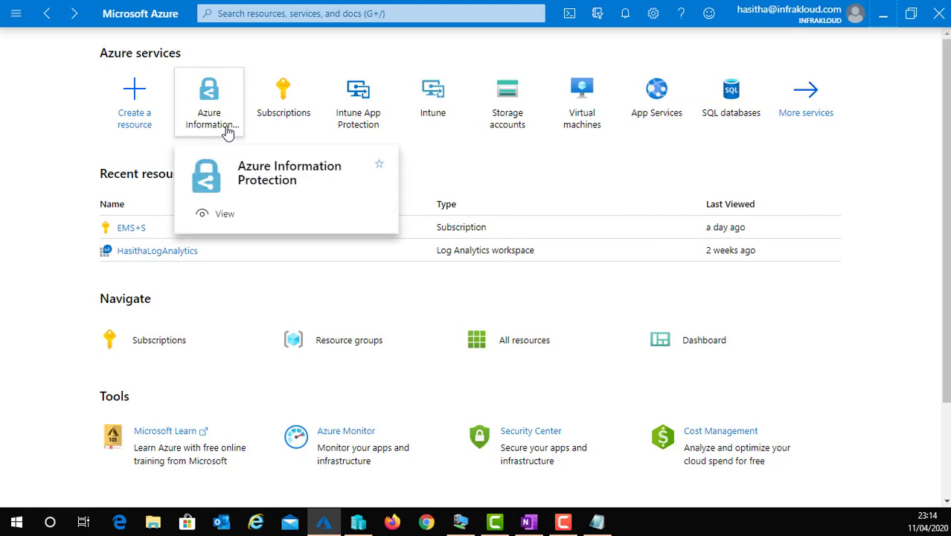
left_click(269, 11)
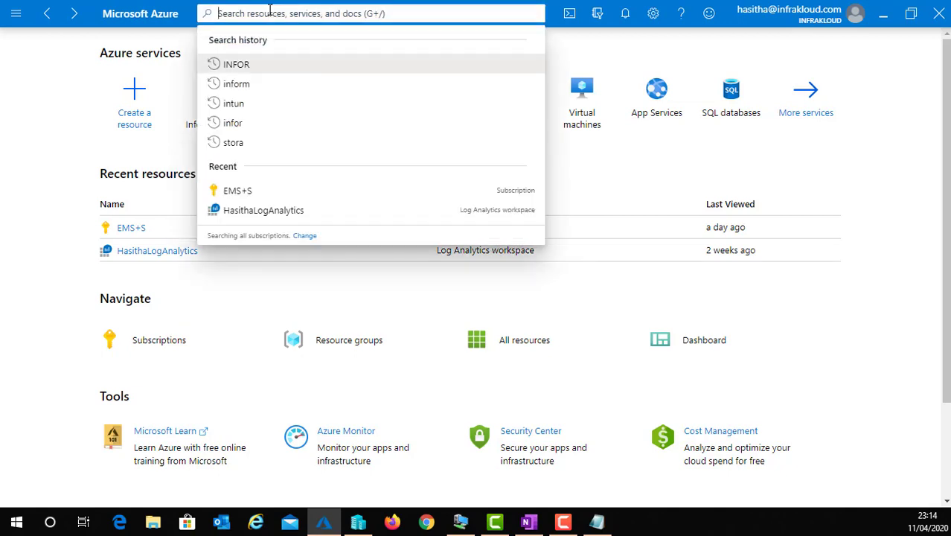
type("info")
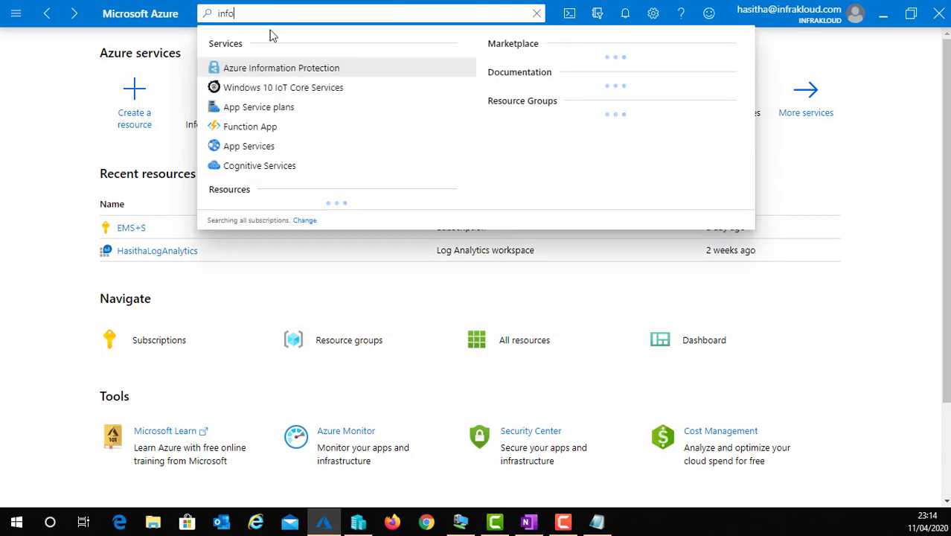
left_click(272, 71)
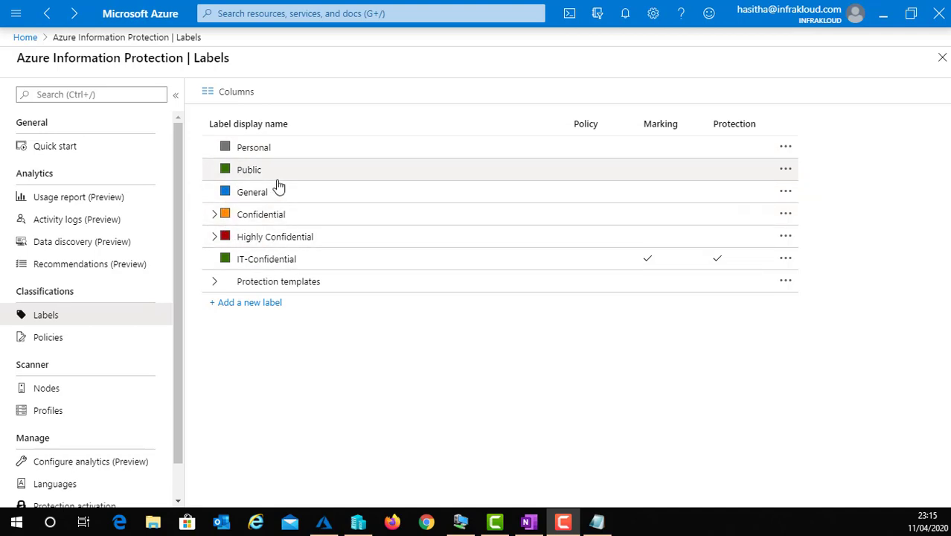
left_click(76, 340)
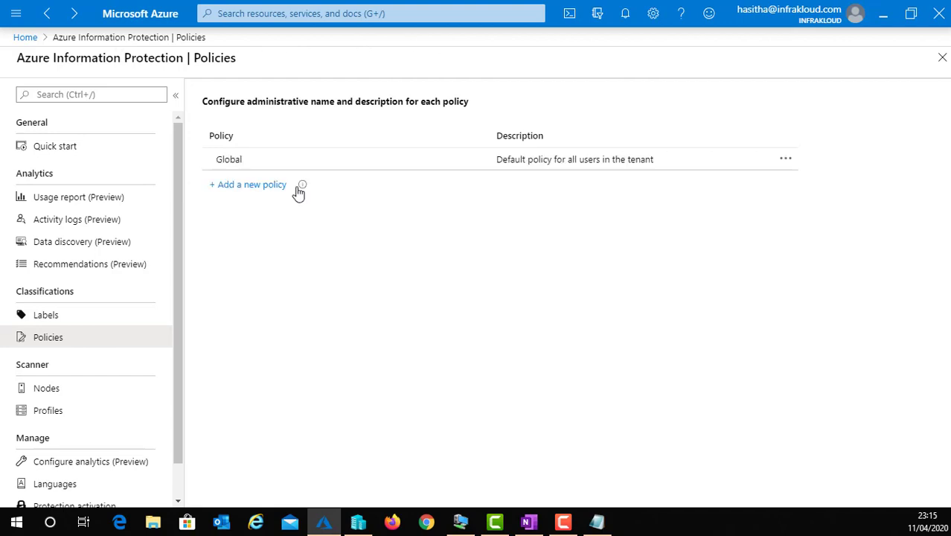
left_click(58, 320)
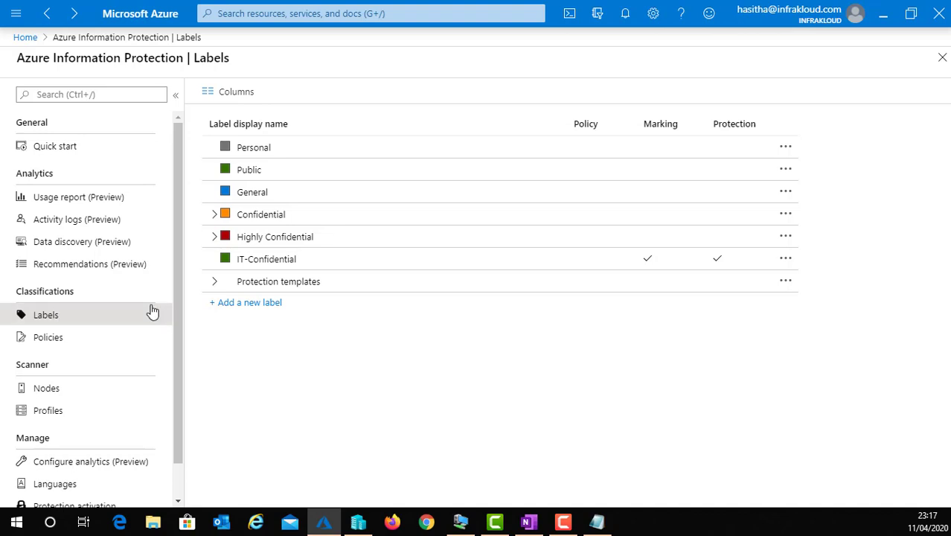
Step: Add a new label and set its display name to "Warning"
left_click(273, 311)
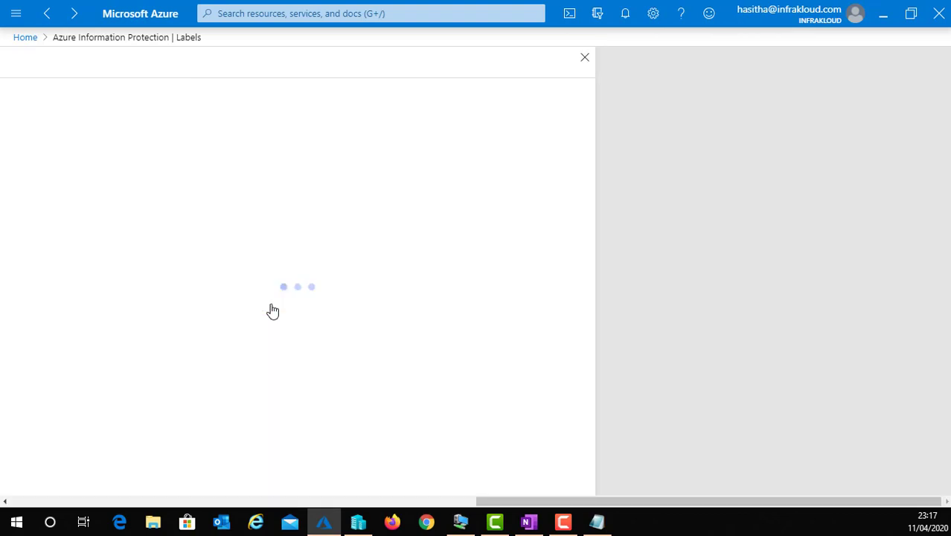
left_click(46, 213)
type("WARNING")
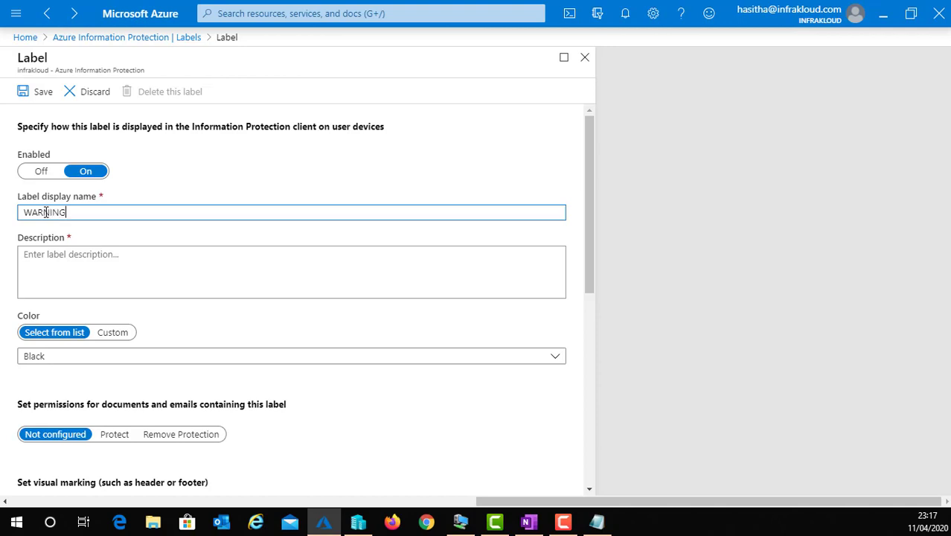
left_click_drag(74, 212, 31, 216)
type("arning-Label")
key("BackSpace")
key("BackSpace")
key("BackSpace")
key("BackSpace")
key("BackSpace")
Step: Describe the label as "This is to Warn the email creator when they send an email" and set its color to Red
left_click(61, 270)
type("T")
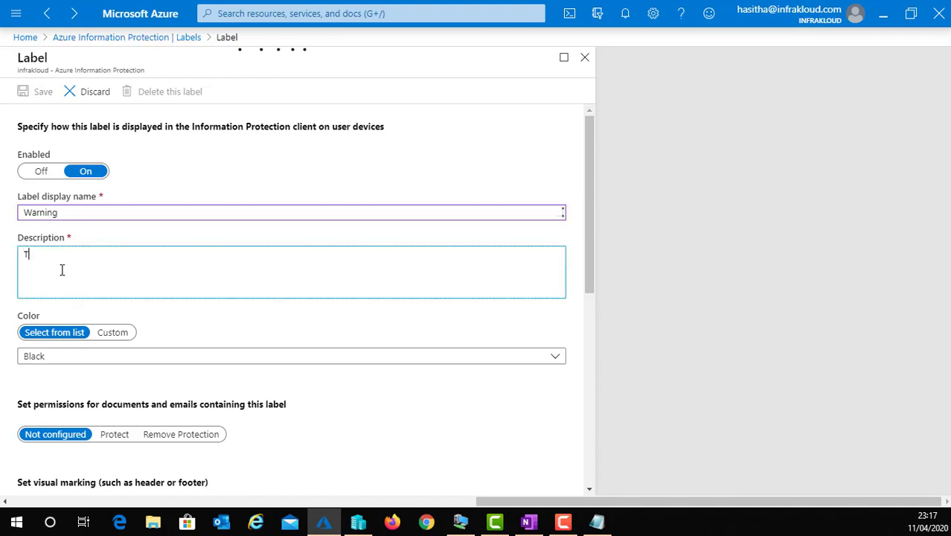
type("his is to Warn the e")
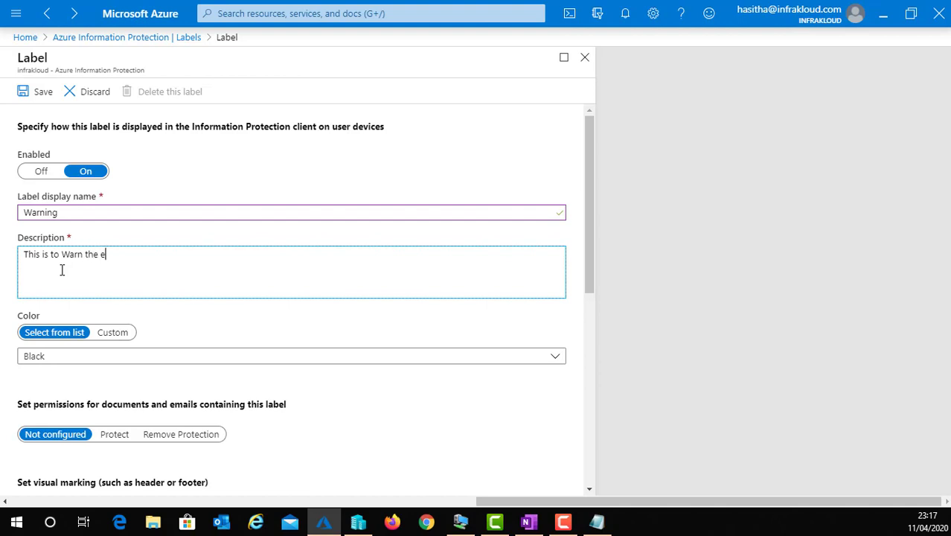
type("mail creator when they send ")
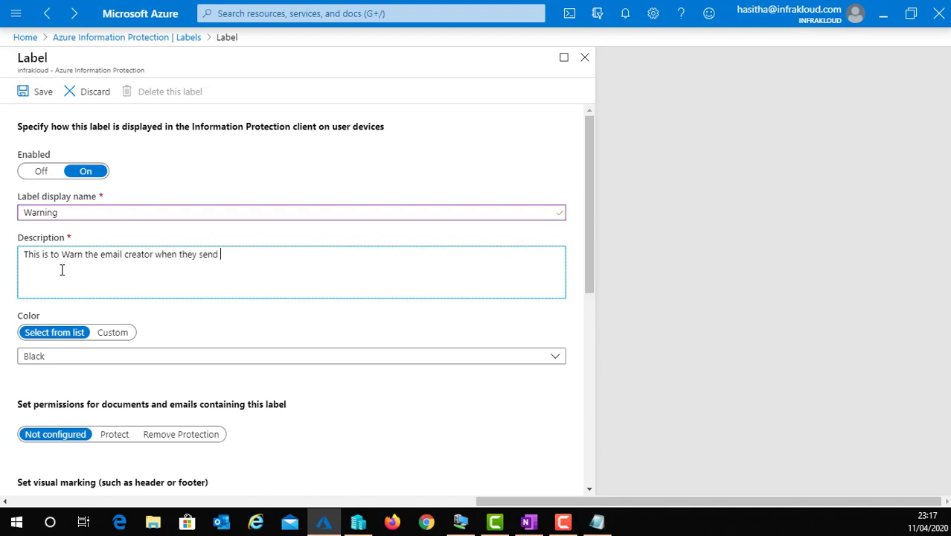
type("an email")
left_click_drag(315, 261, 1, 253)
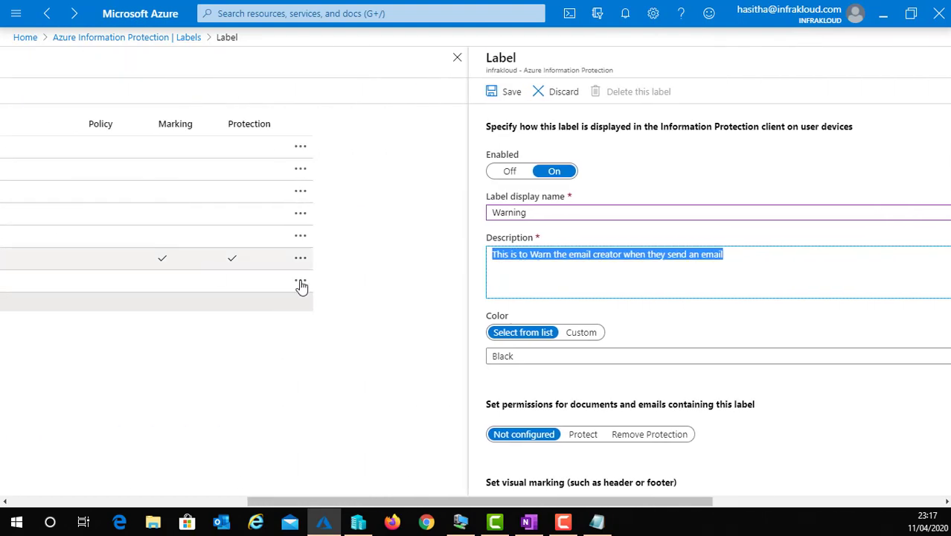
left_click_drag(598, 503, 734, 503)
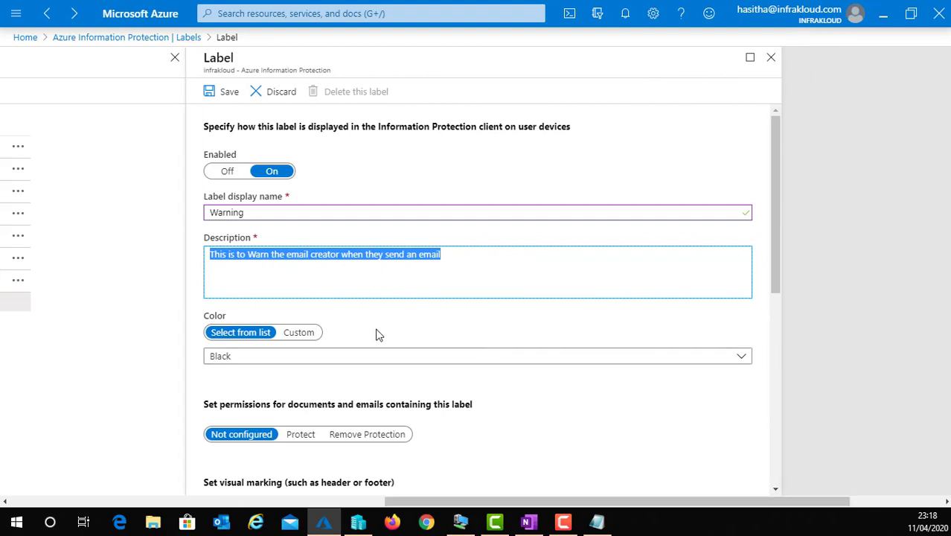
left_click(298, 359)
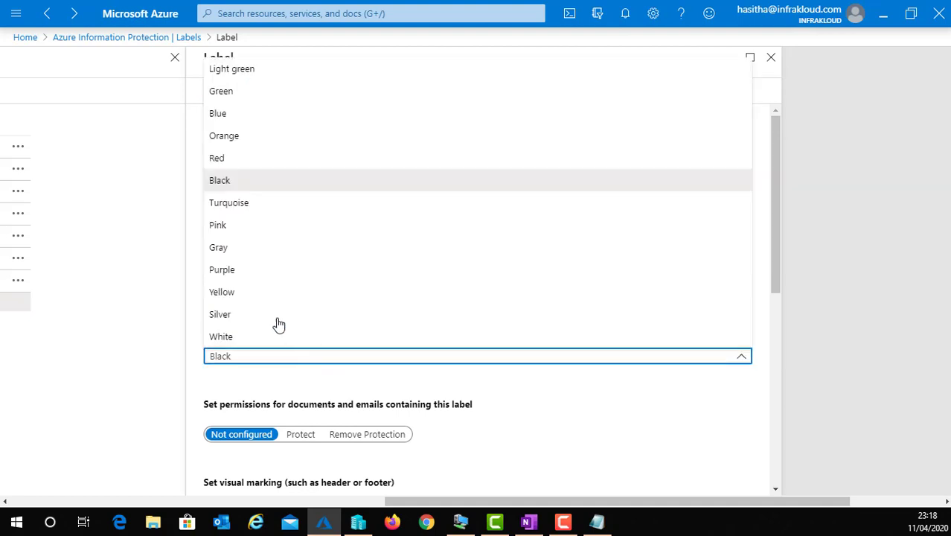
left_click(230, 159)
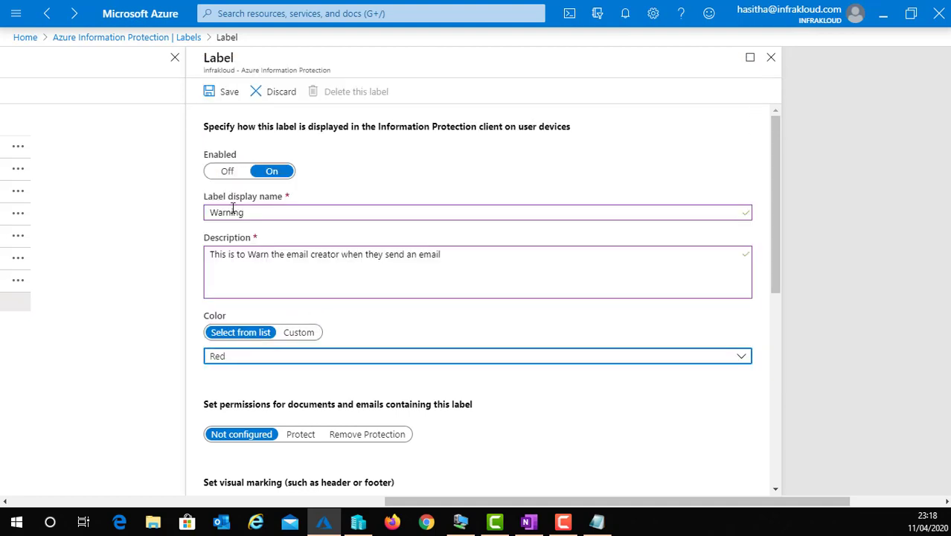
Step: Set the label's permissions to Protect with an Azure cloud key, granting all infrakloud members the Viewer preset
scroll(277, 246, "down", 2)
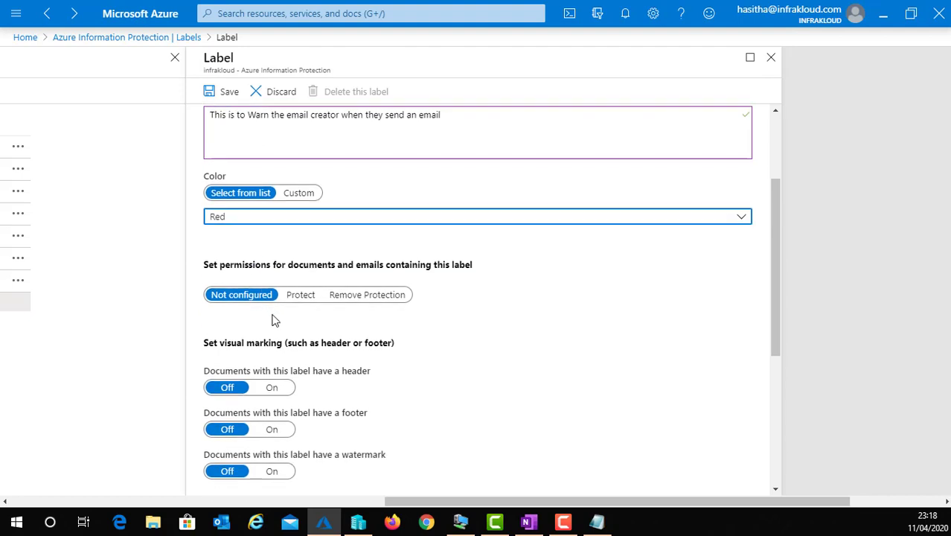
left_click(301, 295)
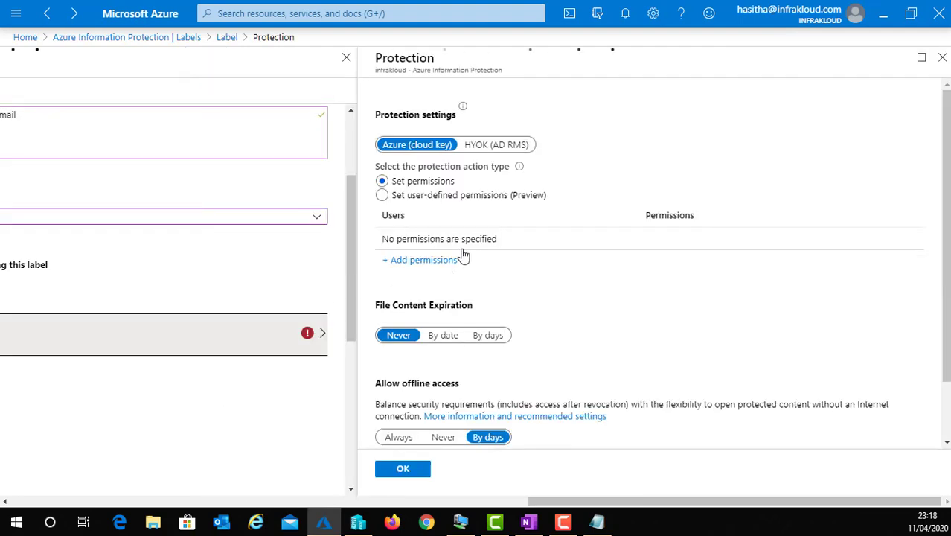
left_click(417, 268)
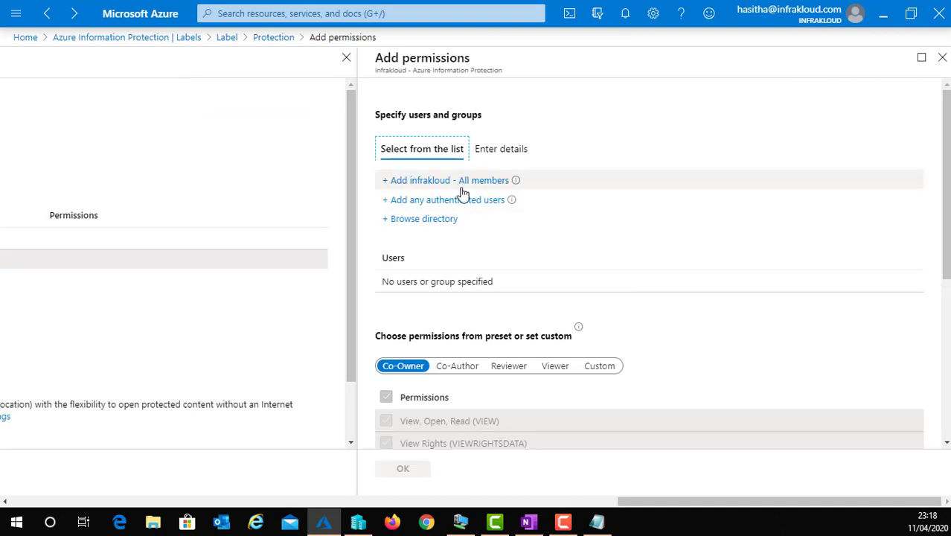
left_click(463, 188)
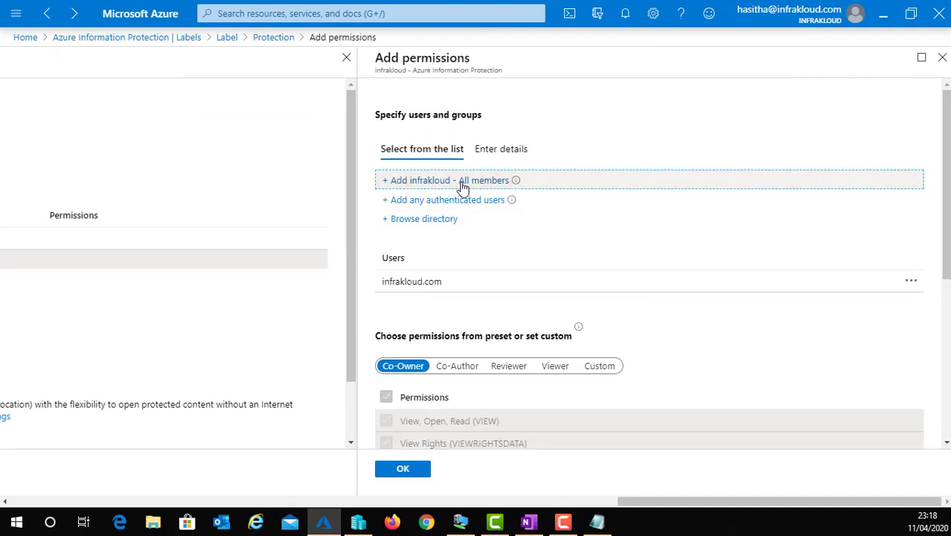
left_click(544, 373)
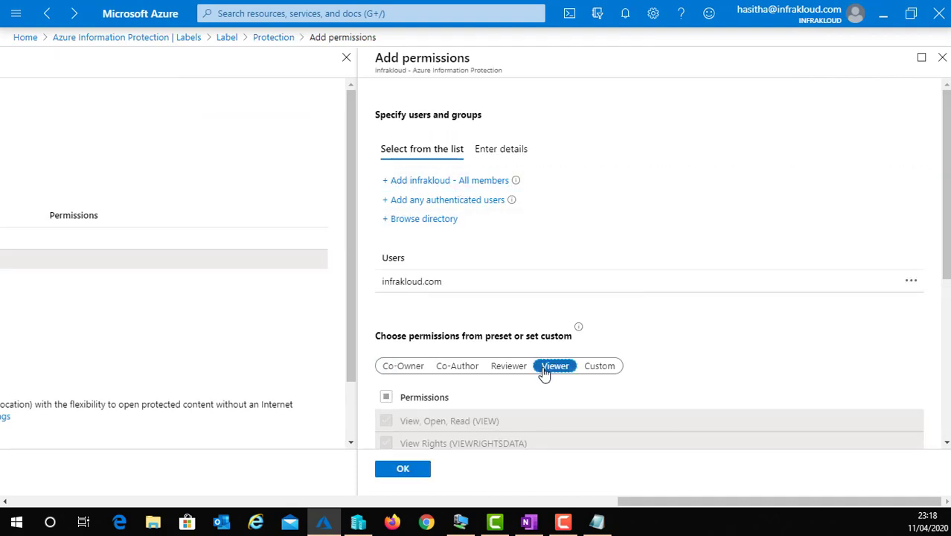
scroll(648, 261, "down", 4)
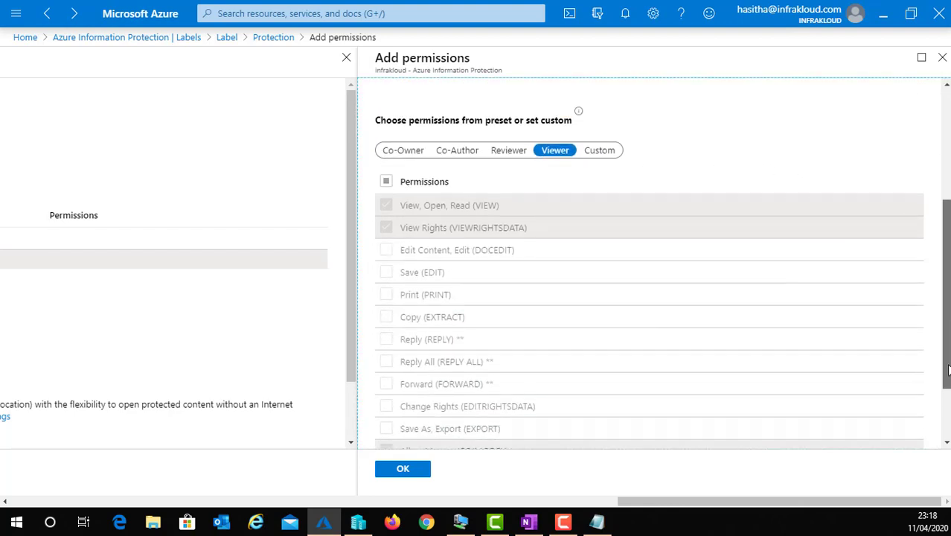
left_click(402, 469)
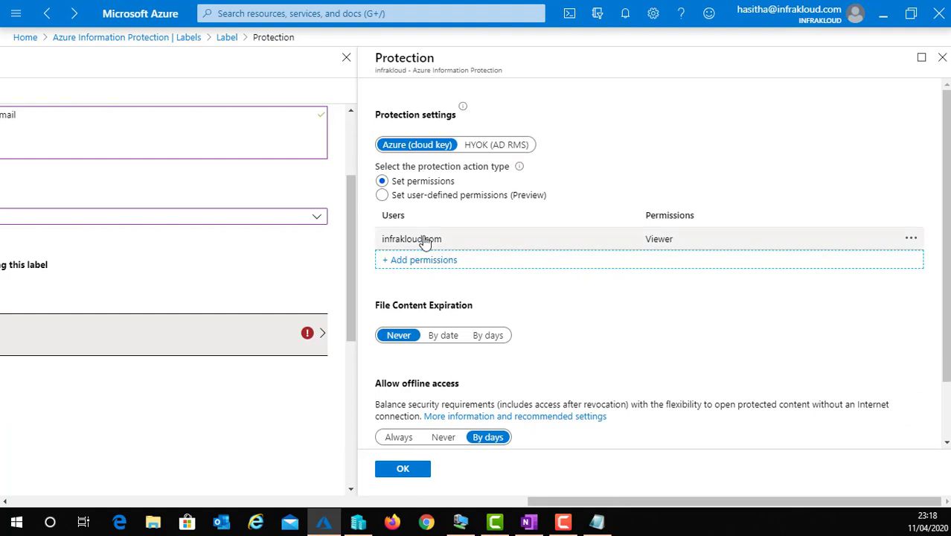
left_click(403, 470)
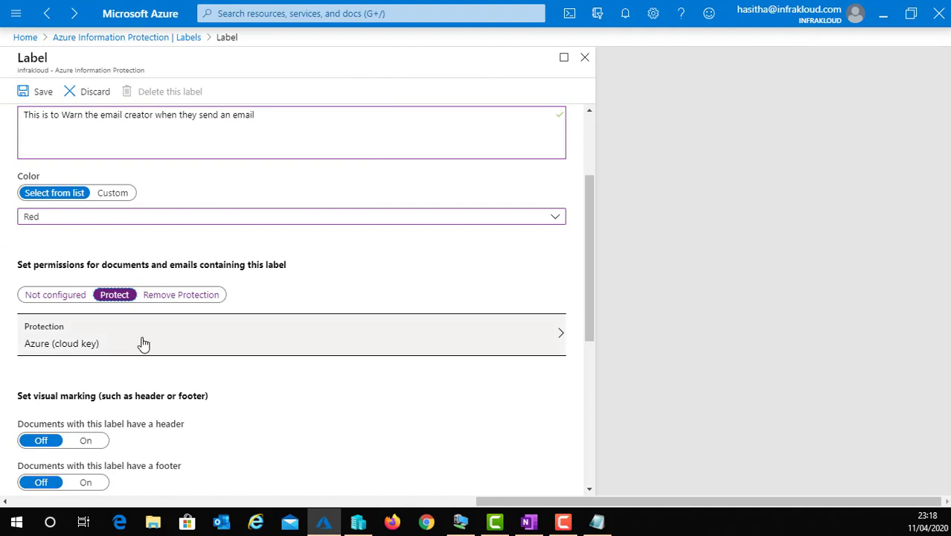
Step: Turn on the document header for the label with the text "WARNING!", coloured Red and aligned to the center
scroll(143, 345, "down", 3)
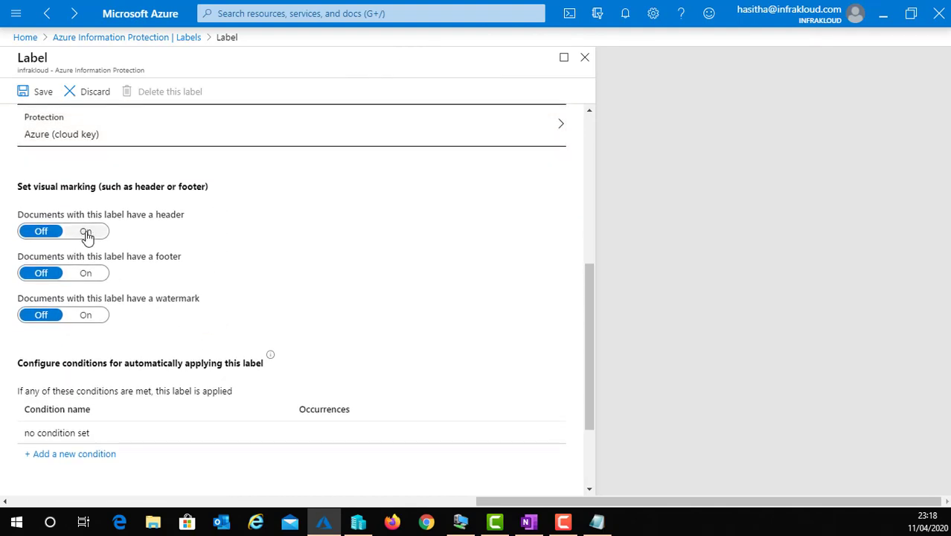
left_click(90, 232)
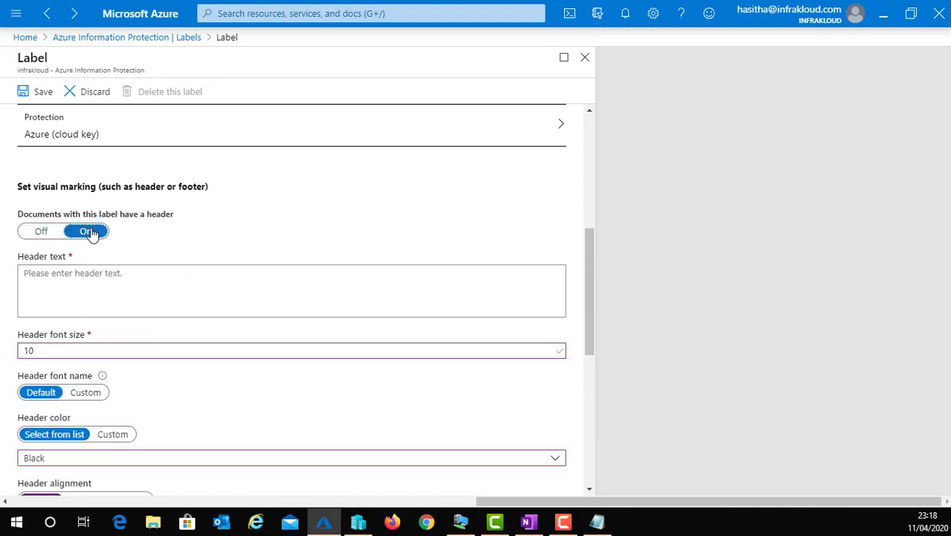
left_click(96, 286)
type("WA")
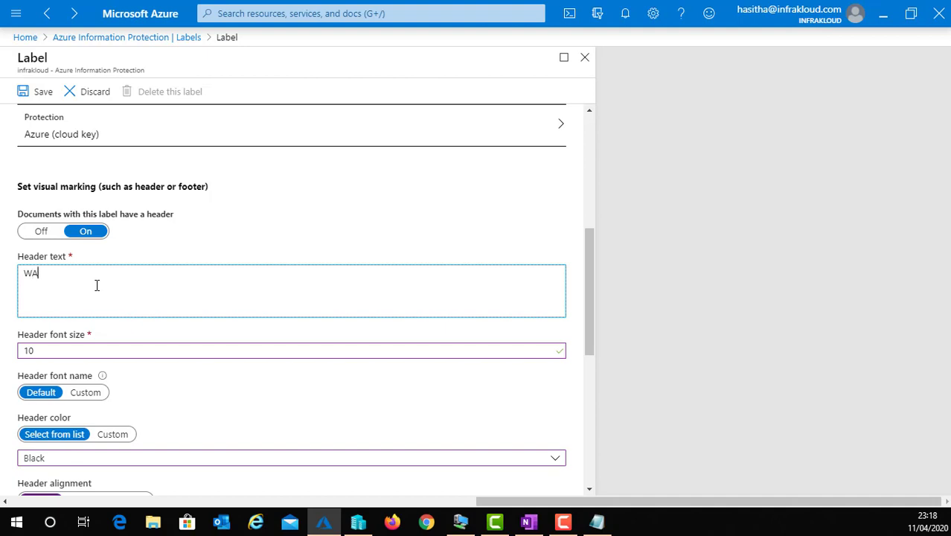
type("RNING!")
left_click(83, 457)
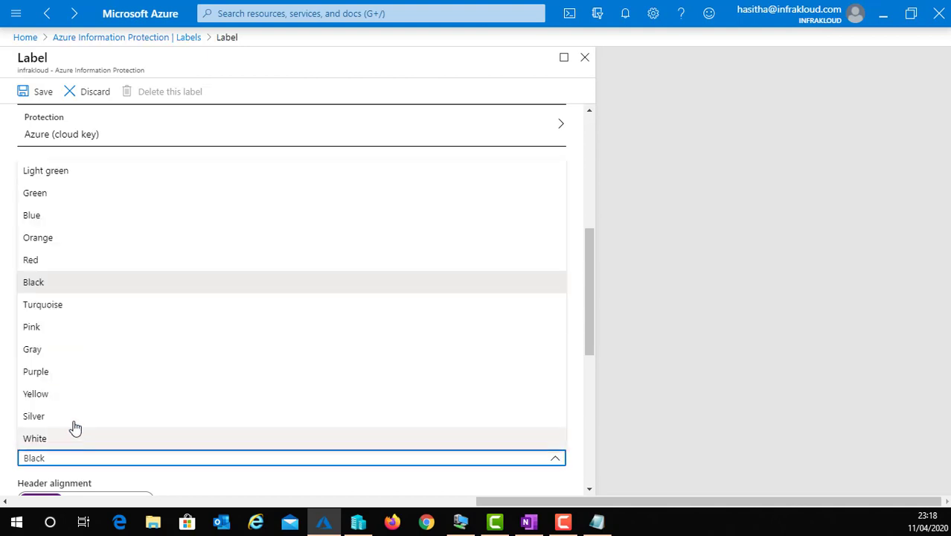
left_click(44, 259)
scroll(186, 342, "down", 3)
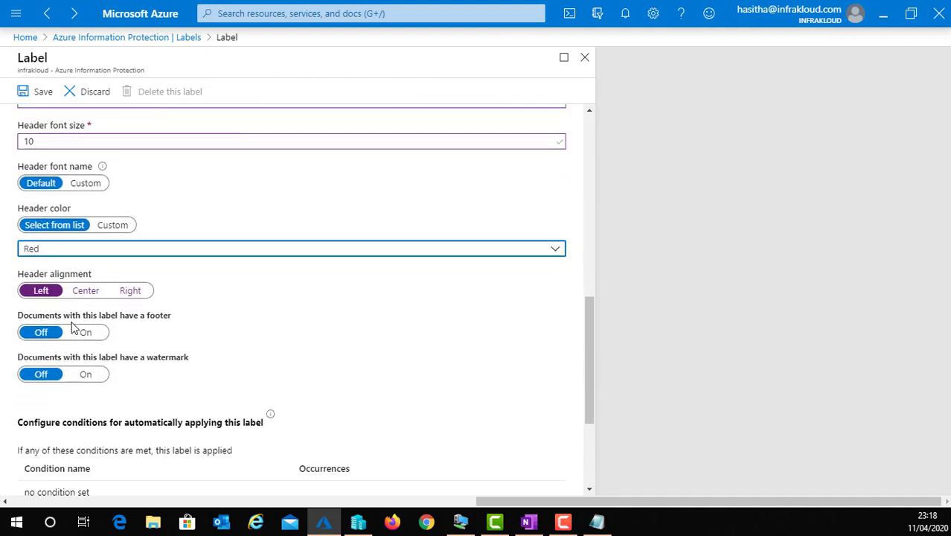
left_click(87, 291)
Step: Turn on the document footer for the label with the text "OUTLOOK", coloured Red and aligned to the center
left_click(86, 335)
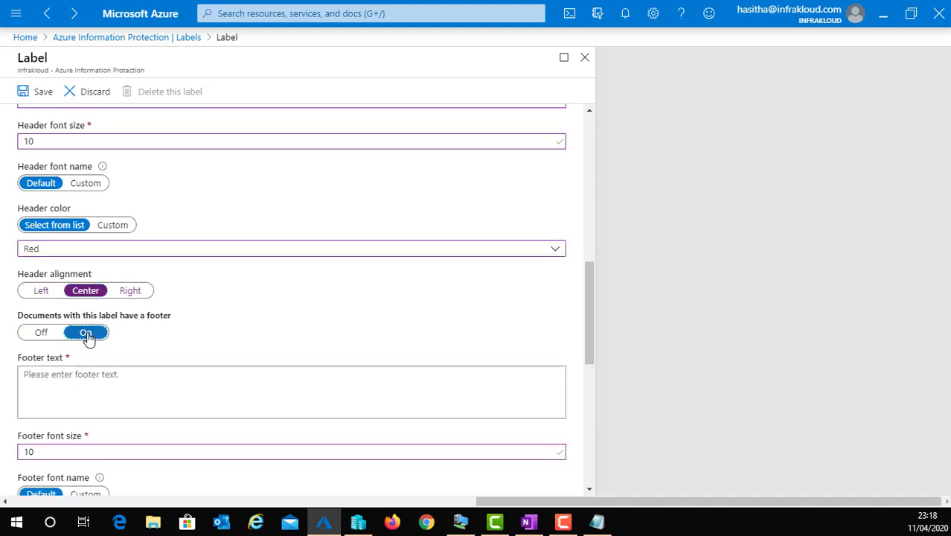
left_click(104, 383)
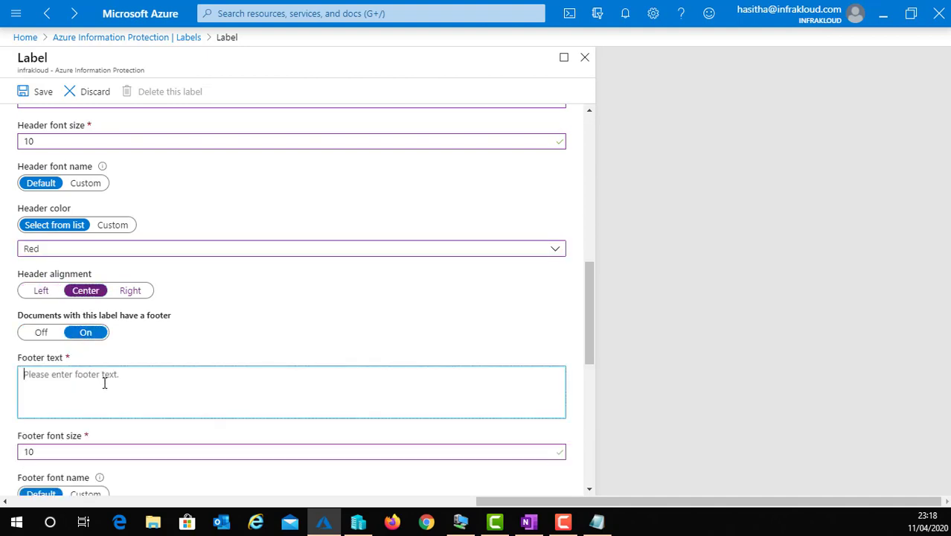
type("OUTLOOK")
scroll(104, 384, "down", 5)
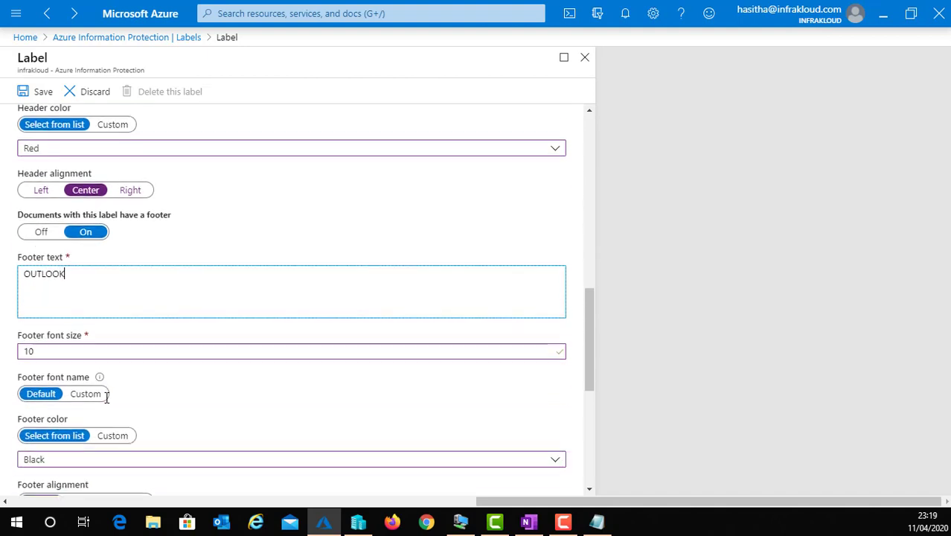
left_click(87, 355)
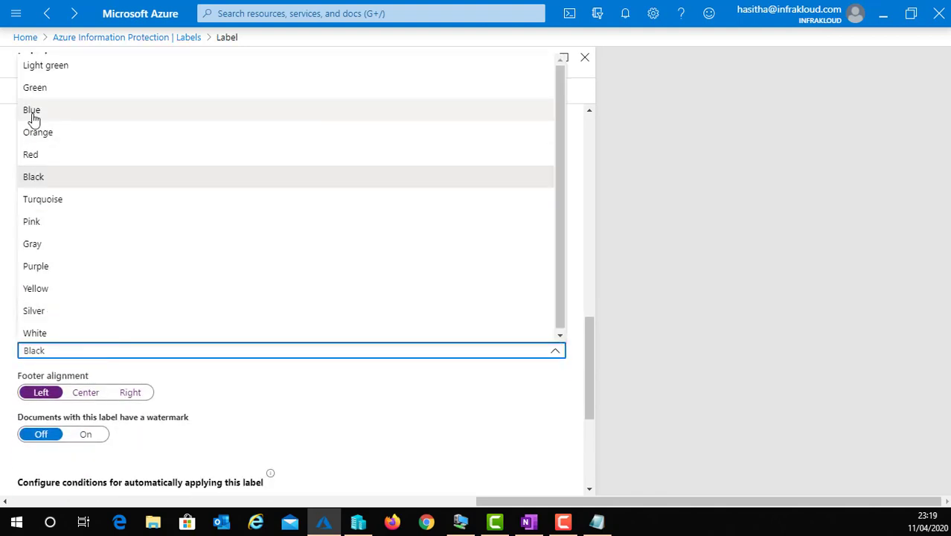
left_click(43, 158)
left_click(85, 393)
Step: Add and save a custom condition named "Warning Condition" that matches the exact phrase "WARNING"
scroll(65, 229, "down", 3)
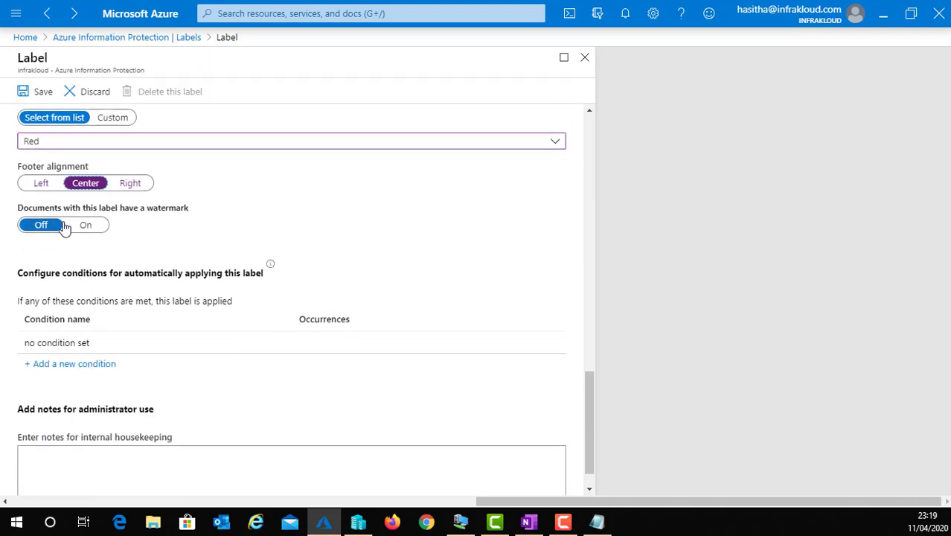
left_click(93, 365)
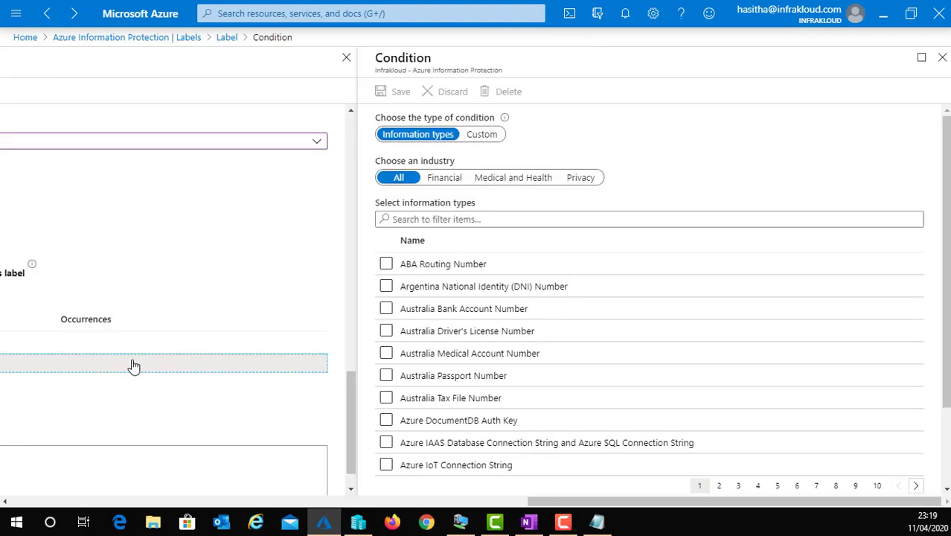
left_click(484, 136)
left_click(468, 183)
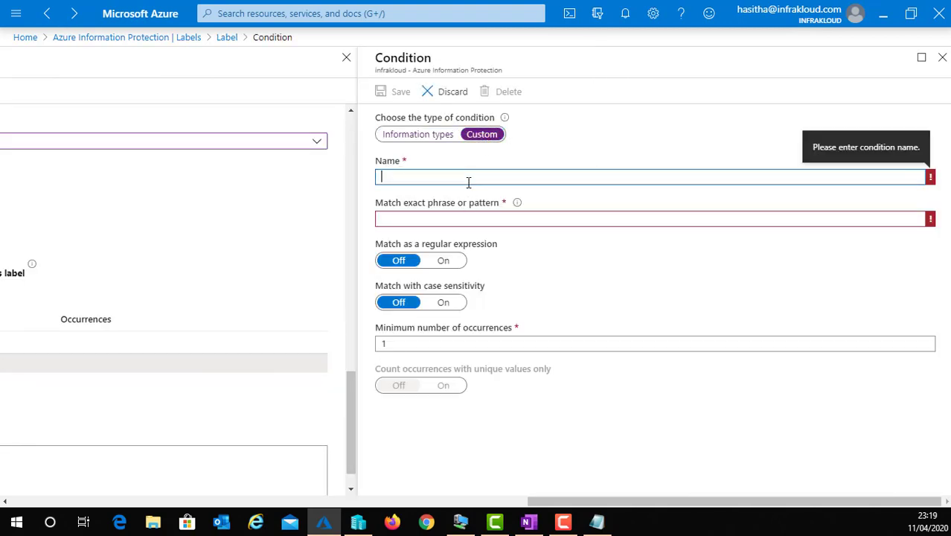
type("Warning Condition")
left_click(440, 218)
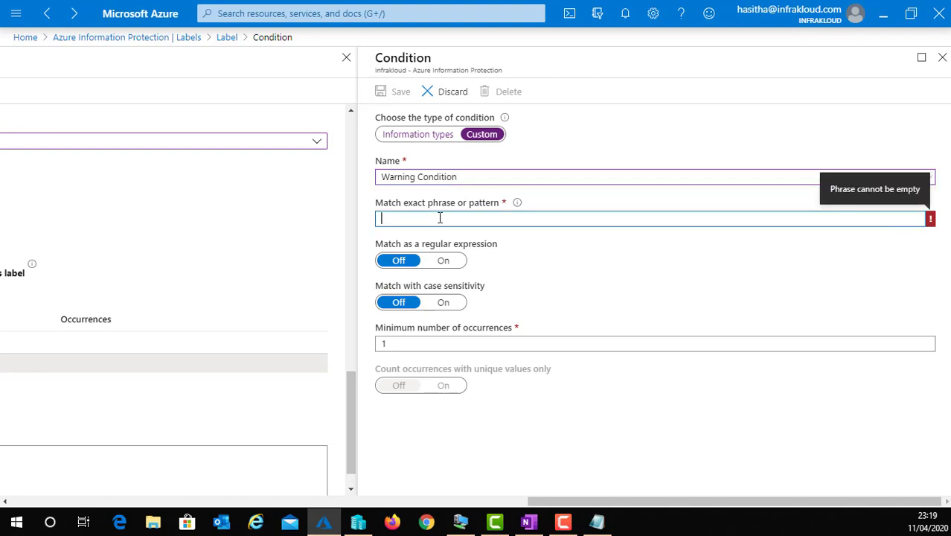
type("WARNING")
left_click_drag(453, 222, 377, 221)
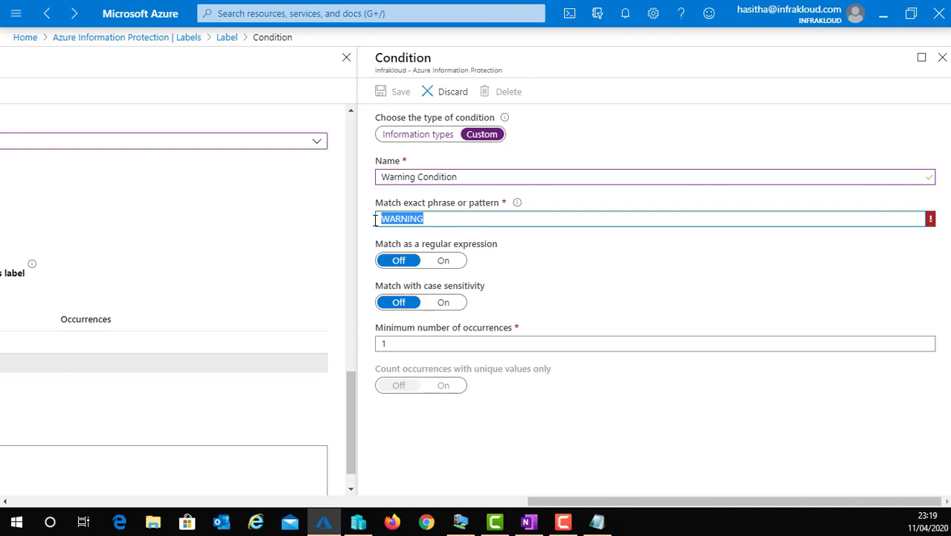
left_click(491, 420)
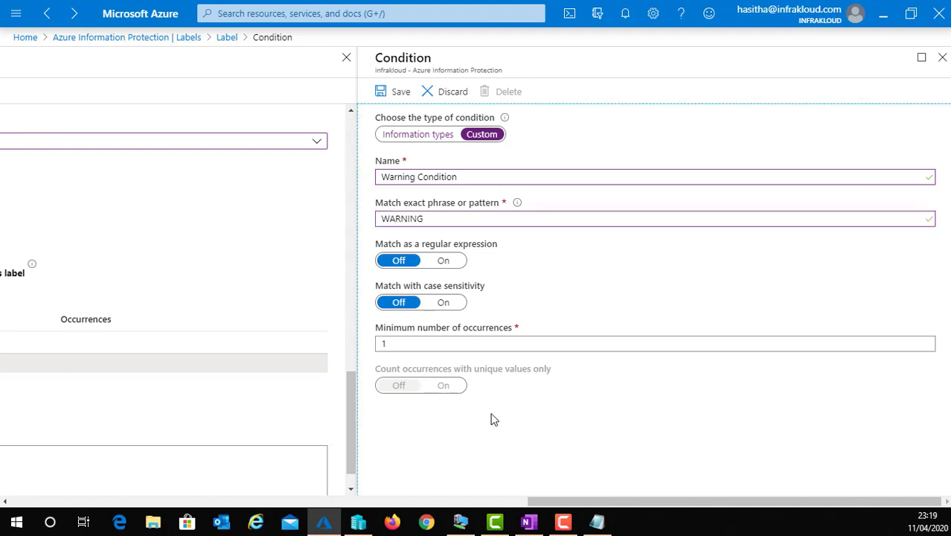
left_click(388, 91)
Step: Set the label to be applied automatically when the condition is met, and save the label
scroll(238, 280, "down", 2)
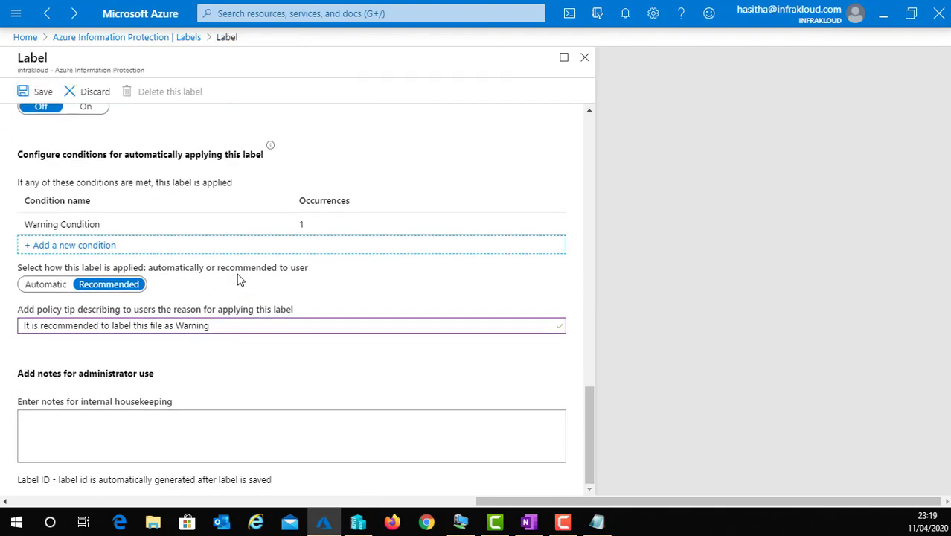
left_click(45, 289)
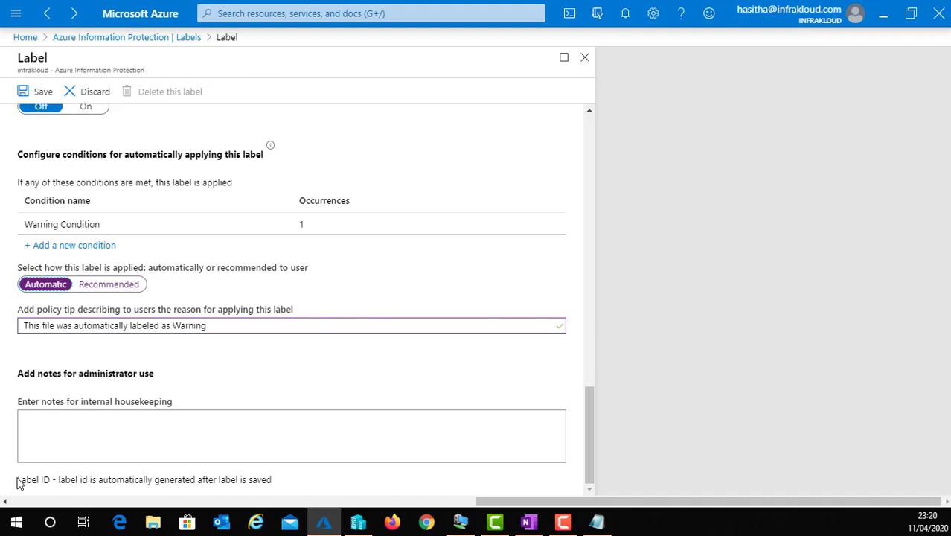
left_click_drag(18, 484, 51, 486)
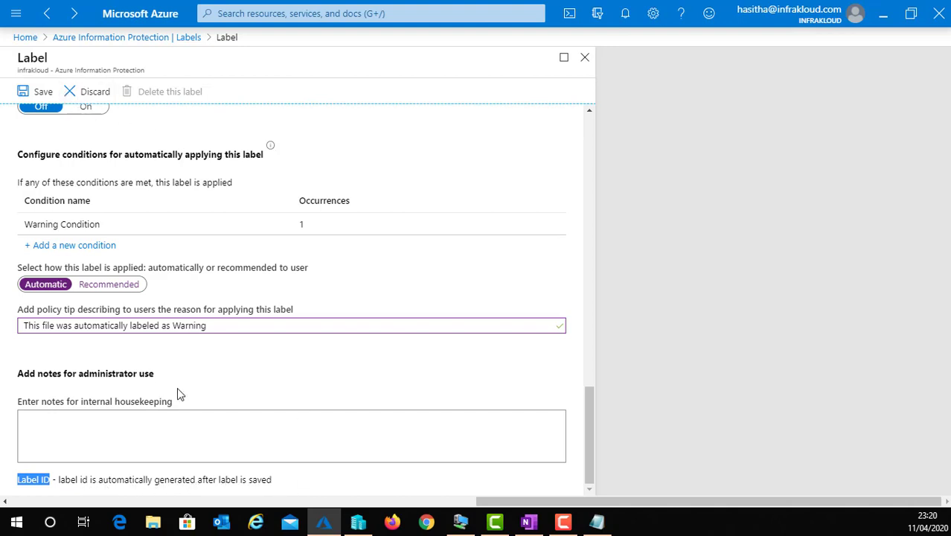
left_click_drag(303, 493, 206, 491)
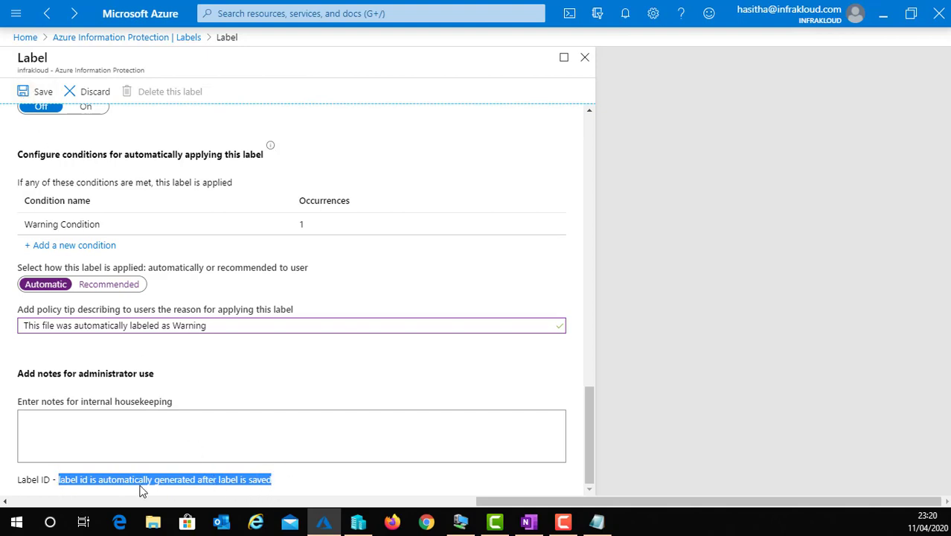
left_click(309, 492)
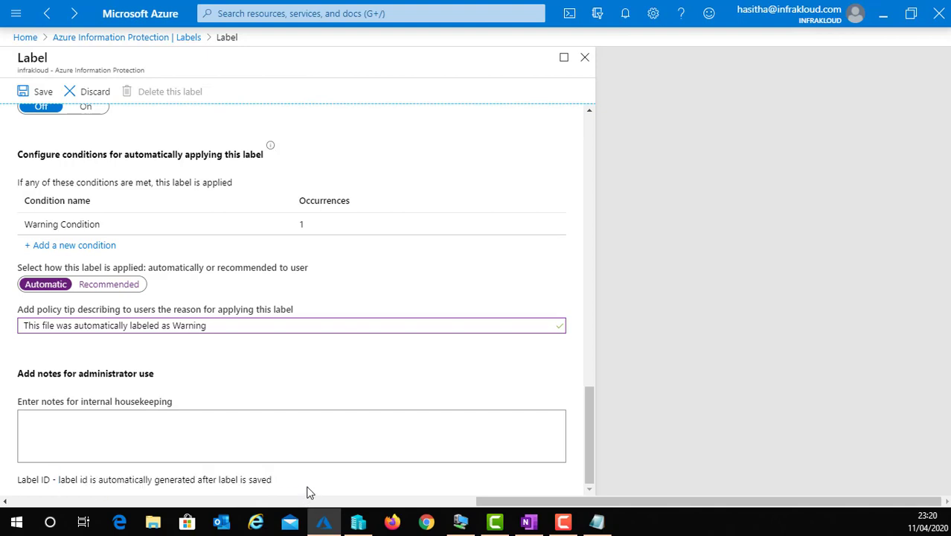
left_click(37, 96)
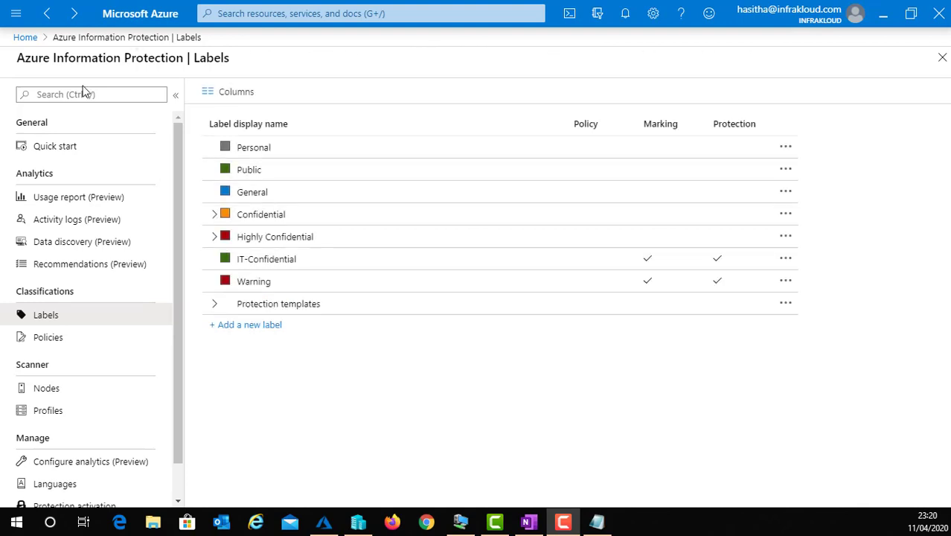
Step: Reopen the saved Warning label and copy its Label ID from the end of its settings
left_click(287, 284)
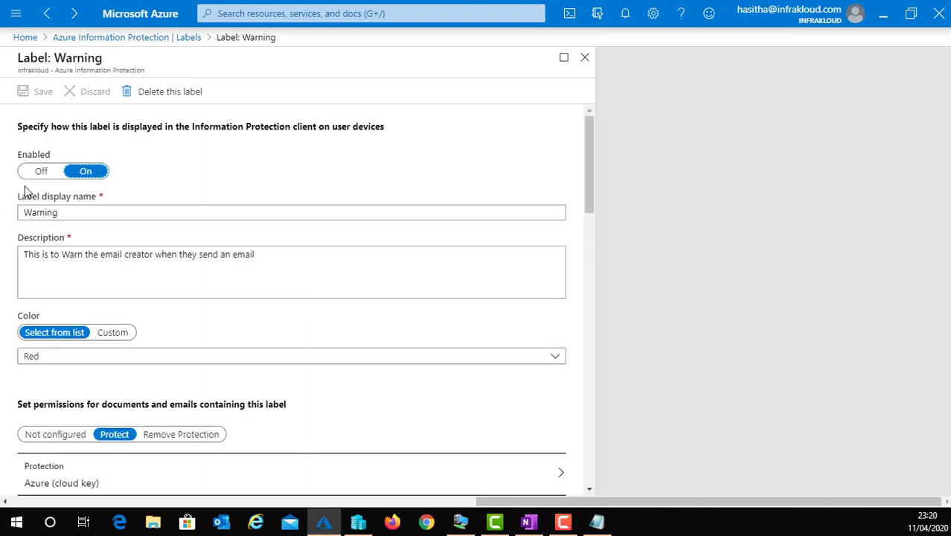
scroll(155, 244, "down", 4)
scroll(155, 245, "down", 12)
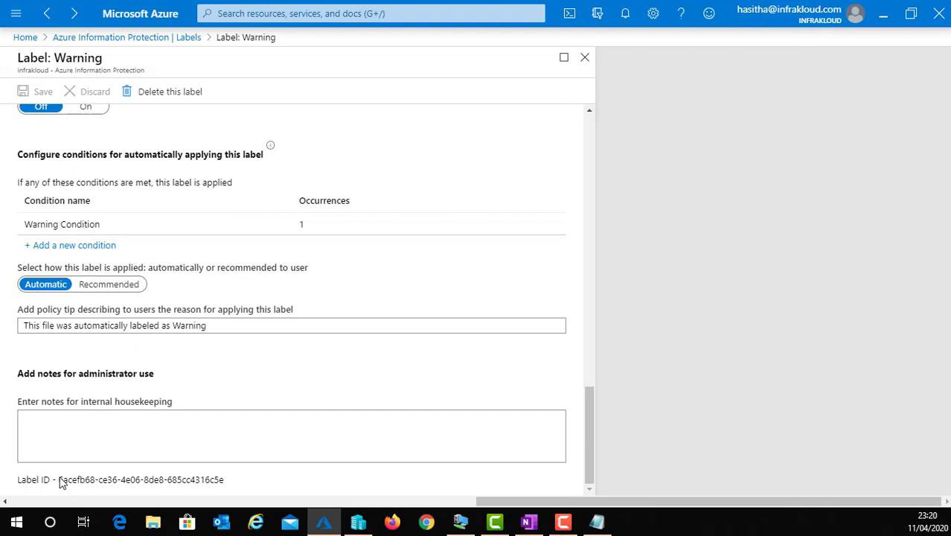
left_click_drag(60, 481, 223, 491)
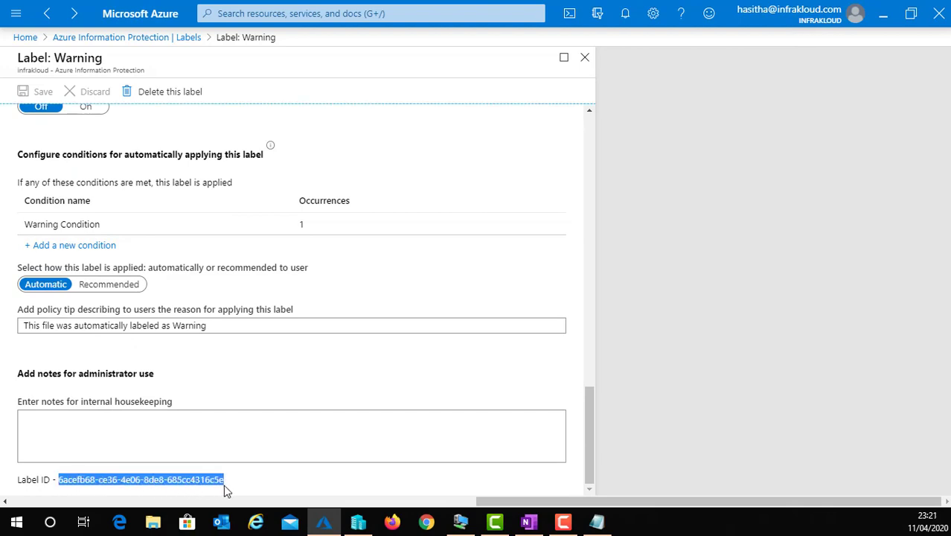
right_click(216, 486)
left_click(242, 493)
left_click(675, 271)
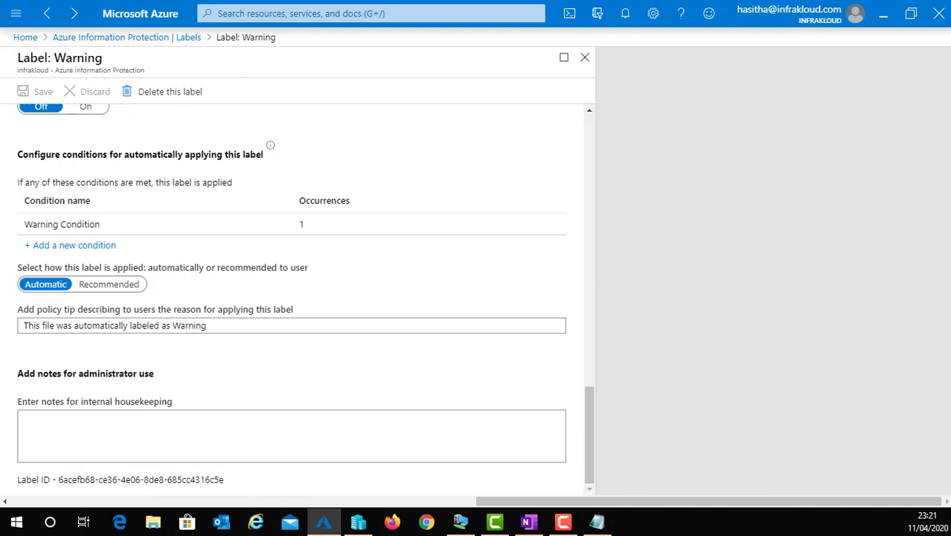
Step: Switch to Notepad and paste the copied label ID on the line below OutlookWarnUntrustedCollaborationLabel
key("alt+Tab")
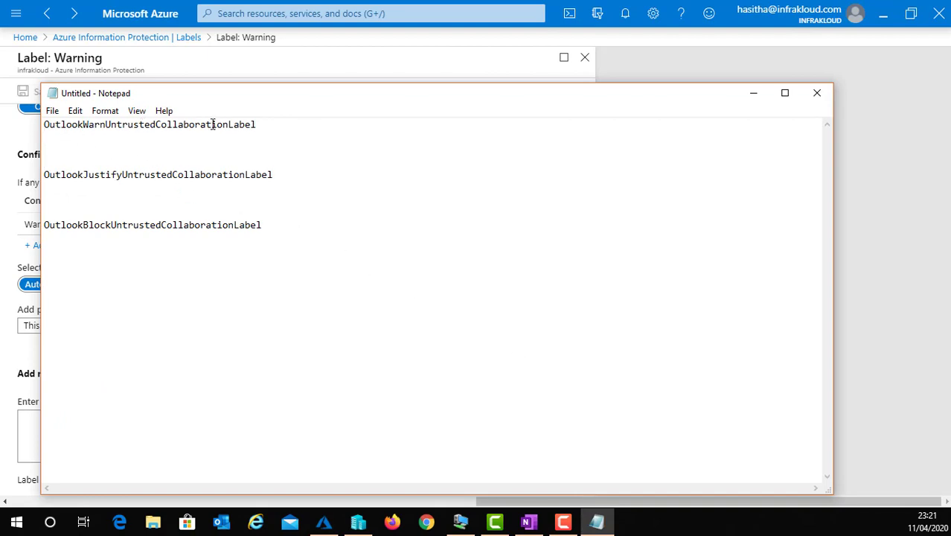
left_click(50, 138)
key("ctrl+v")
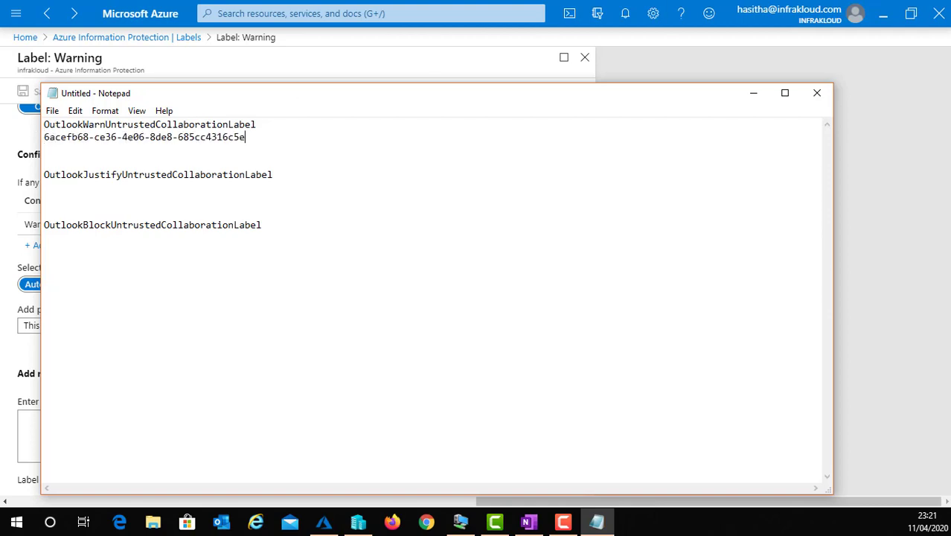
Step: Switch back to the Azure portal, minimize Notepad and close the Warning label's settings
key("alt+Tab")
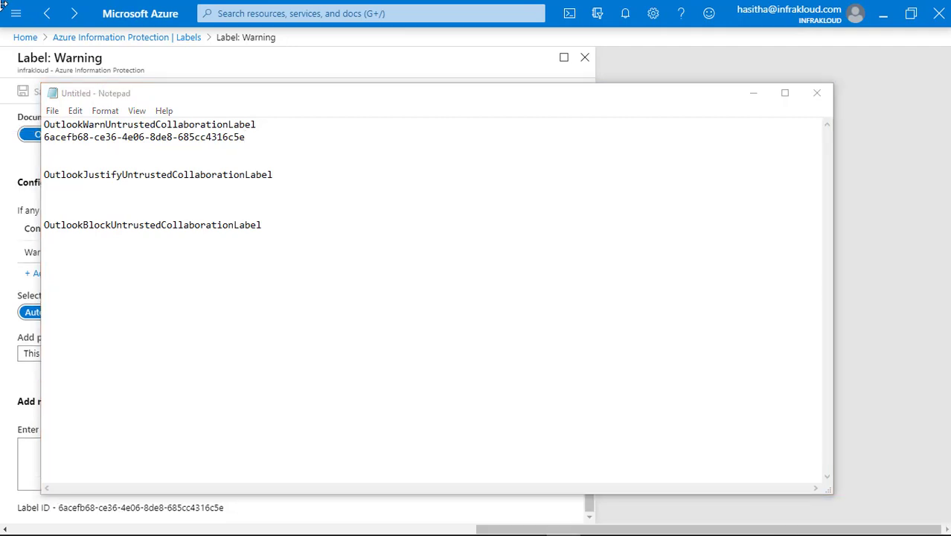
left_click(751, 100)
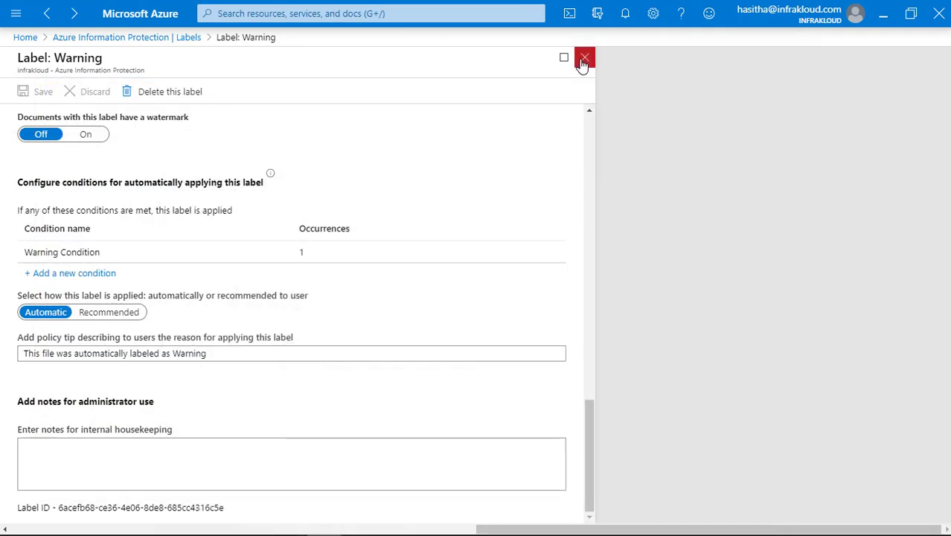
left_click(585, 58)
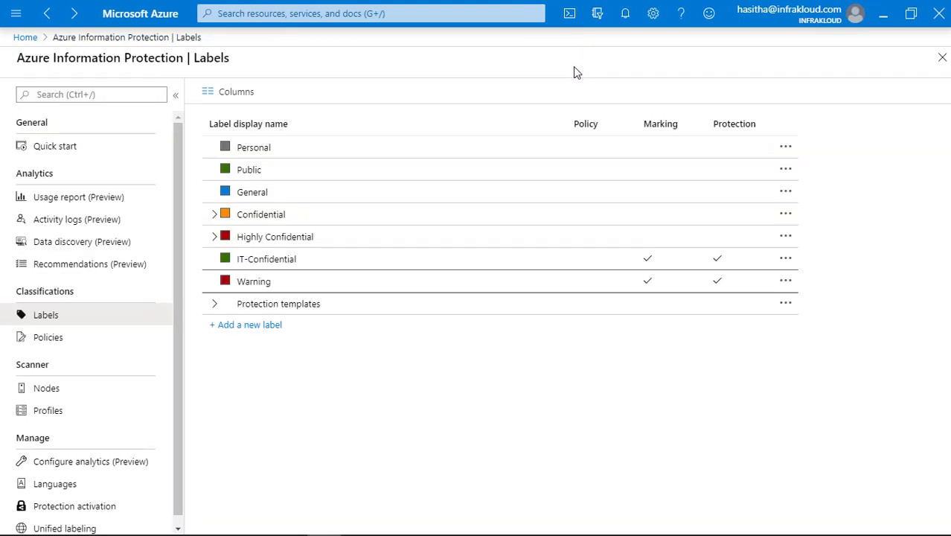
Step: Add a new label named "Justify!" with the description "Justification for Outlook" and the color Gray
left_click(266, 327)
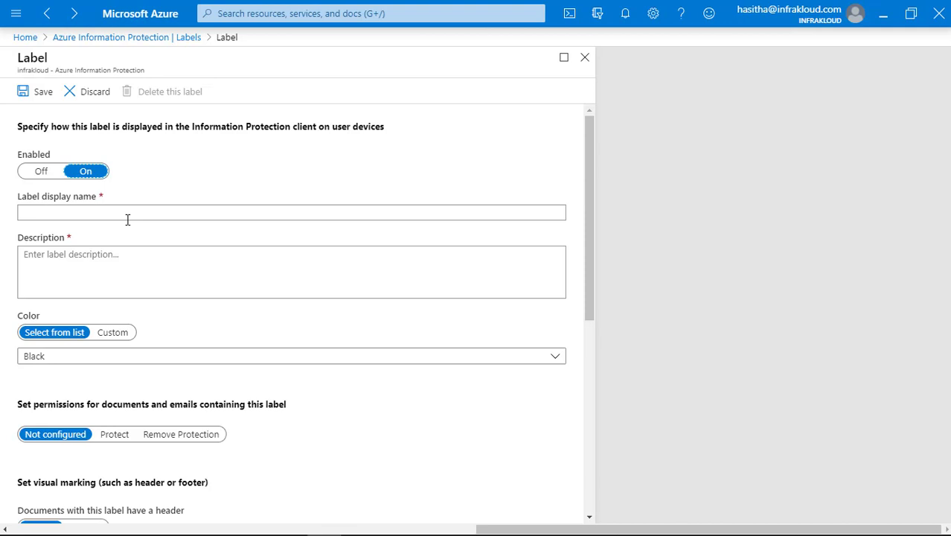
left_click(128, 220)
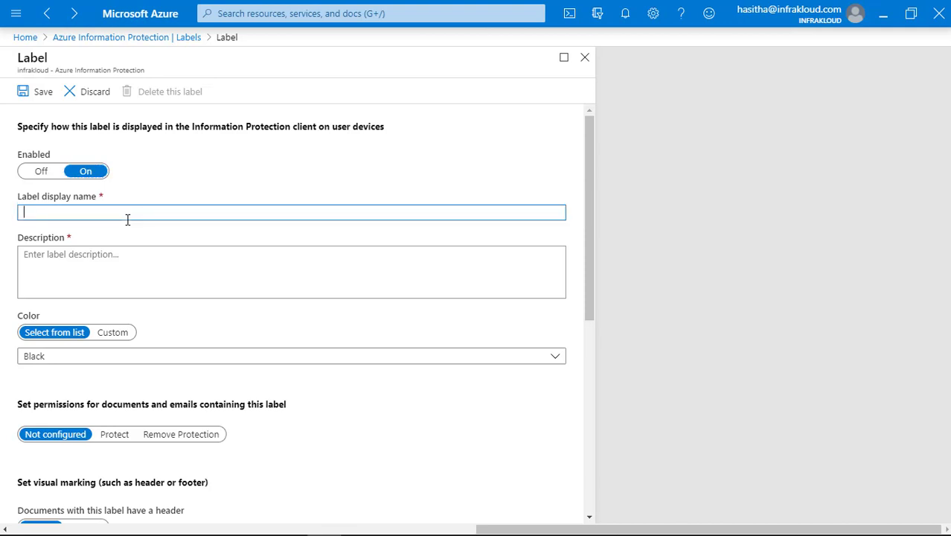
type("Just")
type("ifu")
type("!")
left_click(58, 272)
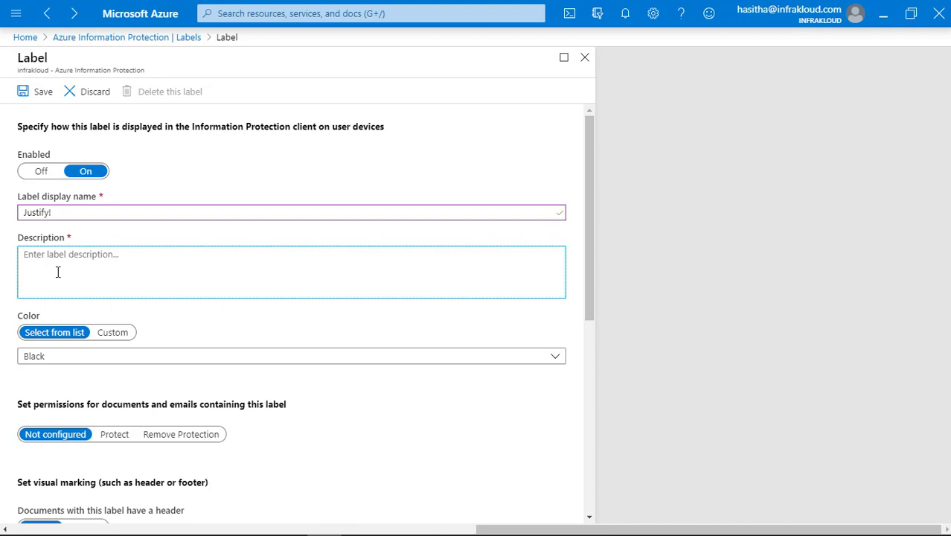
type("Justification for Outlook")
left_click(74, 357)
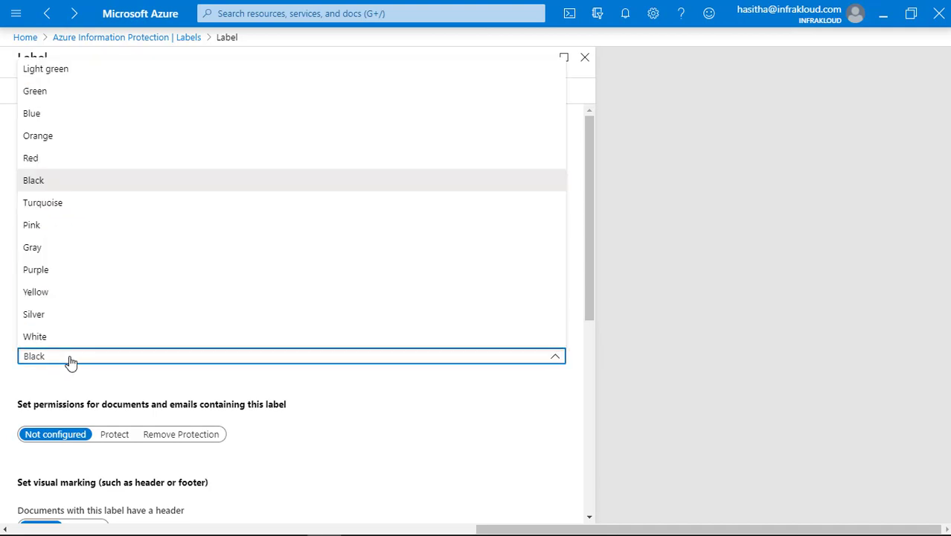
left_click(45, 250)
Step: Protect the label with an Azure cloud key, granting all infrakloud members the Viewer permissions
scroll(128, 372, "down", 1)
left_click(116, 294)
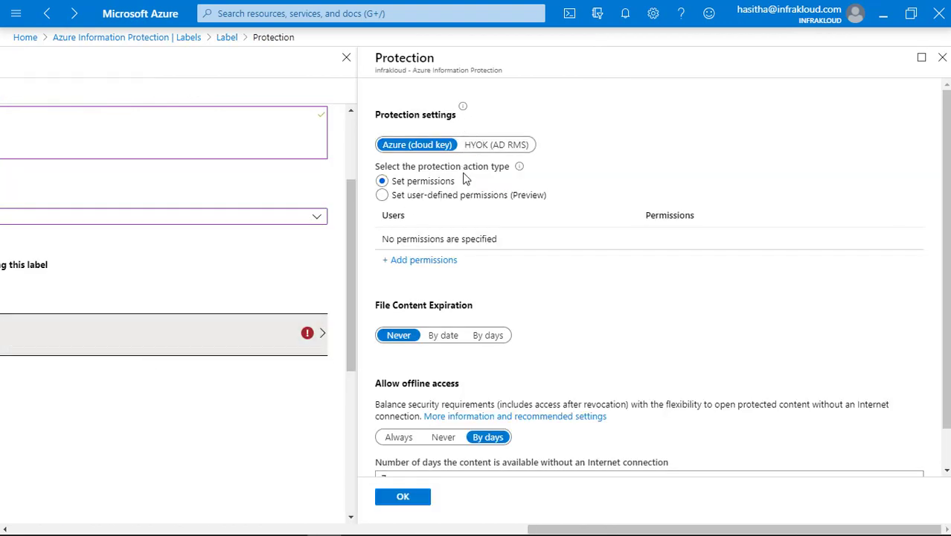
left_click(428, 266)
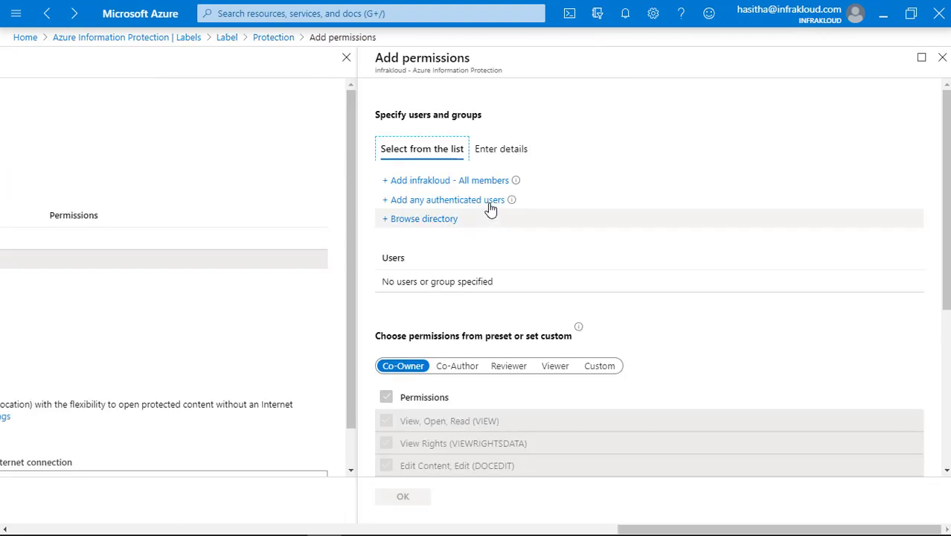
left_click(449, 186)
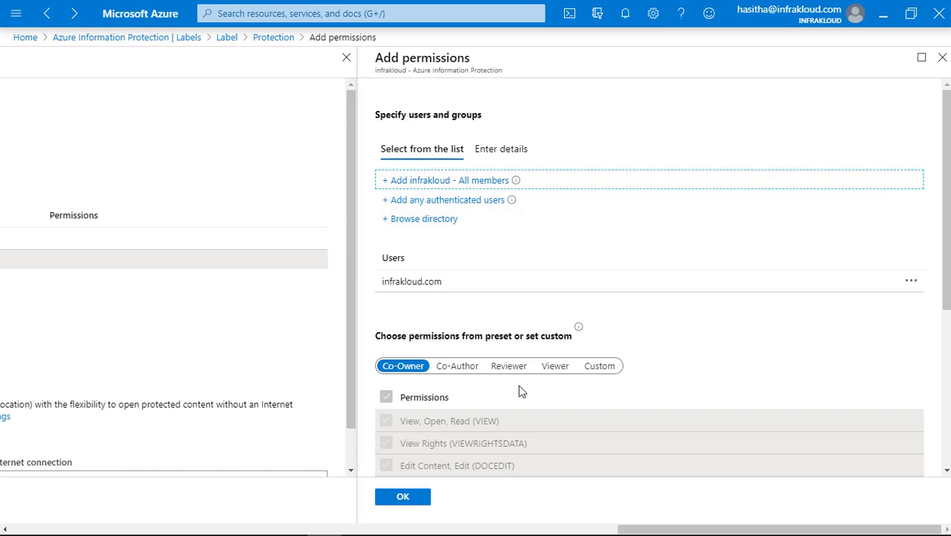
left_click(553, 368)
scroll(551, 370, "down", 3)
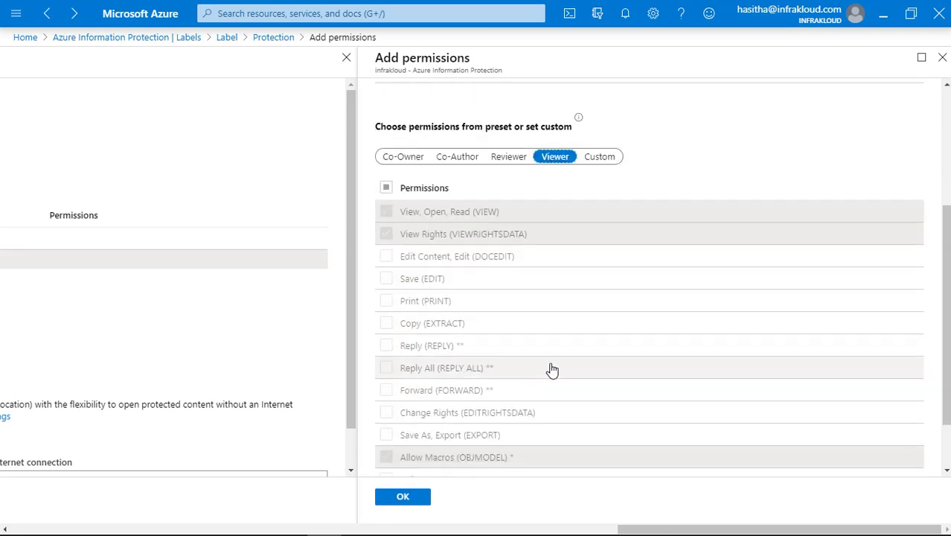
left_click(402, 499)
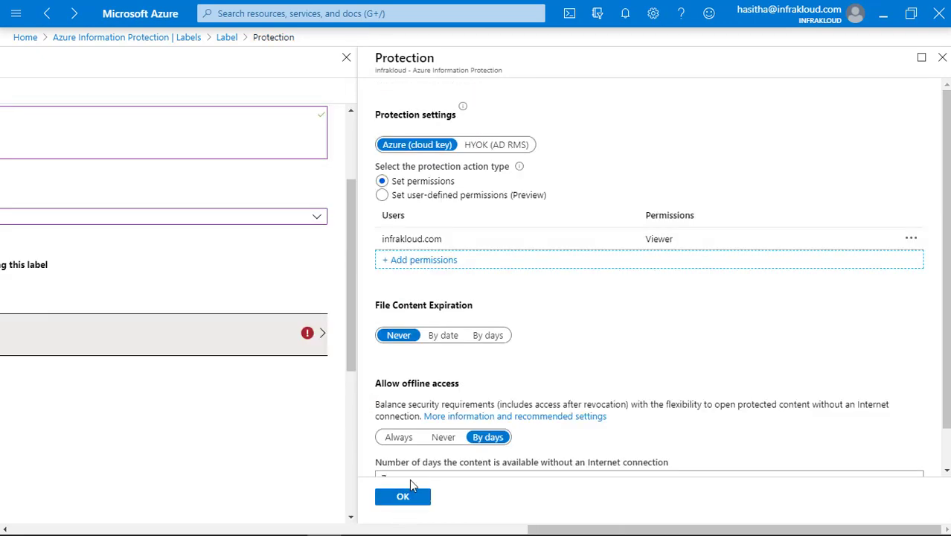
left_click(416, 504)
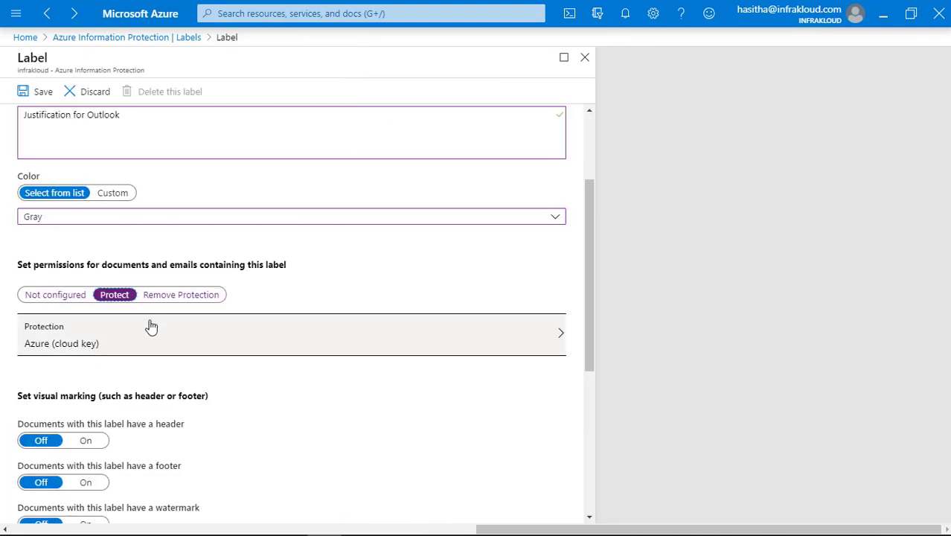
Step: Turn on the document header with the text "JUSTIFY", colored Orange and aligned to the center
scroll(149, 325, "down", 2)
left_click(79, 303)
left_click(75, 353)
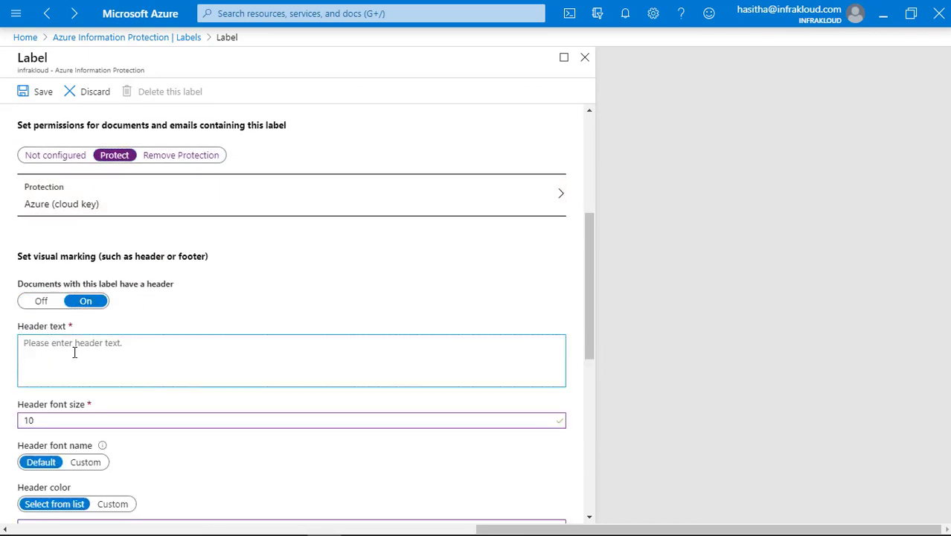
type("Ju")
key("BackSpace")
key("BackSpace")
type("JUSTIFI")
key("BackSpace")
scroll(90, 463, "down", 1)
left_click(87, 460)
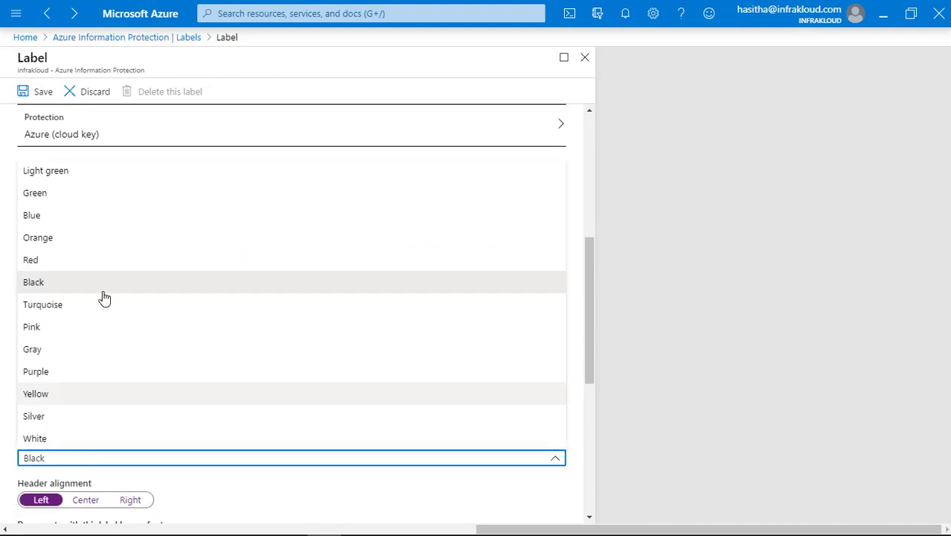
left_click(44, 238)
scroll(100, 335, "down", 4)
left_click(82, 221)
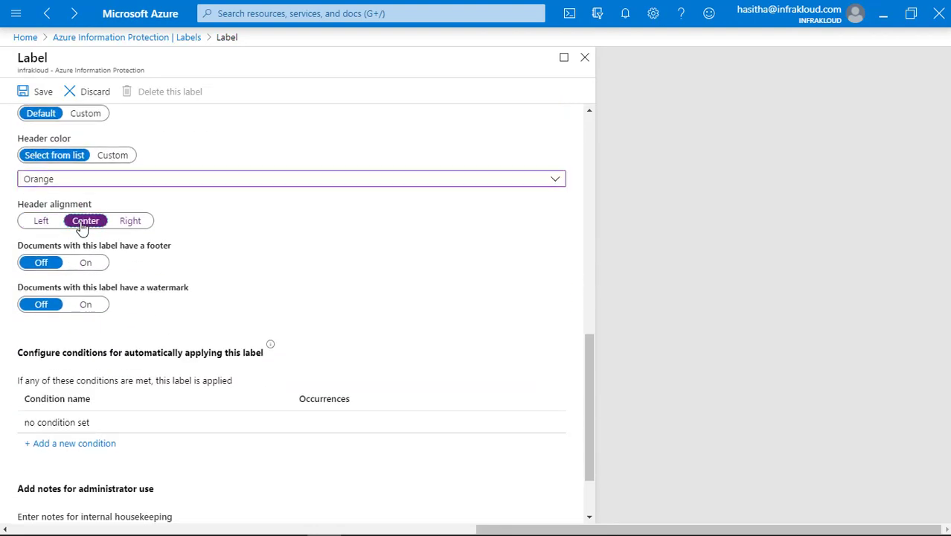
Step: Turn on the document footer with the text "OUTLOOK", colored Blue and aligned to the center
left_click(86, 262)
left_click(83, 321)
type("O")
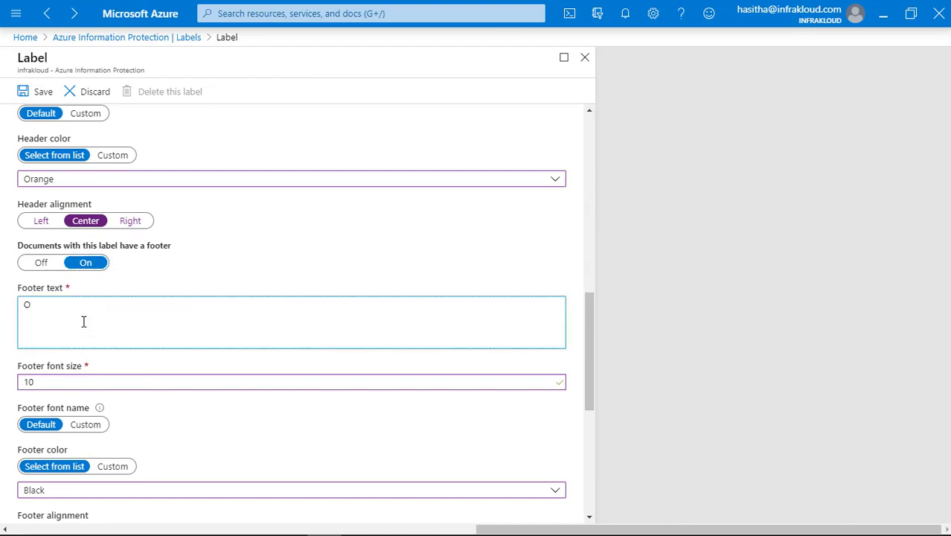
type("UTLOOK")
scroll(83, 322, "down", 2)
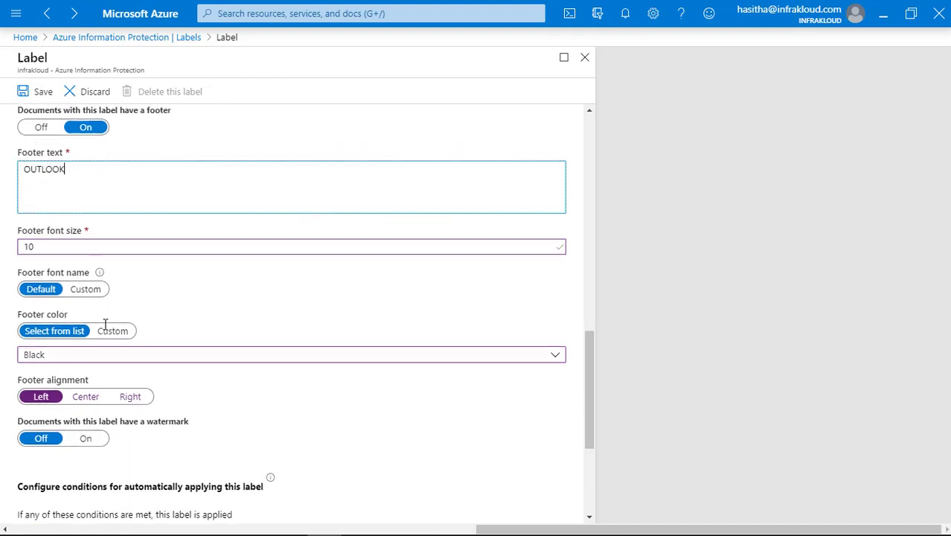
left_click(78, 351)
left_click(46, 111)
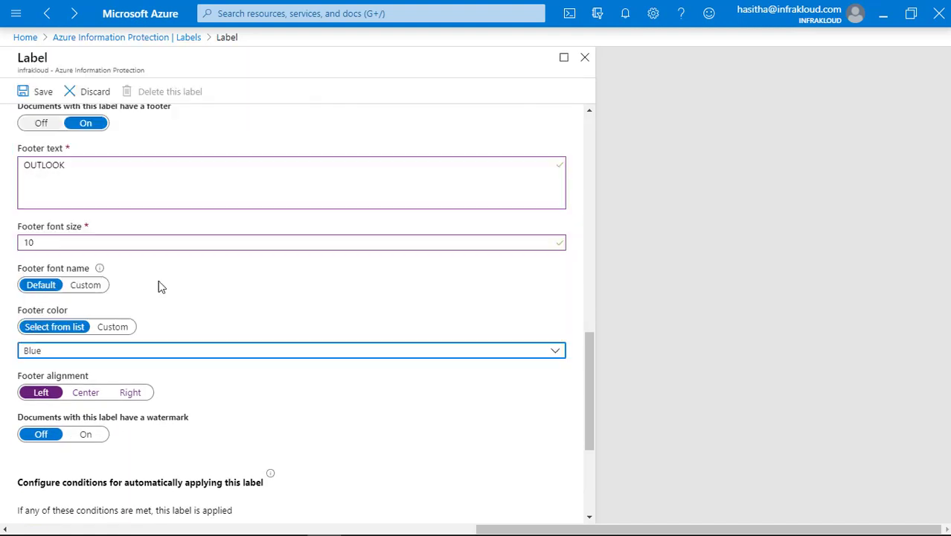
scroll(240, 371, "down", 2)
left_click(86, 253)
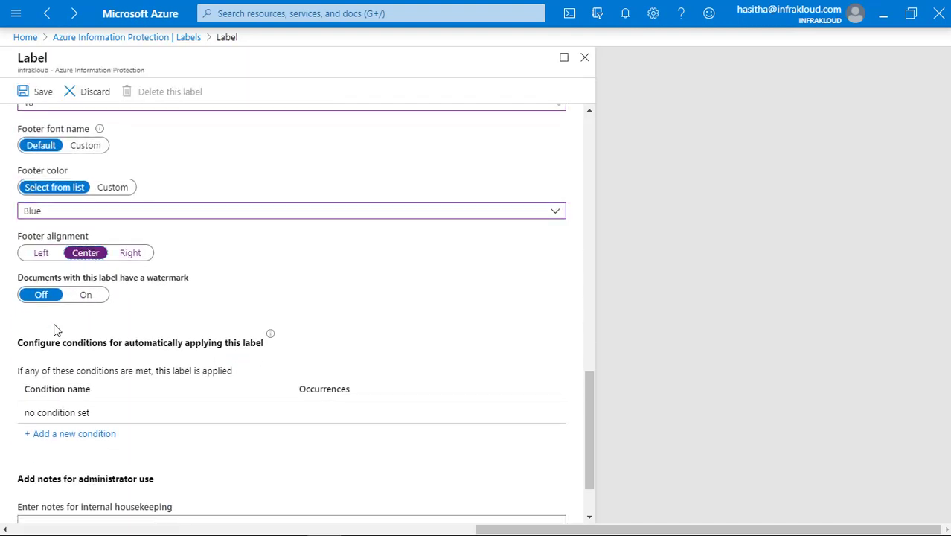
Step: Add and save a custom condition named "Condition for Justification" that matches the exact phrase "JUSTIFICATION"
scroll(90, 333, "down", 1)
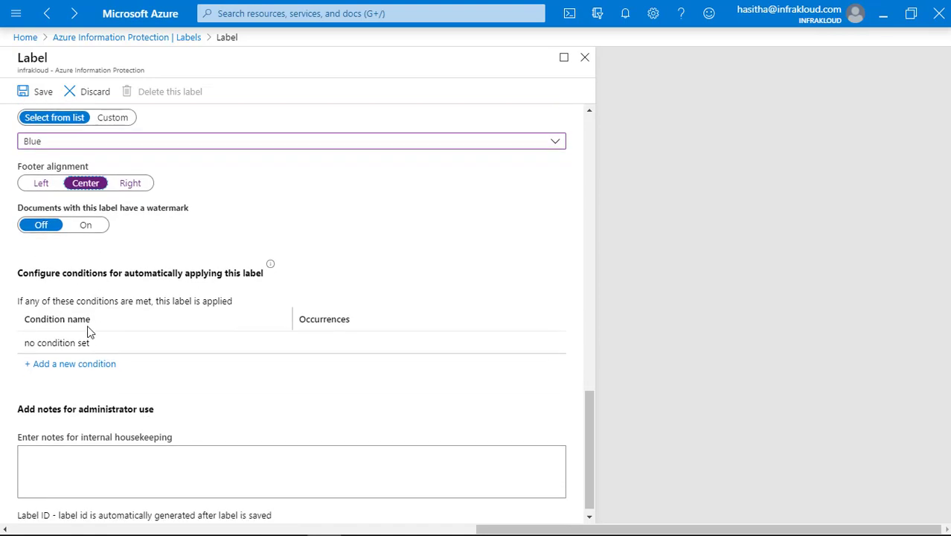
left_click(72, 364)
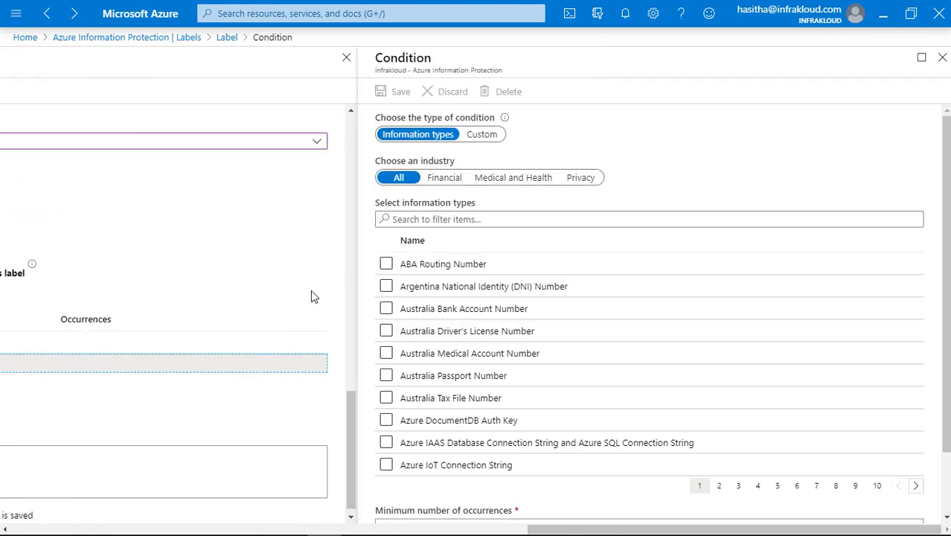
left_click(482, 135)
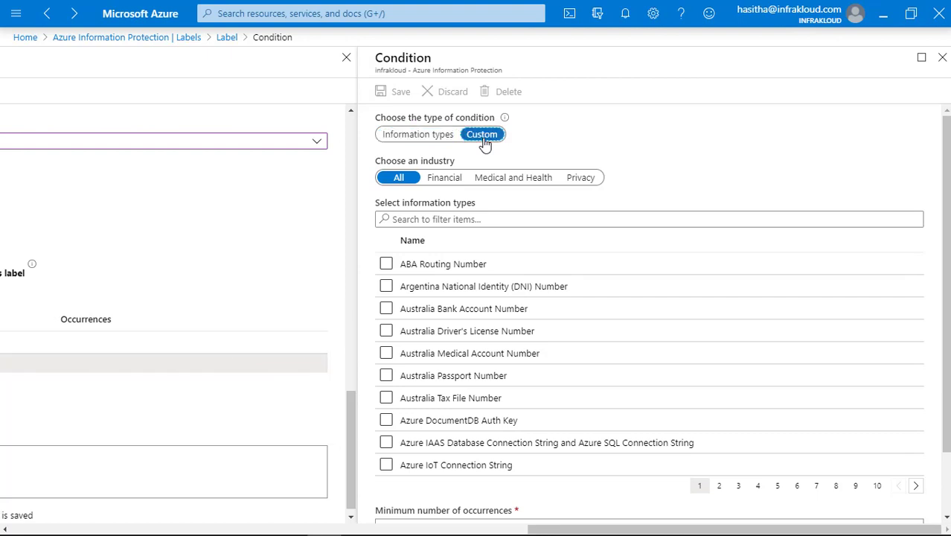
left_click(438, 175)
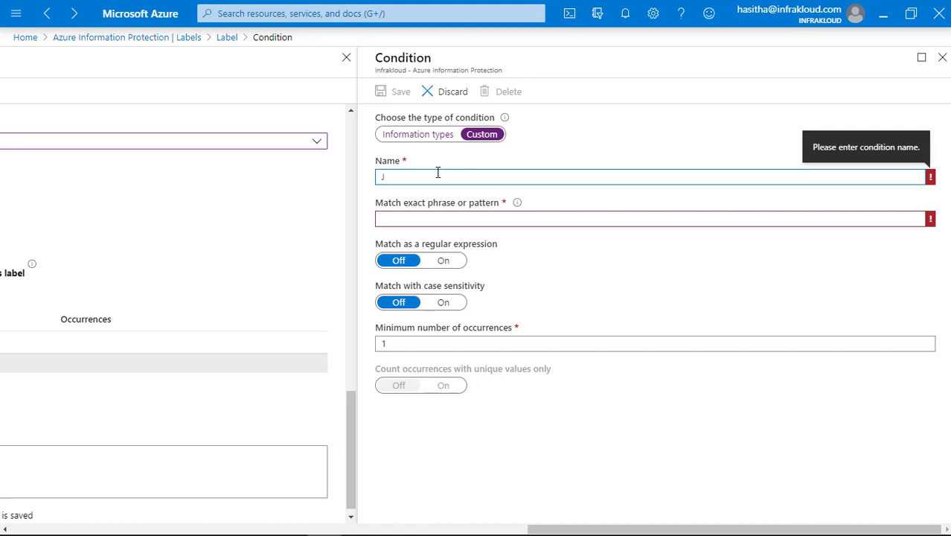
type("CON")
key("BackSpace")
key("BackSpace")
key("BackSpace")
type("Condition for sustification")
left_click(437, 218)
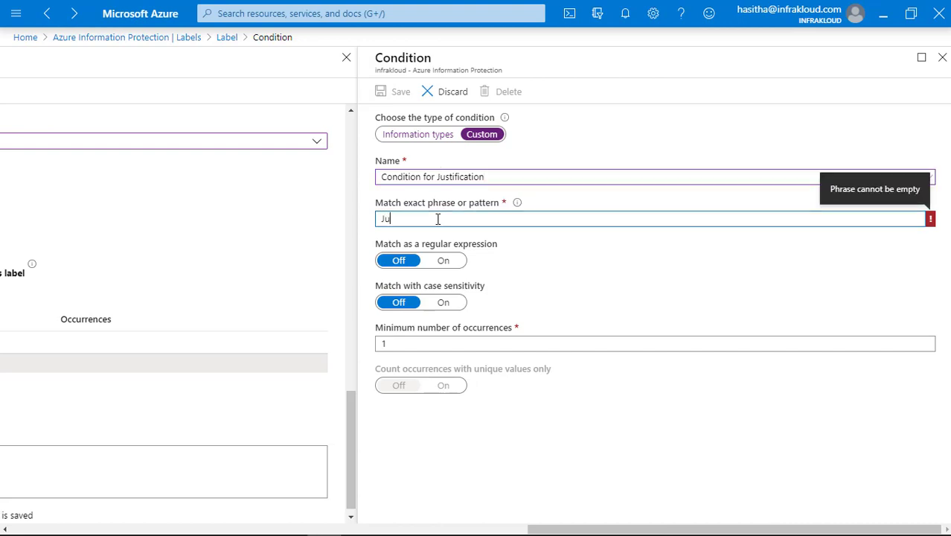
type("JUSTIFICATION")
left_click(508, 411)
left_click(398, 92)
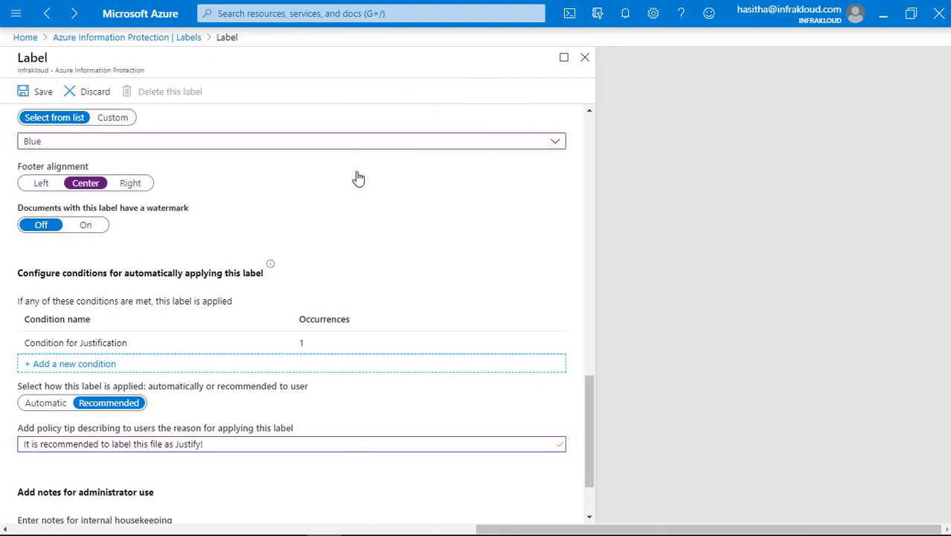
Step: Set the Justify! label to be applied automatically, review its settings and save it
left_click(44, 404)
scroll(127, 426, "down", 2)
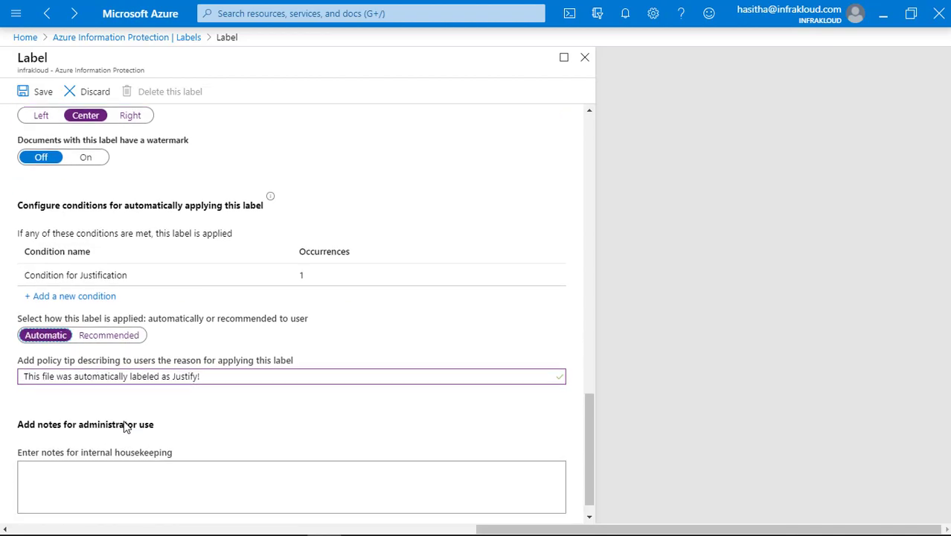
scroll(190, 393, "up", 5)
scroll(190, 393, "down", 5)
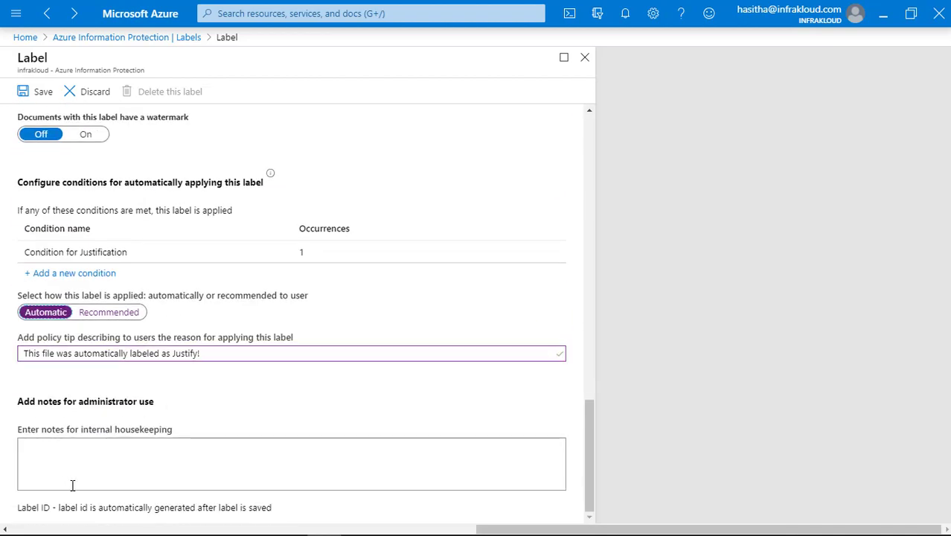
scroll(164, 477, "up", 5)
scroll(159, 453, "down", 5)
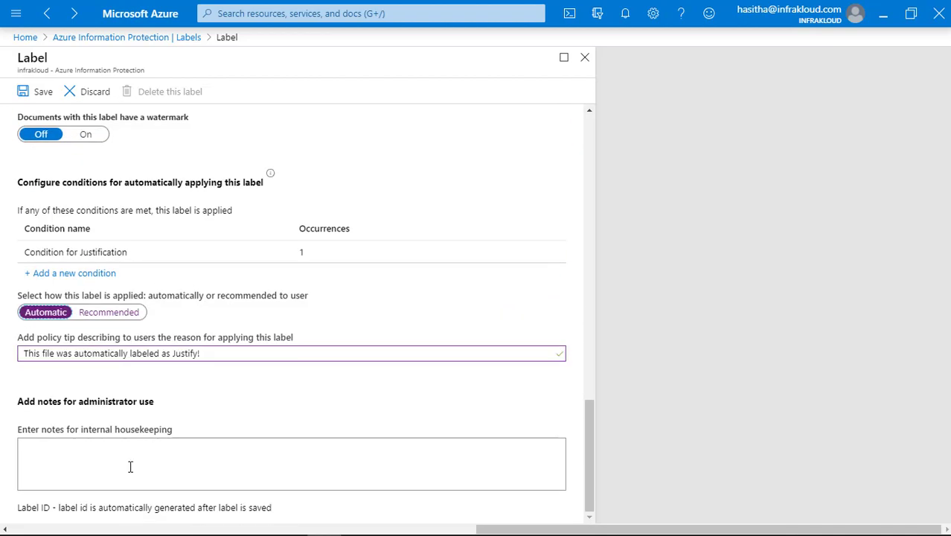
scroll(272, 446, "up", 4)
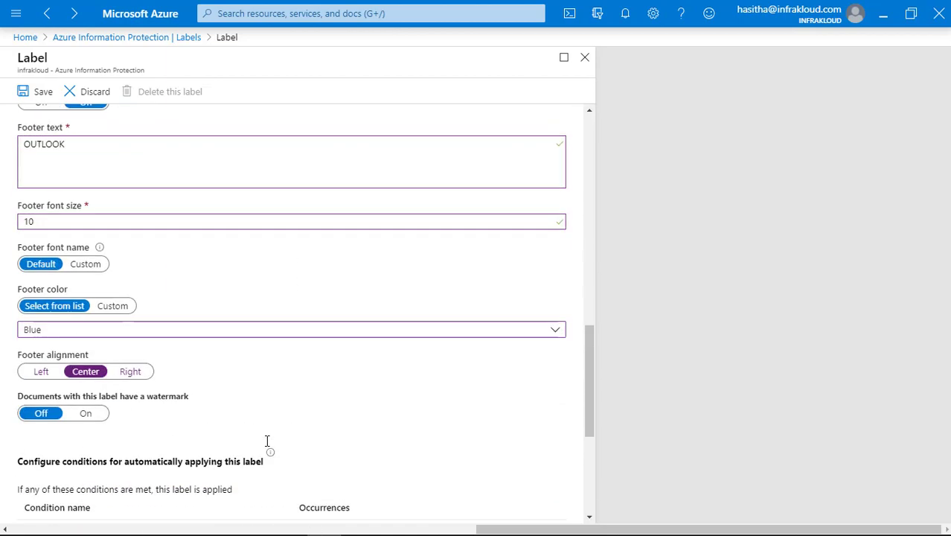
scroll(253, 446, "down", 4)
scroll(250, 447, "up", 11)
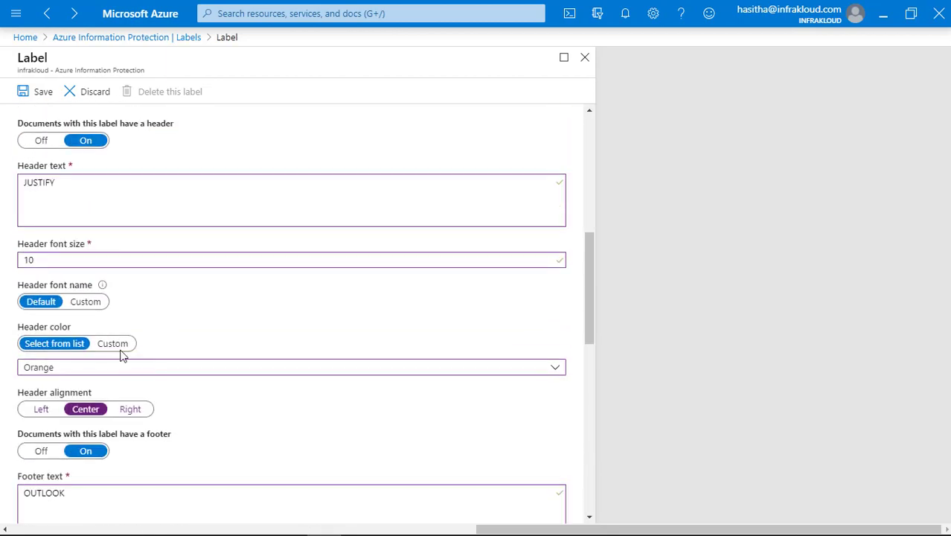
scroll(59, 186, "up", 1)
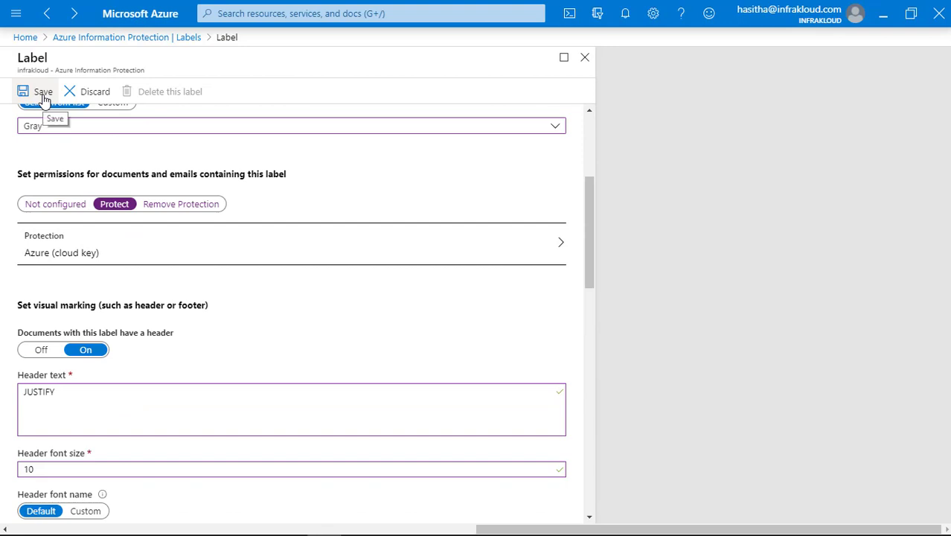
left_click(43, 94)
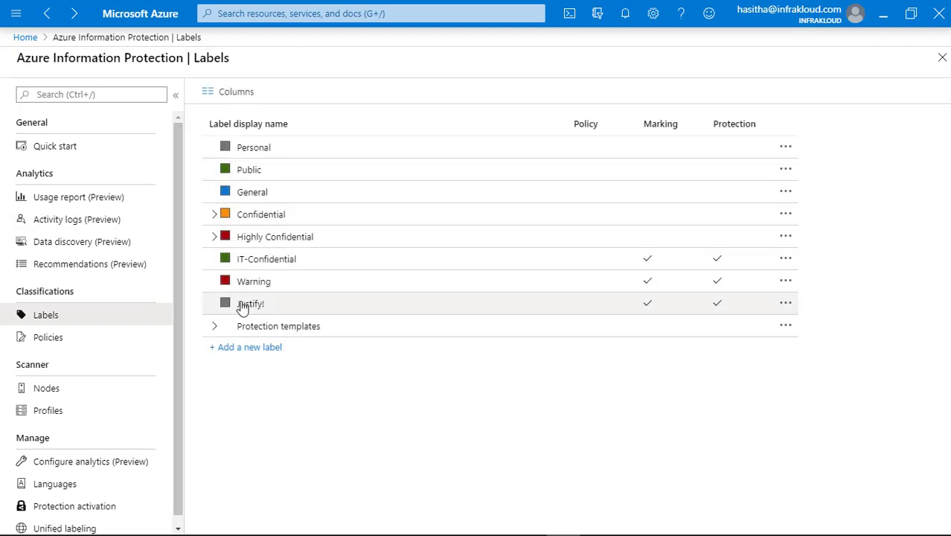
Step: Copy the Label ID of the Justify! label and close the label's settings
left_click(536, 309)
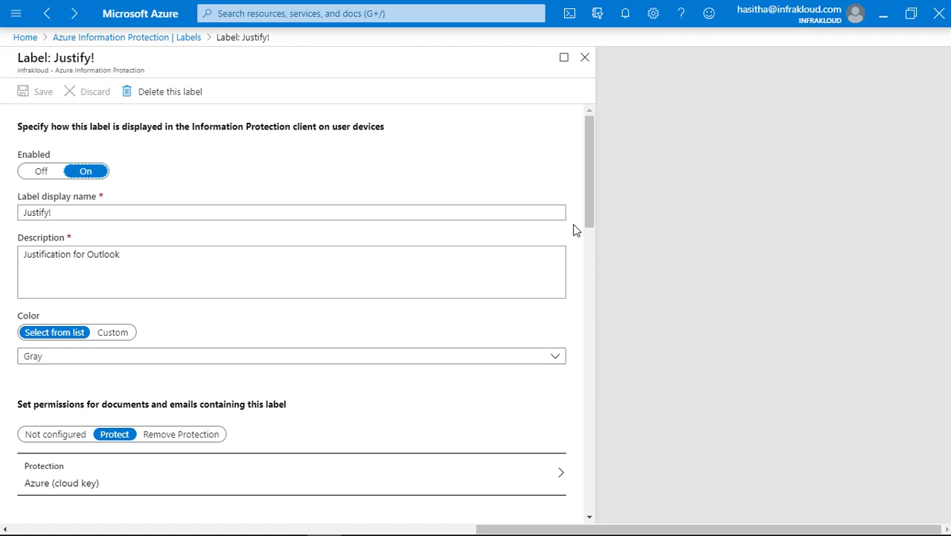
scroll(573, 231, "down", 15)
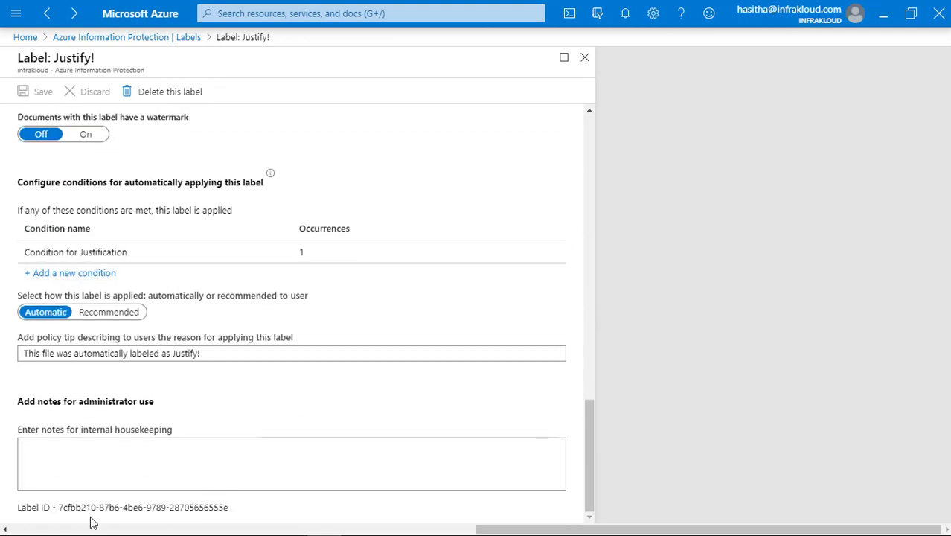
left_click_drag(59, 509, 234, 515)
right_click(234, 515)
left_click(248, 519)
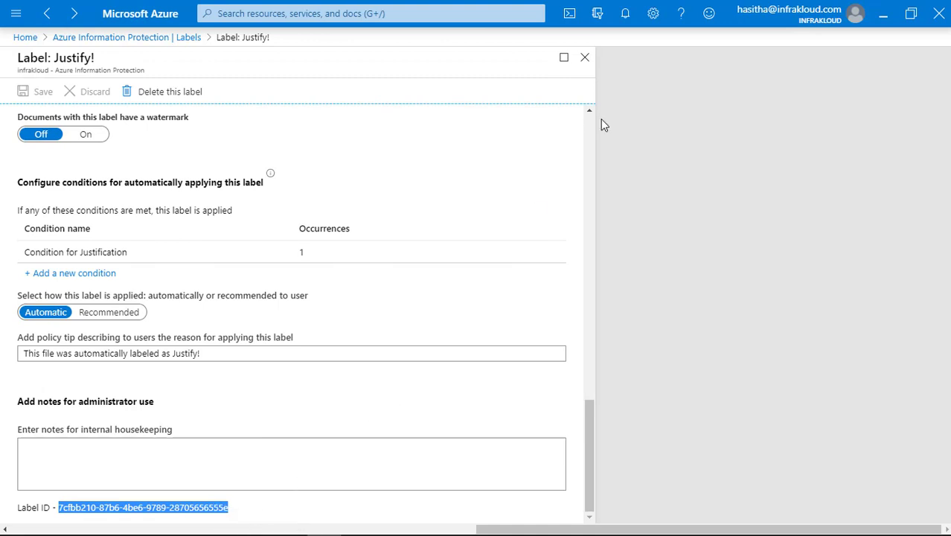
left_click(585, 57)
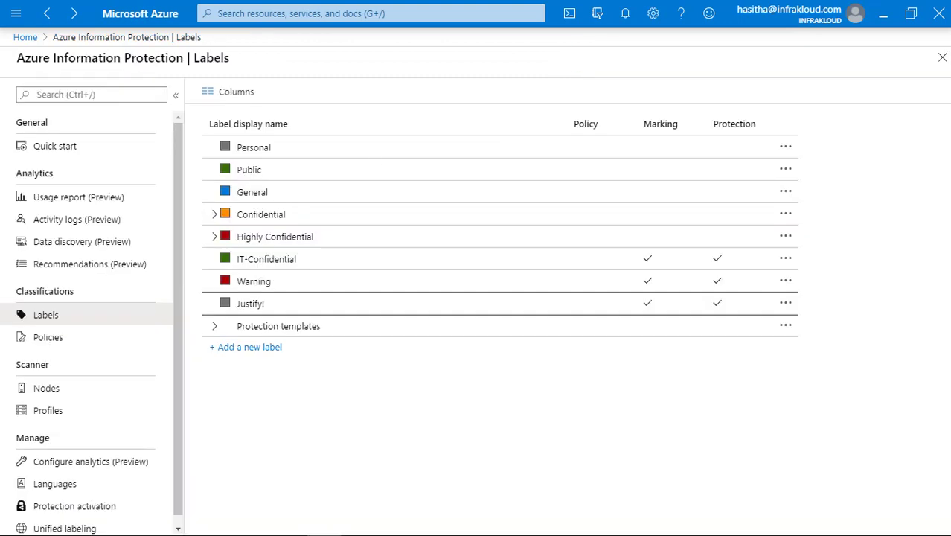
Step: Switch to Notepad, paste the Label ID beneath OutlookJustifyUntrustedCollaborationLabel, and return to the Azure labels list
key("alt+Tab")
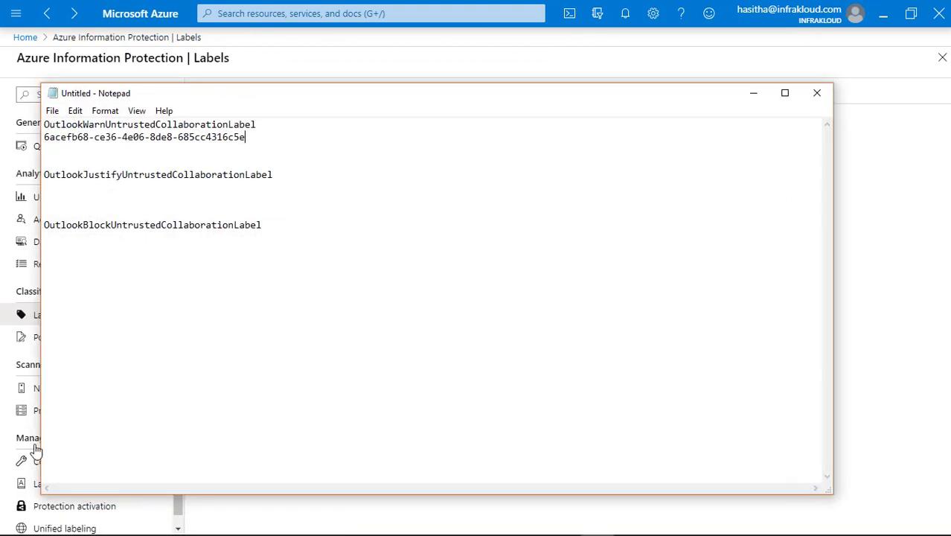
left_click(51, 184)
key("ctrl+v")
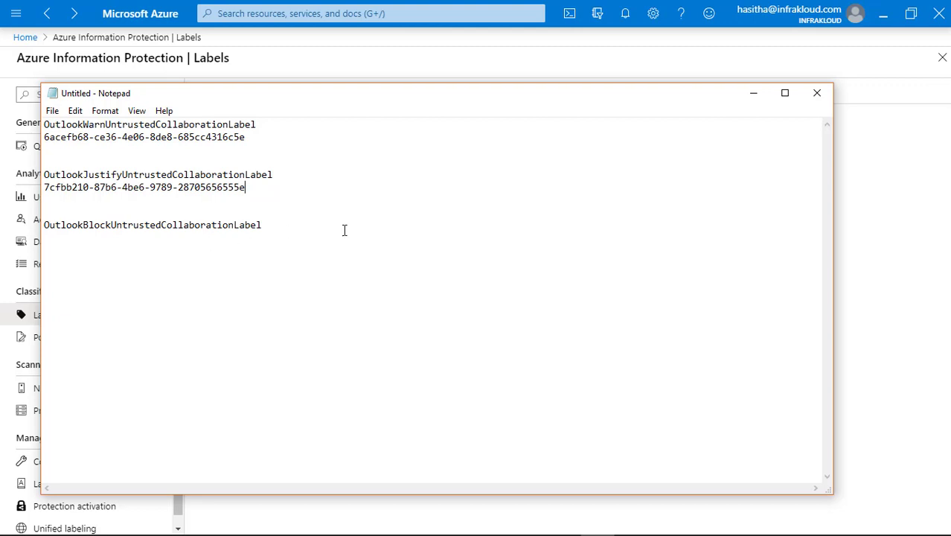
left_click(885, 136)
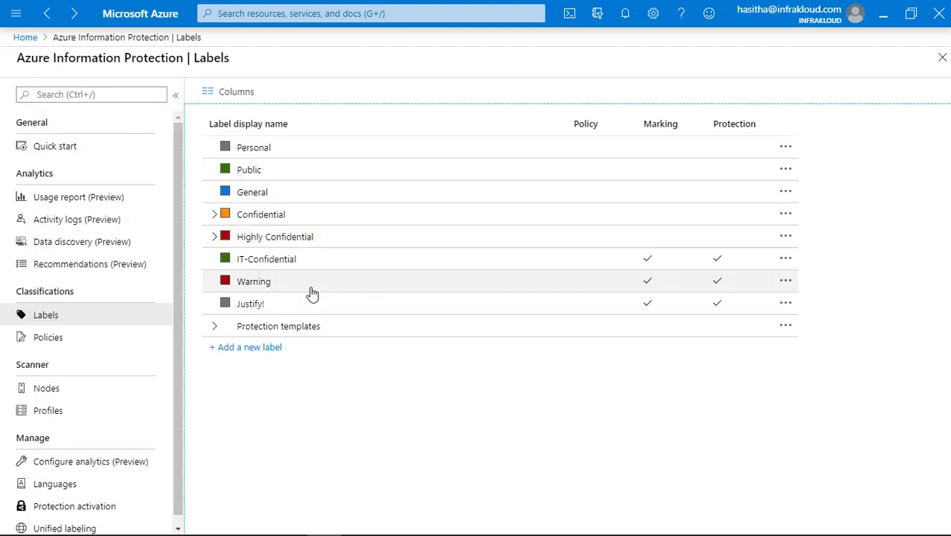
Step: Add a new label named "Block!" with the description "Block for Outlook" and the color Yellow
left_click(249, 348)
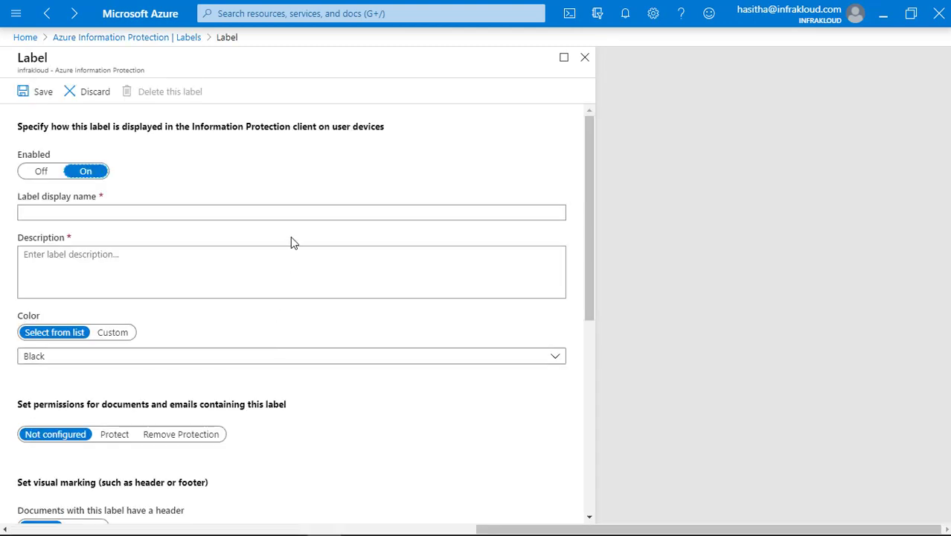
left_click(301, 214)
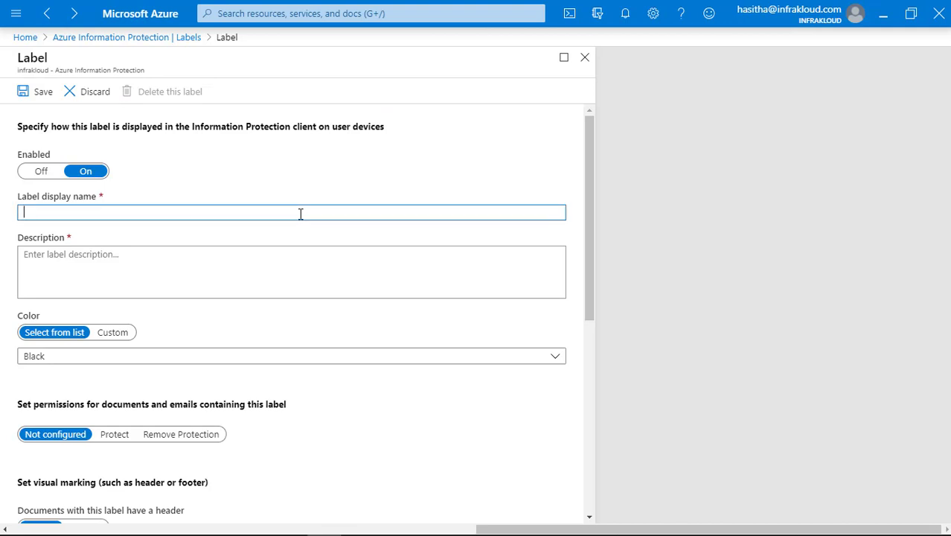
type("Block!")
key("Tab")
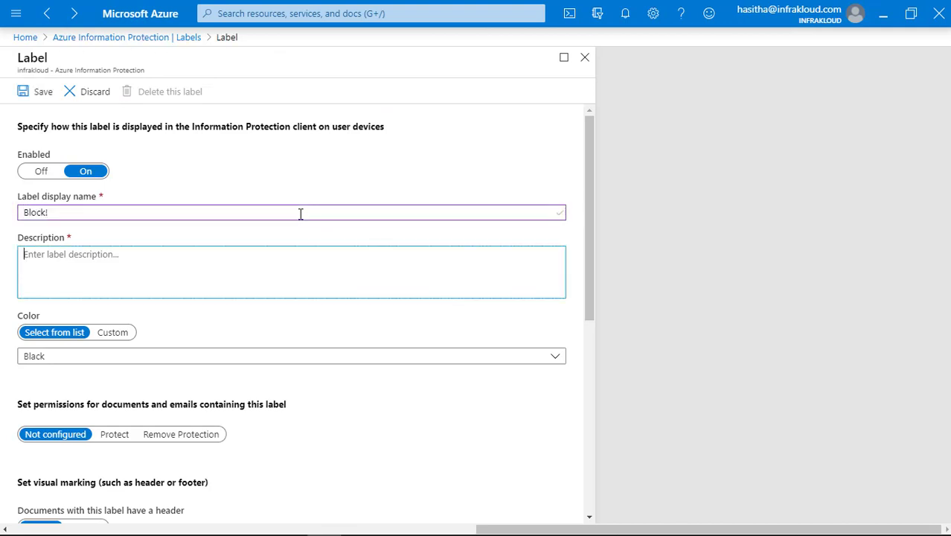
type("Block")
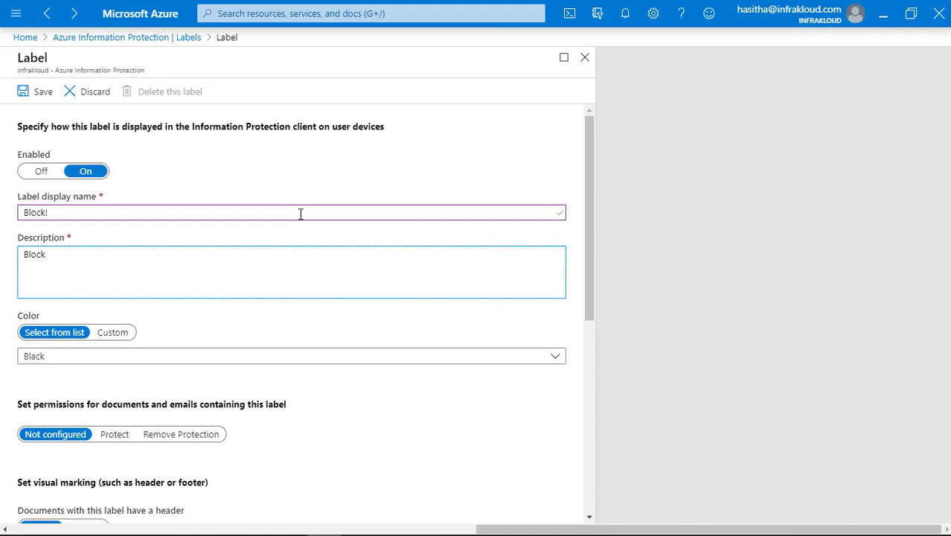
type("for Outlook")
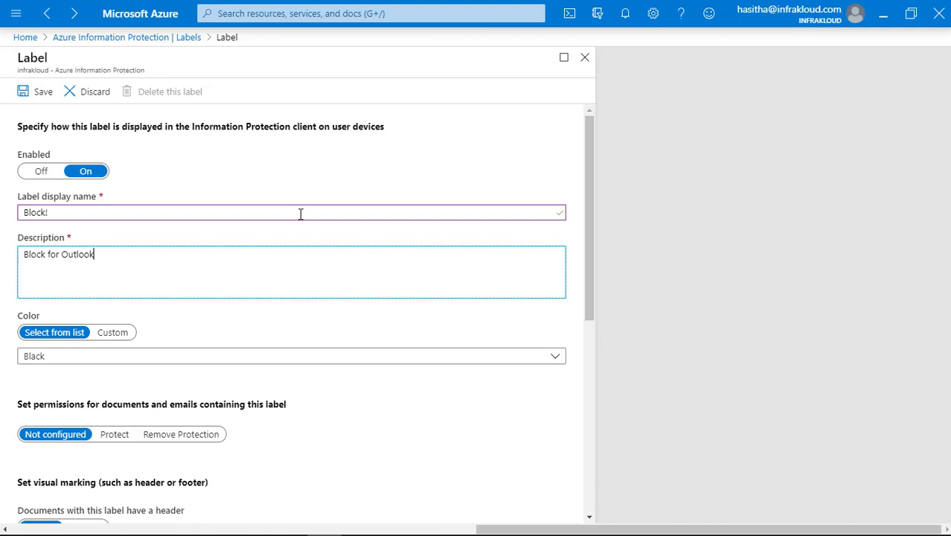
left_click(69, 360)
left_click(36, 295)
scroll(38, 297, "down", 3)
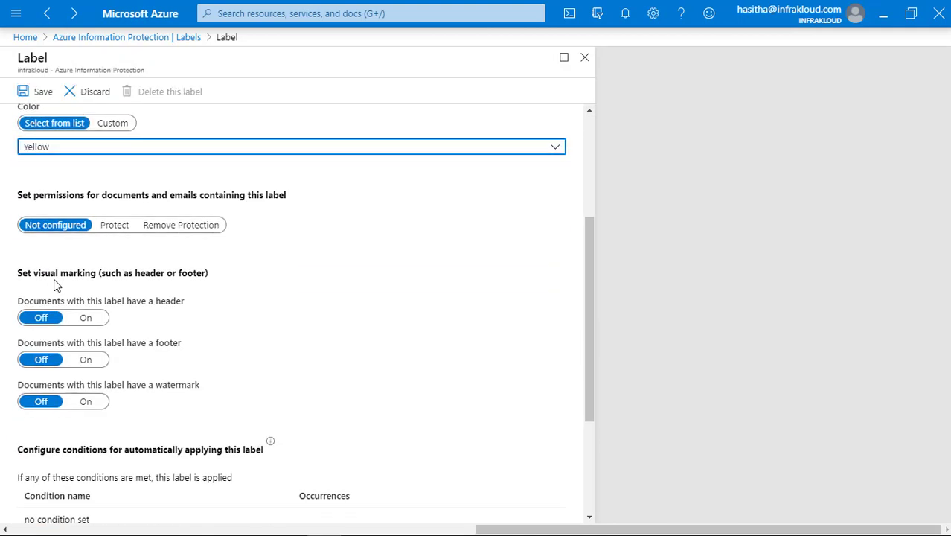
Step: Protect the new label with Azure (cloud key), granting all infrakloud members the Viewer permission
left_click(111, 231)
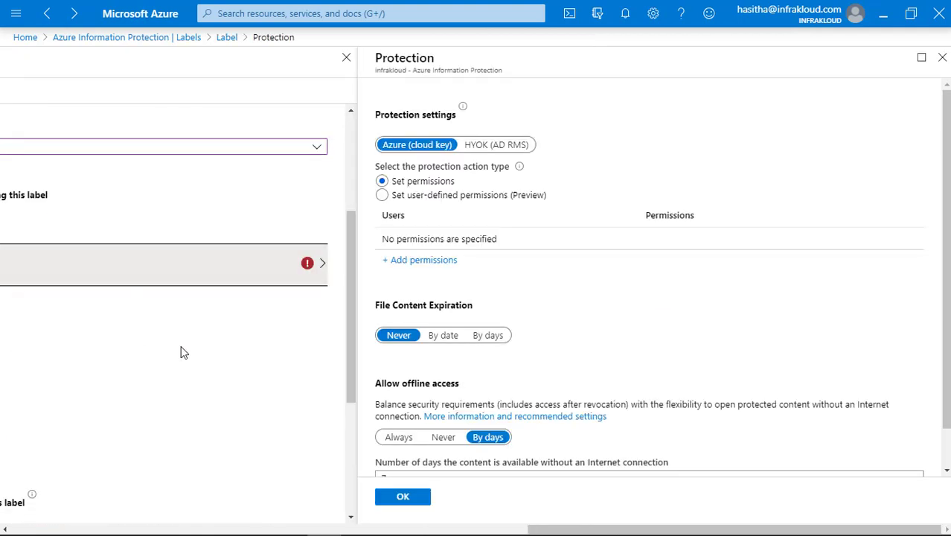
left_click(438, 260)
left_click(506, 187)
left_click(551, 370)
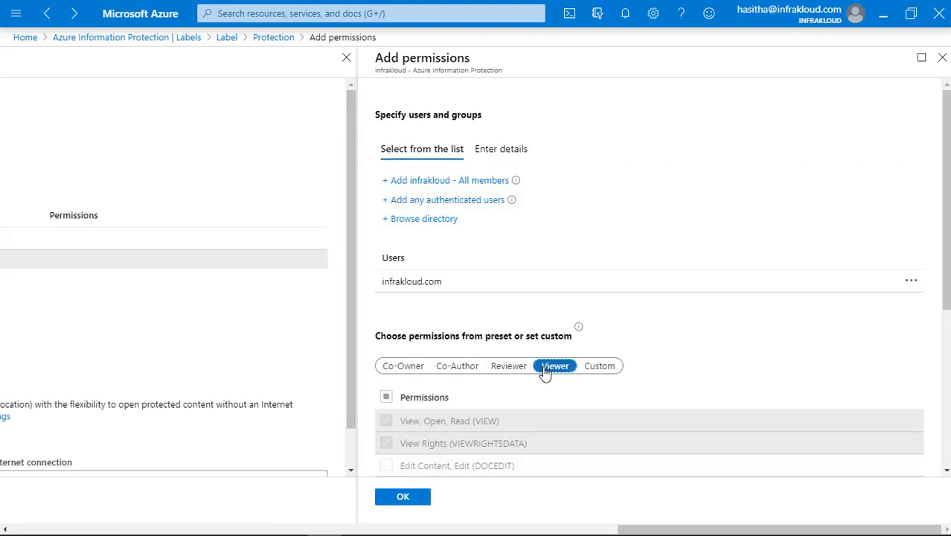
left_click(403, 497)
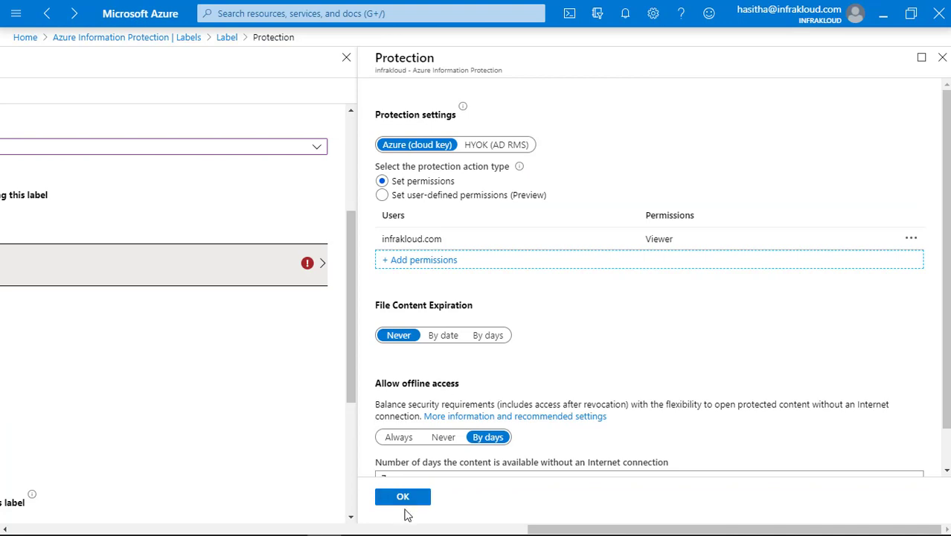
left_click(403, 496)
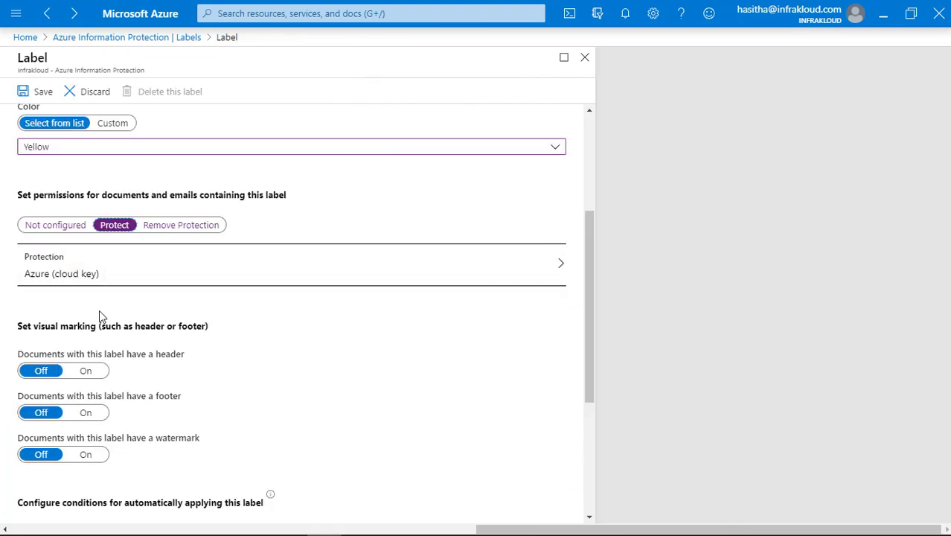
Step: Turn on the document header with the text "BLOCKING", colored Gray and aligned to the center
scroll(99, 309, "down", 1)
left_click(86, 302)
left_click(72, 355)
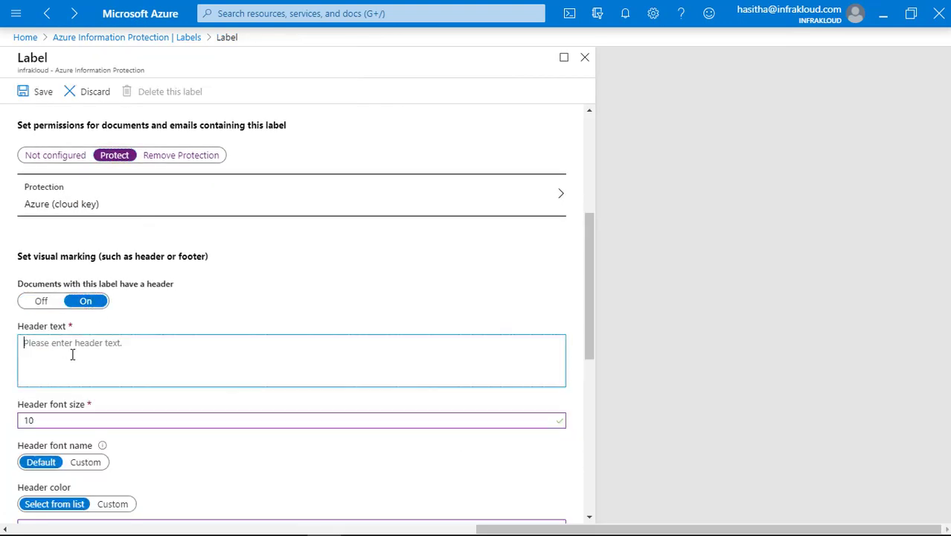
type("Blockinhg")
key("BackSpace")
key("BackSpace")
key("BackSpace")
key("BackSpace")
key("BackSpace")
key("BackSpace")
key("BackSpace")
type("BLOV")
type("CKING")
scroll(63, 432, "down", 2)
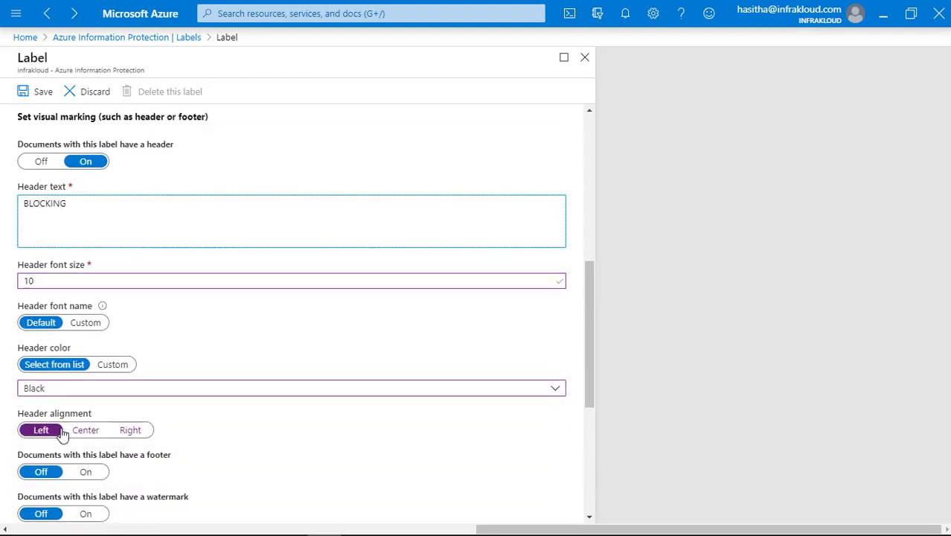
left_click(67, 392)
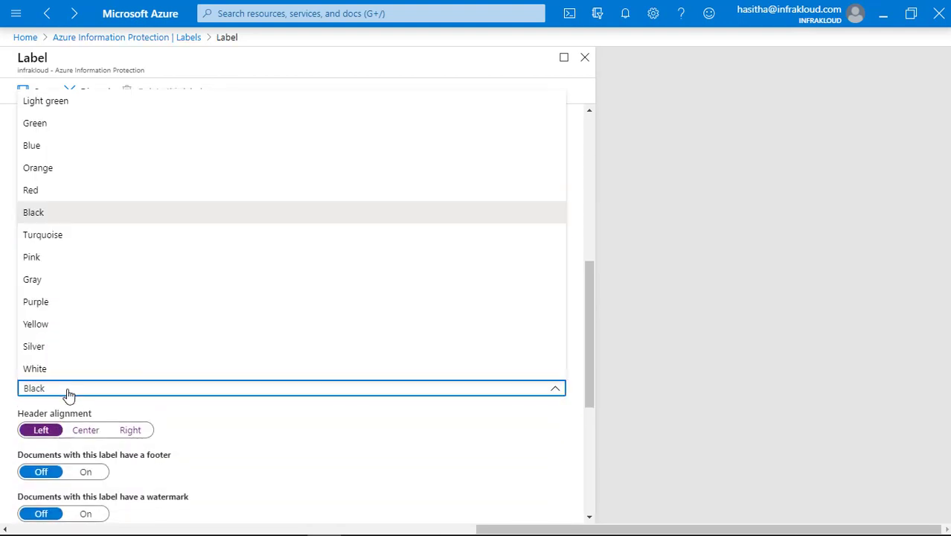
left_click(42, 288)
scroll(75, 298, "down", 2)
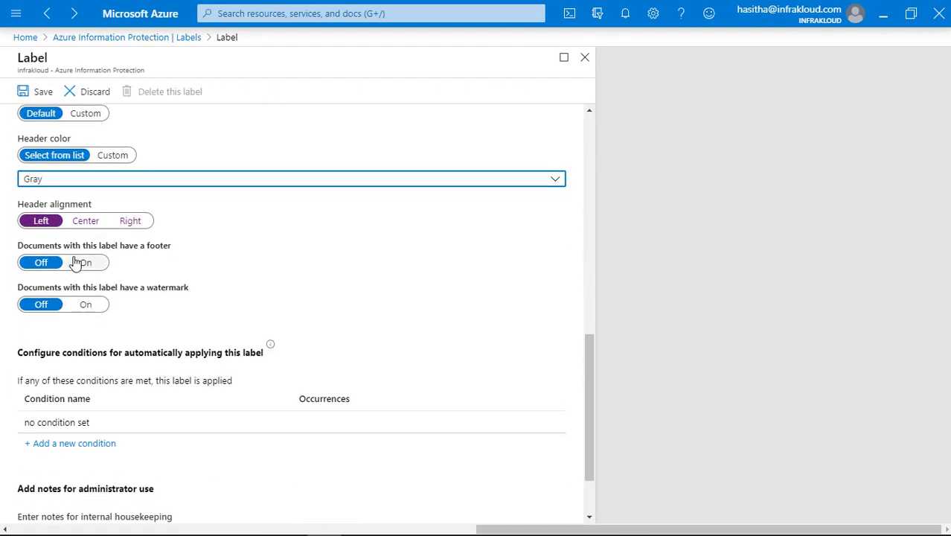
left_click(85, 220)
Step: Turn on the document footer with the text "OUTLOOK", colored Blue and aligned to the center
left_click(86, 263)
left_click(100, 328)
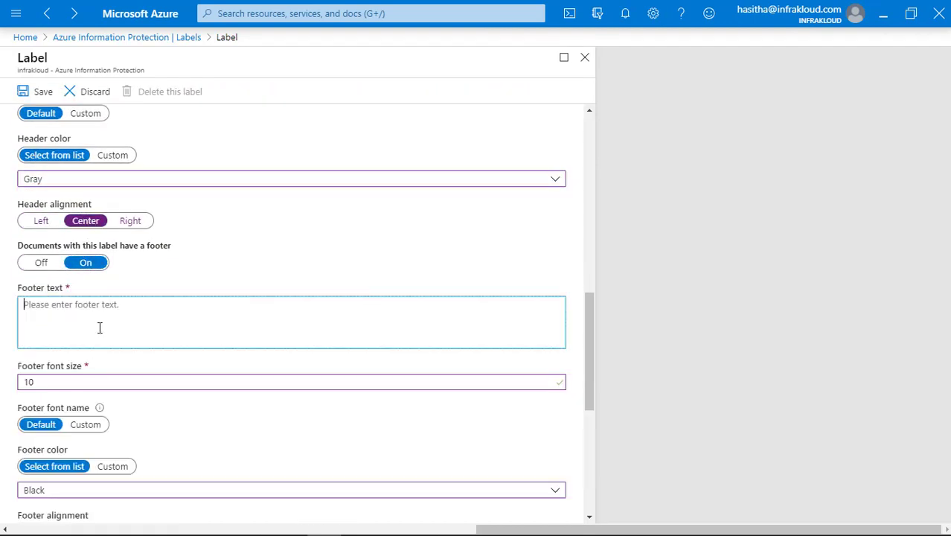
type("Outlook")
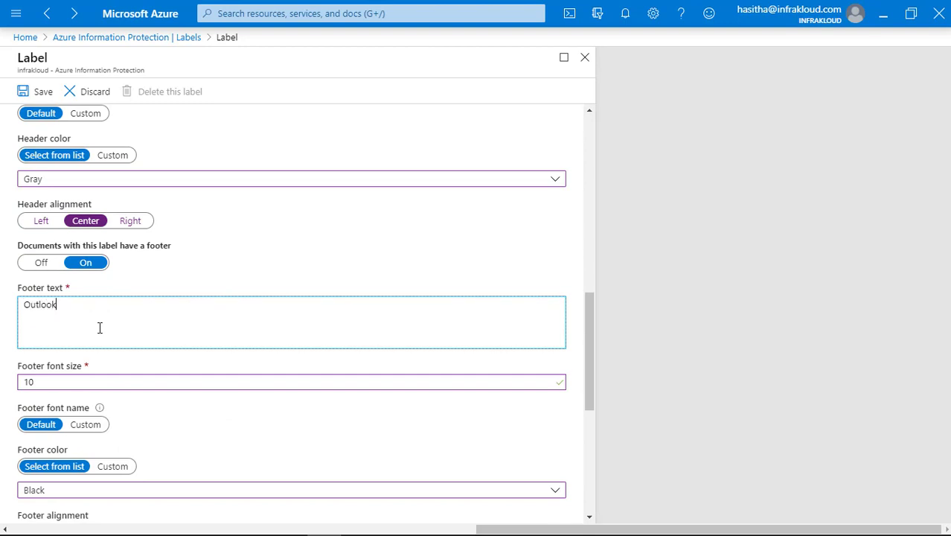
type("UTLOOK")
scroll(99, 327, "down", 3)
left_click(80, 350)
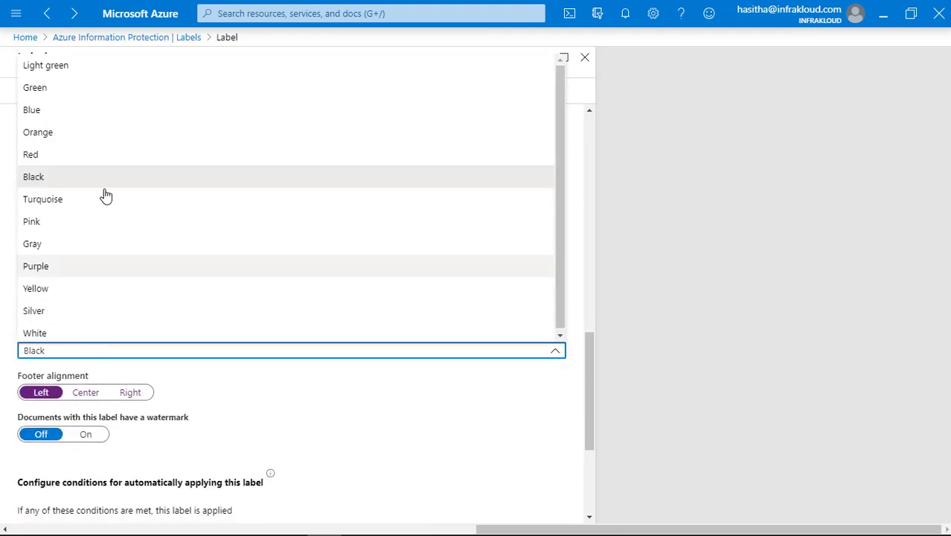
left_click(47, 115)
scroll(104, 335, "down", 2)
left_click(87, 322)
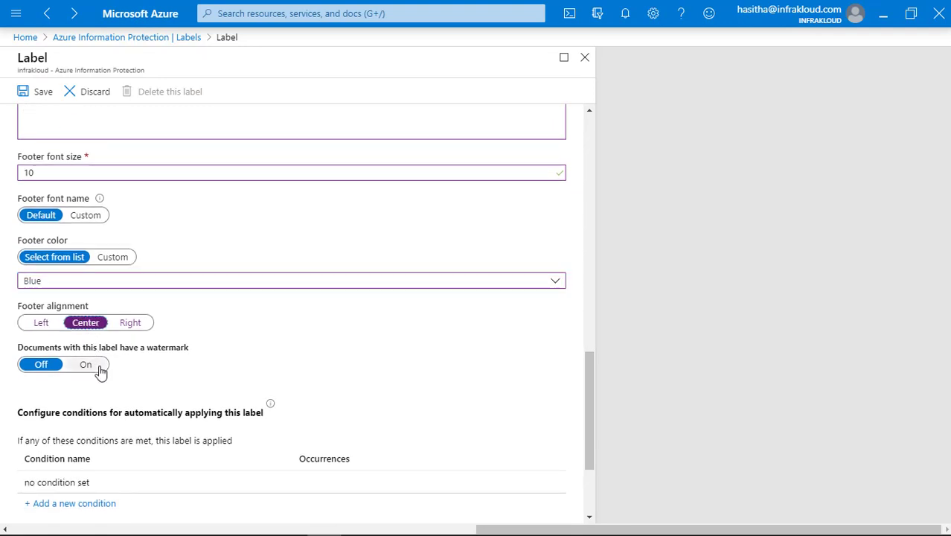
Step: Add and save a condition that detects the Credit Card Number information type
scroll(85, 366, "down", 2)
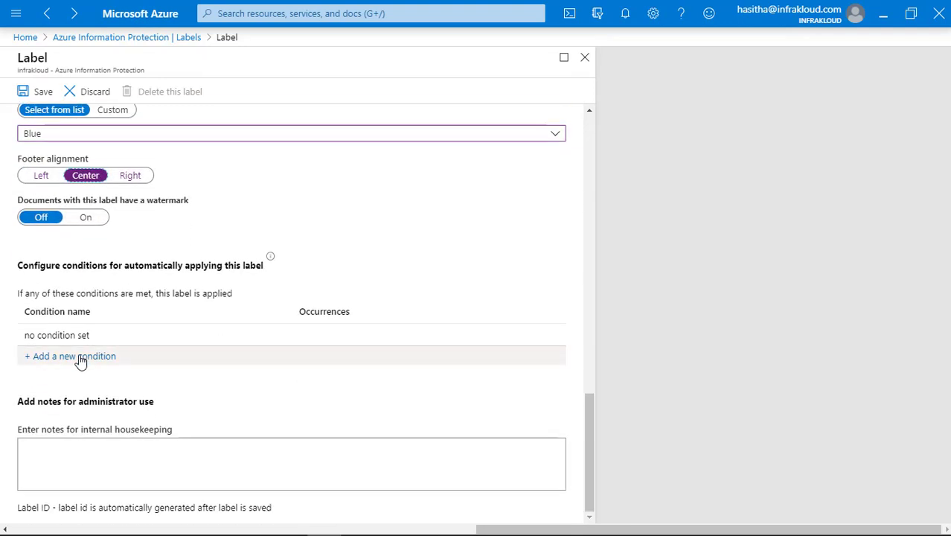
left_click(74, 357)
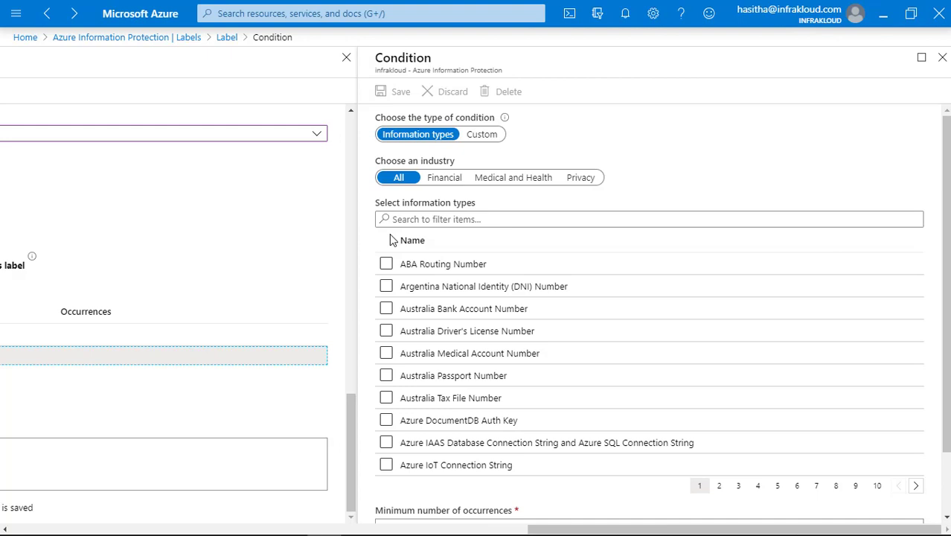
left_click(447, 219)
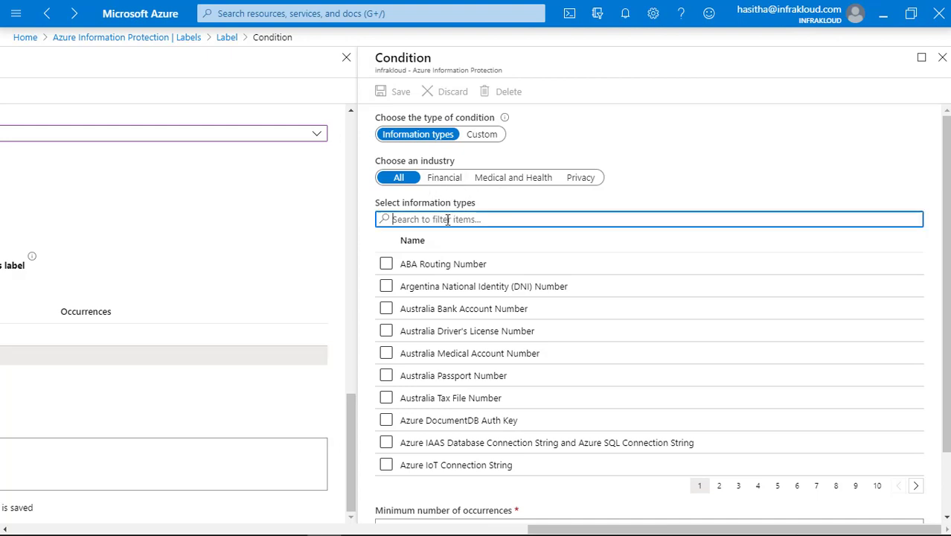
type("CREDIT")
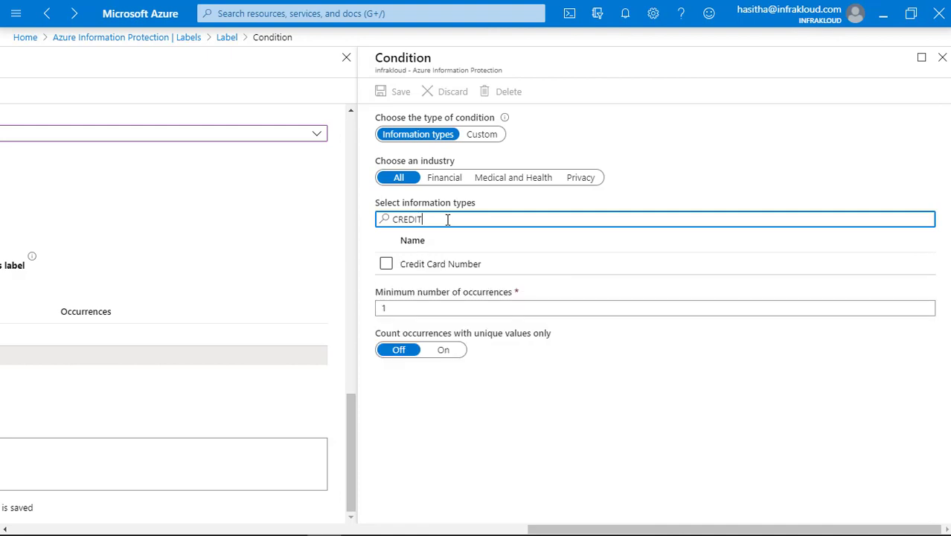
left_click(385, 264)
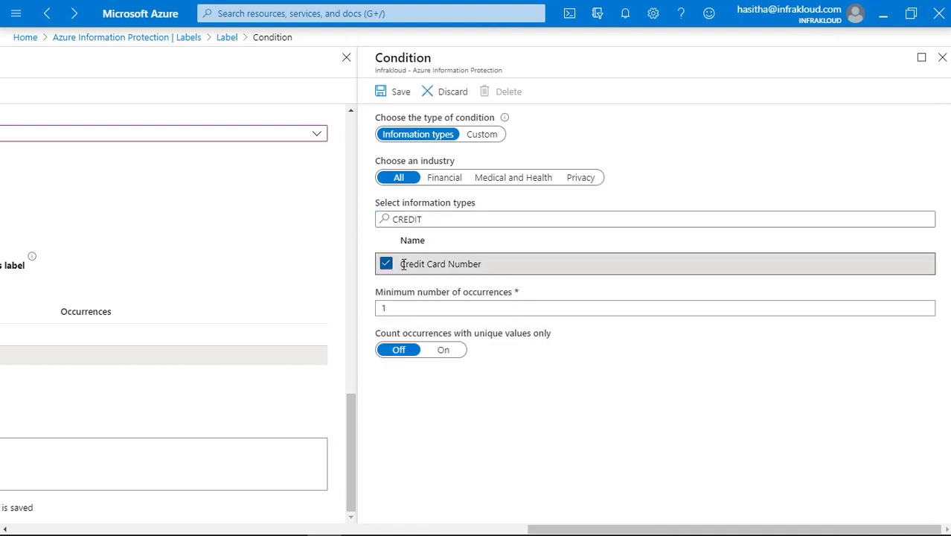
left_click(400, 92)
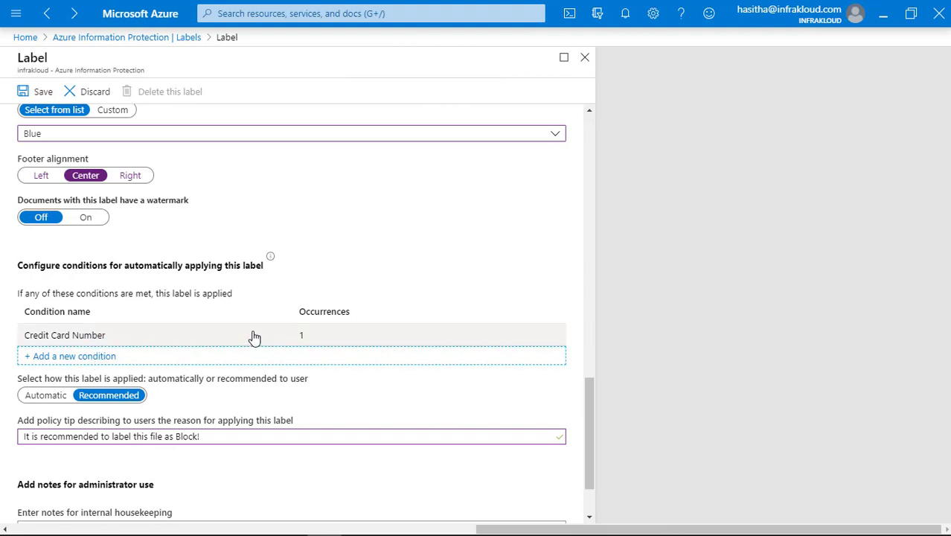
Step: Set the Block! label to be applied automatically, review its settings and save it
left_click(47, 397)
scroll(132, 402, "down", 1)
scroll(135, 404, "up", 3)
scroll(132, 402, "down", 3)
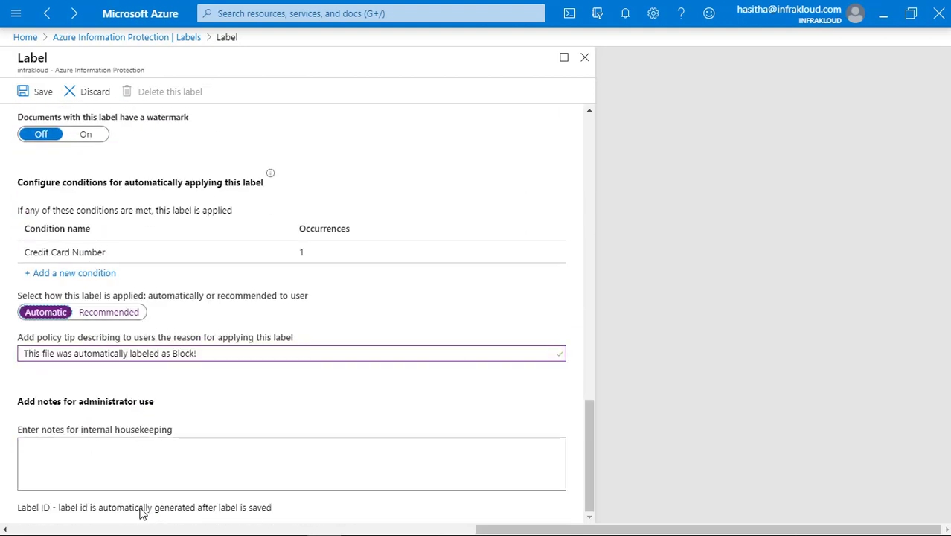
left_click(42, 94)
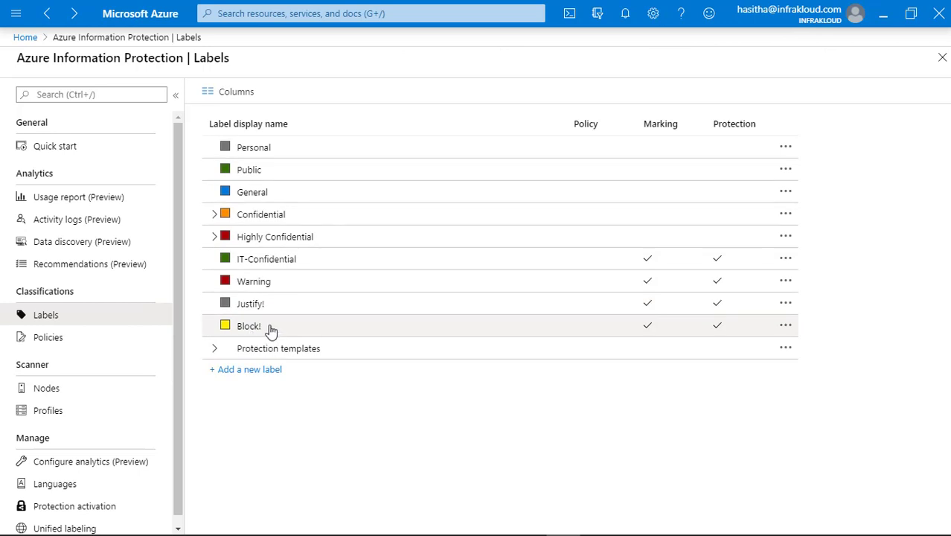
Step: Open the saved Block! label and copy its Label ID
left_click(271, 330)
scroll(234, 368, "down", 15)
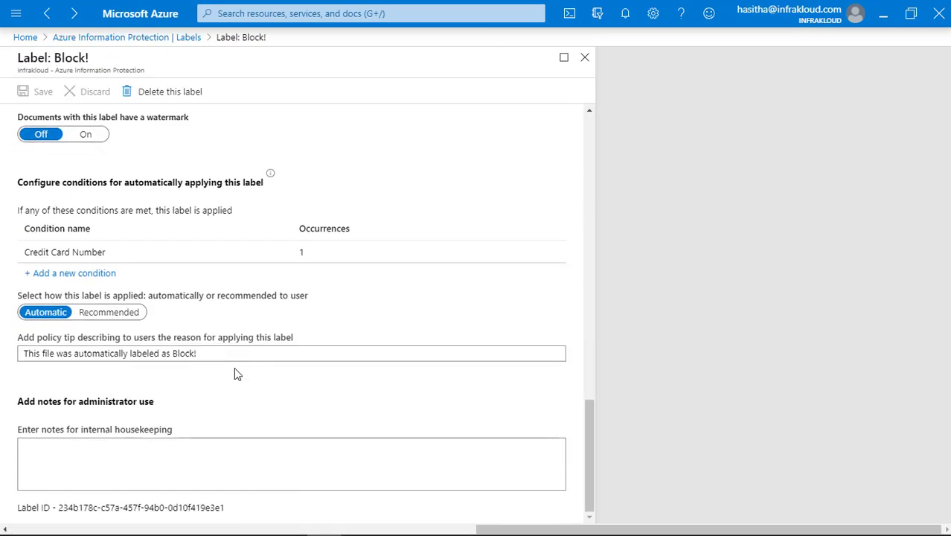
left_click_drag(59, 508, 215, 514)
key("ctrl+c")
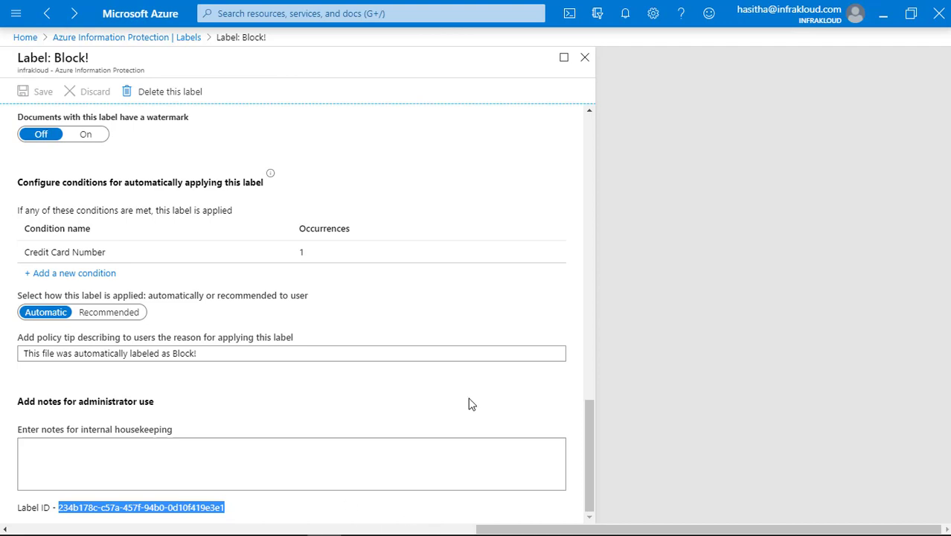
Step: Switch to Notepad, paste the copied Label ID under OutlookBlockUntrustedCollaborationLabel, and return to close the Block! label
mouse_move(288, 530)
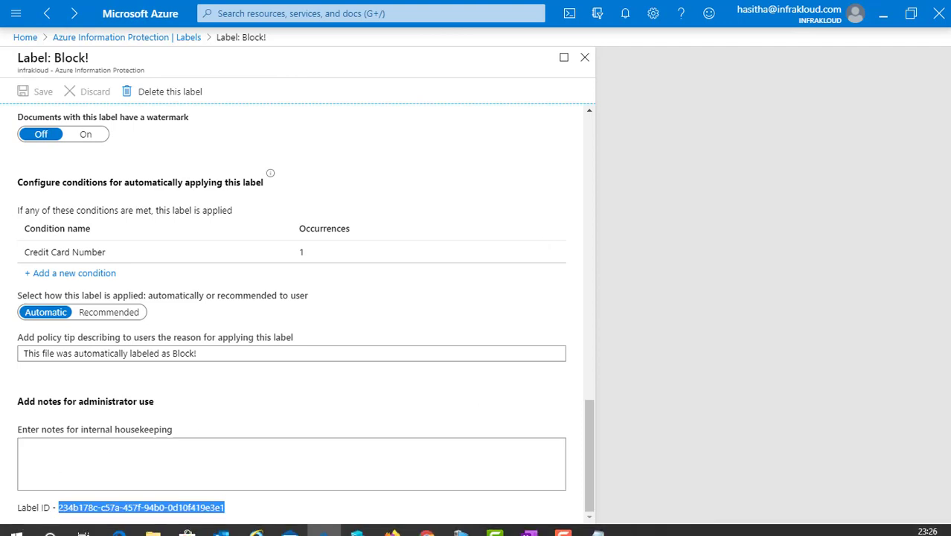
key("alt+Tab")
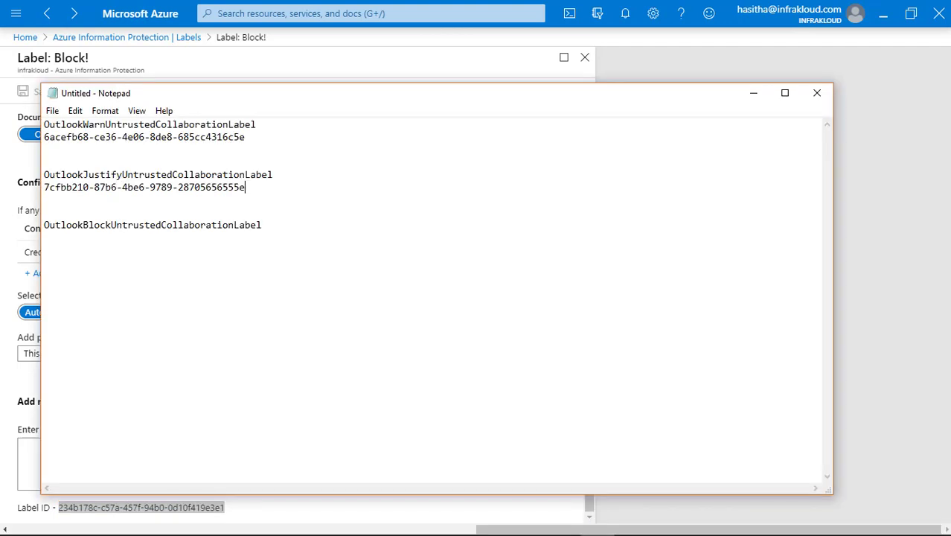
left_click(53, 240)
key("ctrl+v")
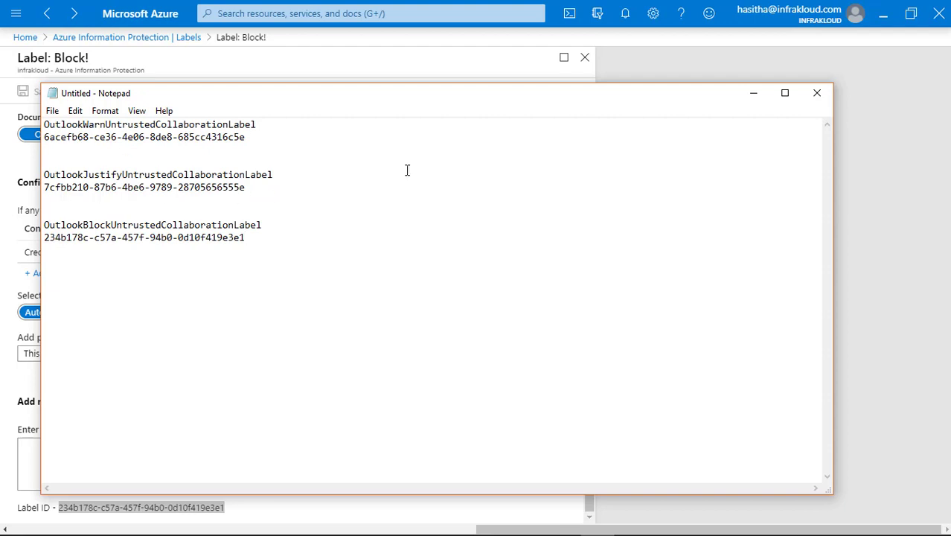
left_click(750, 96)
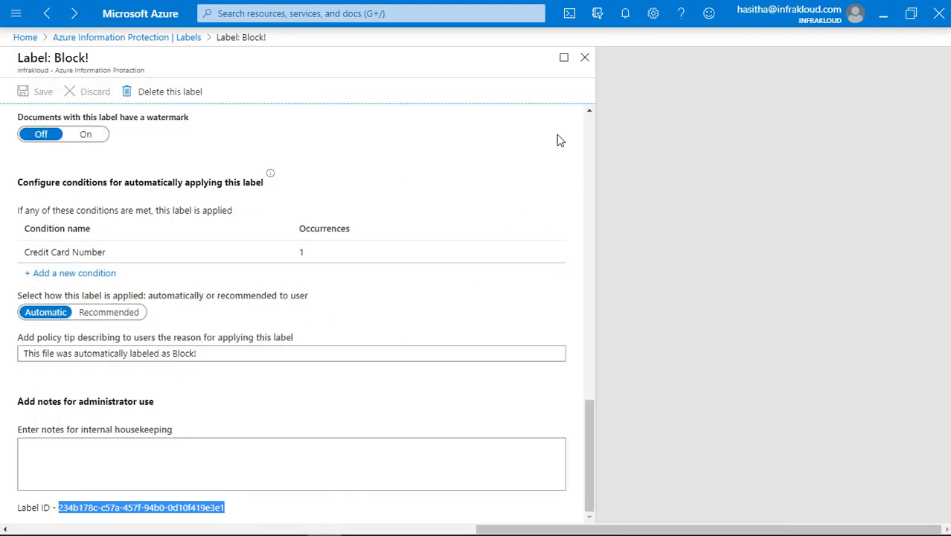
left_click(588, 67)
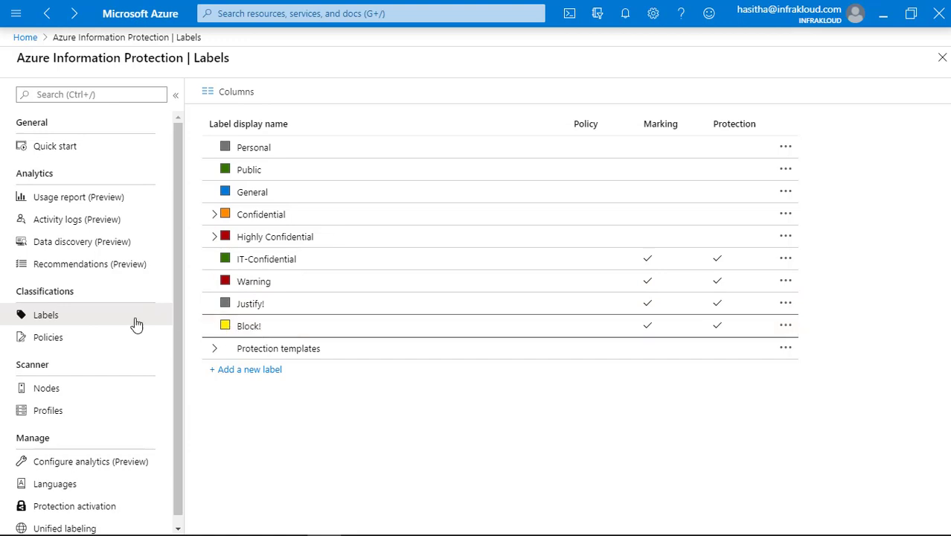
Step: Start a new Azure Information Protection policy named "Outlook-Data Share" with the description "Just for Outlook only"
left_click(52, 341)
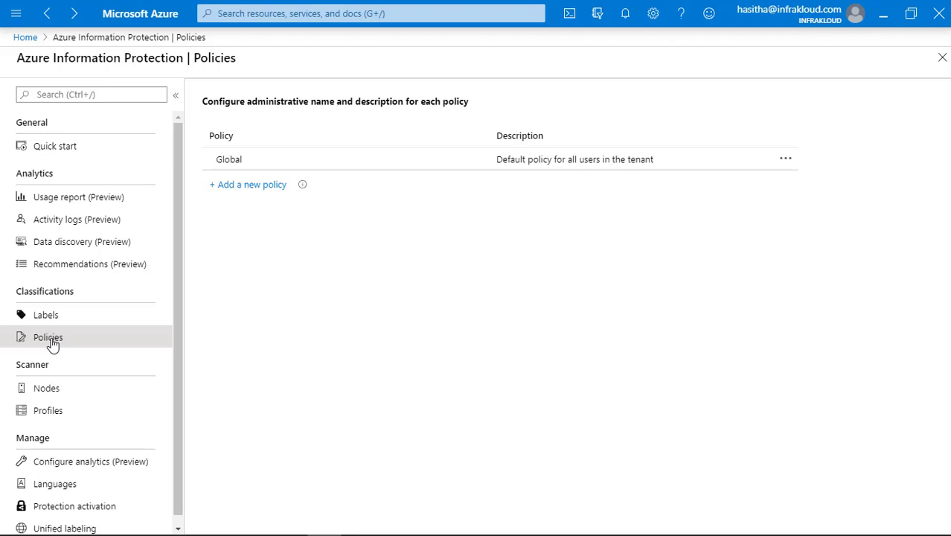
left_click(268, 186)
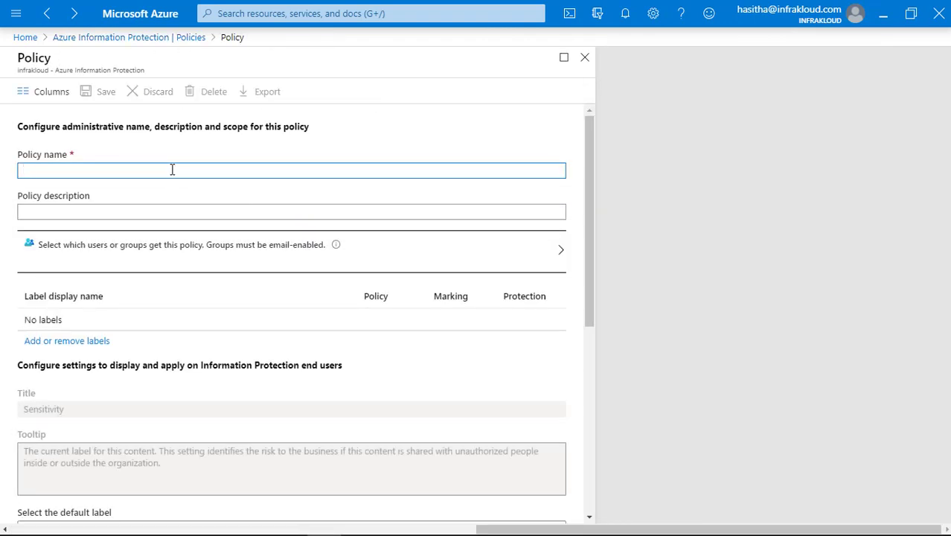
type("oU")
type("O")
type("utloo")
type("k-Data ")
type("Share")
left_click(73, 214)
type("Ju")
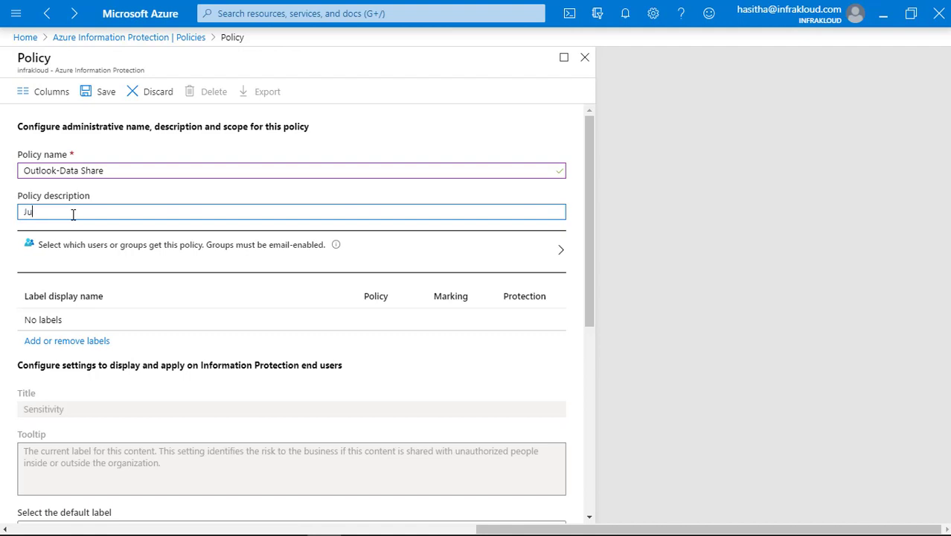
type("st for Outlook only")
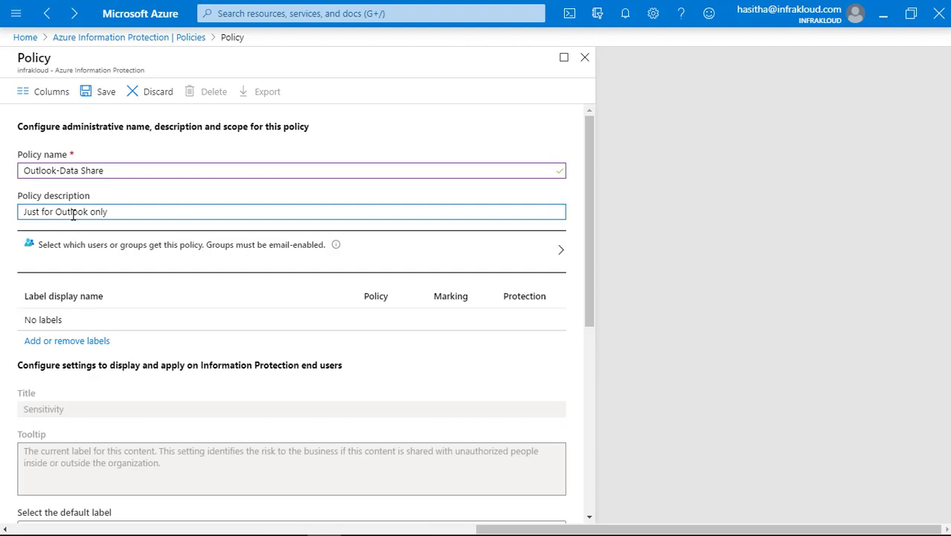
Step: Assign the policy to the administrator's own user account found in the directory
left_click(97, 255)
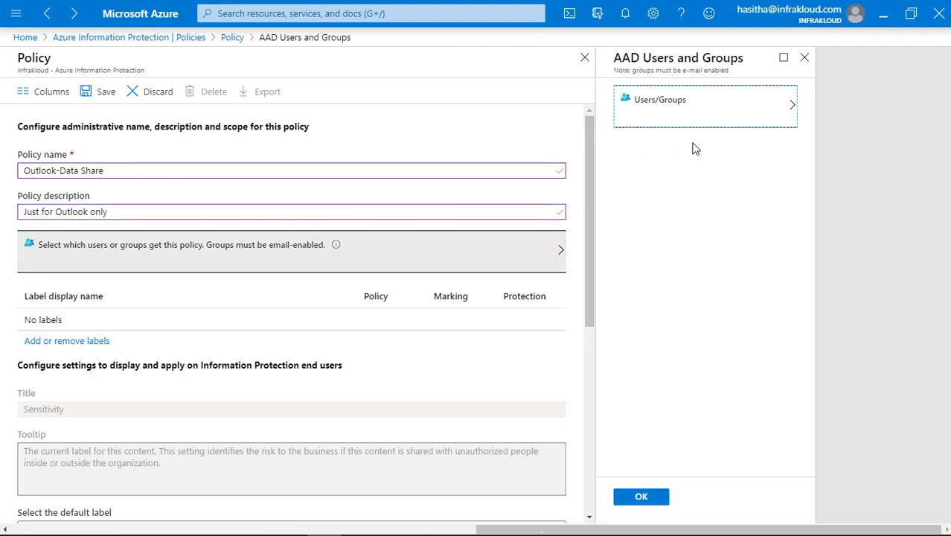
left_click(728, 117)
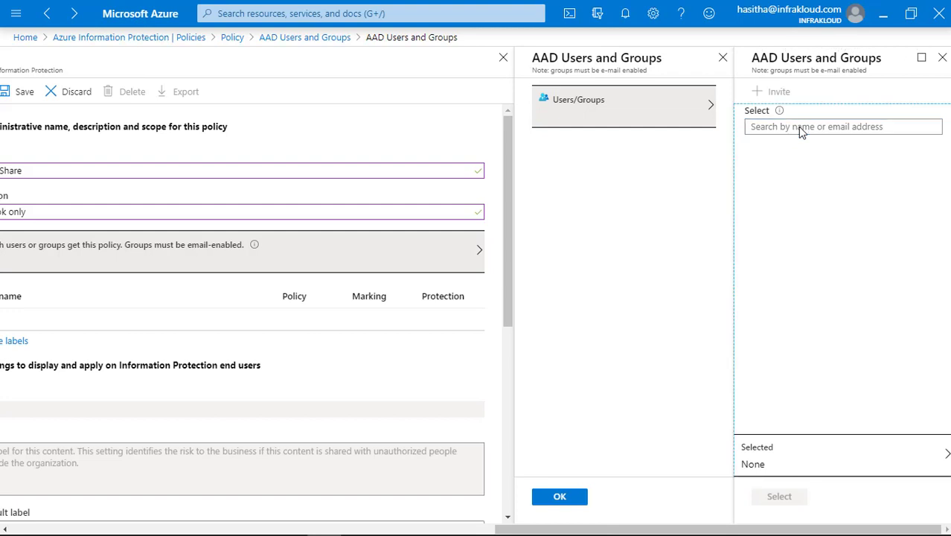
type("hasitha")
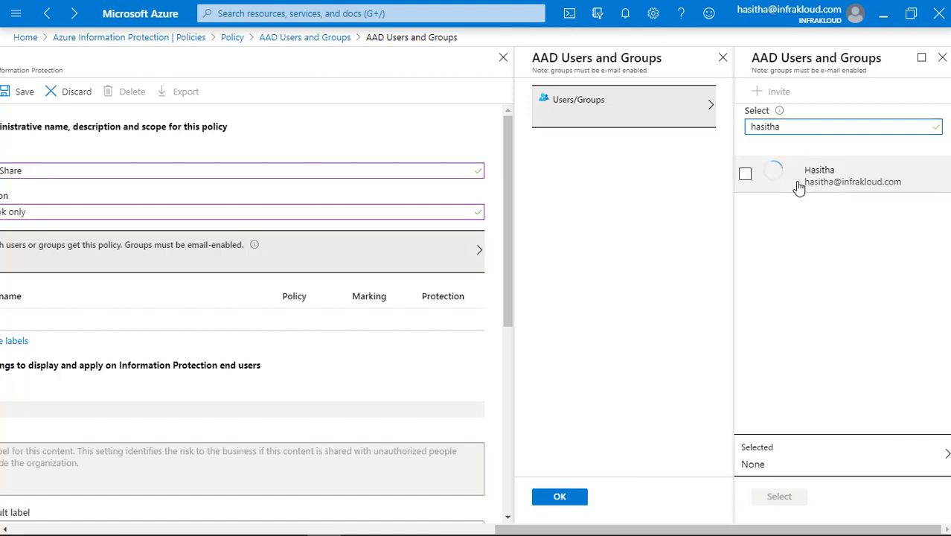
left_click(823, 183)
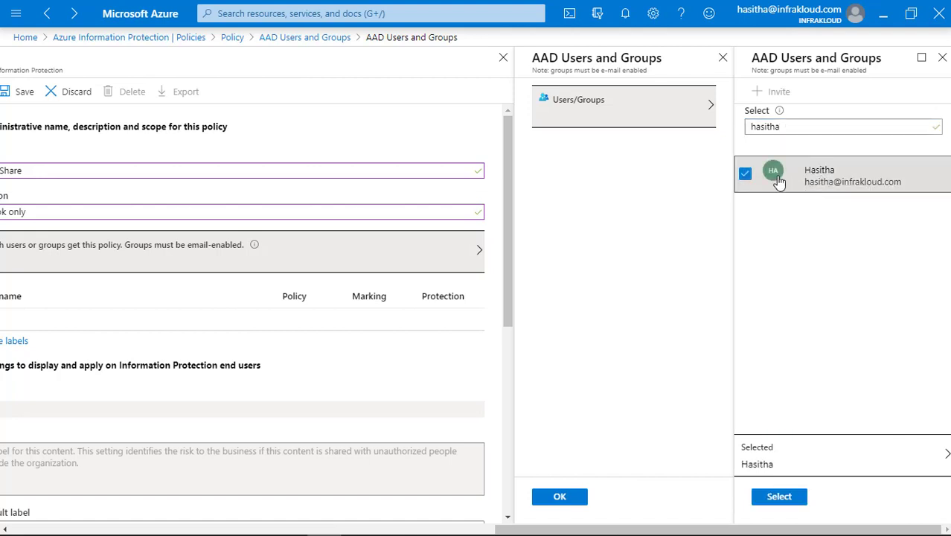
left_click(792, 503)
left_click(655, 497)
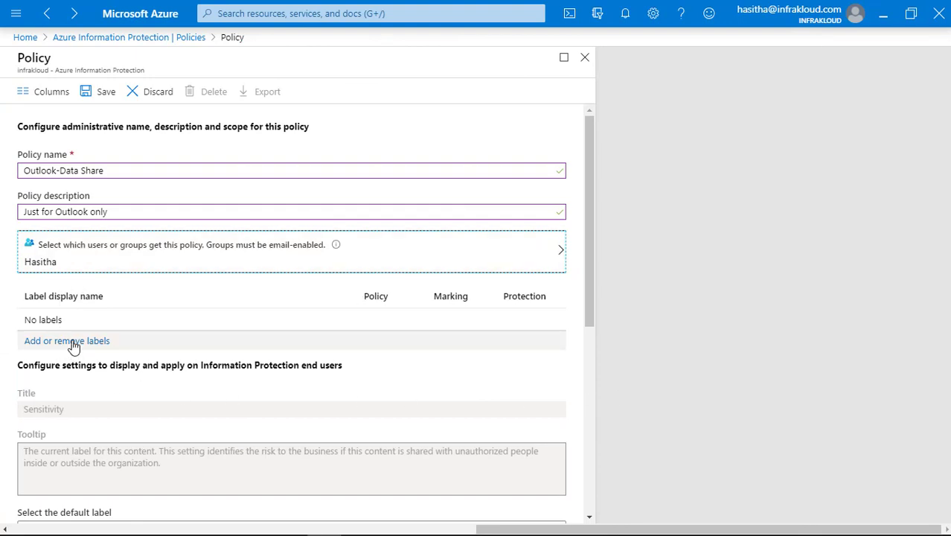
Step: Add the Personal, Warning, Justify! and Block! labels to the policy
scroll(74, 348, "down", 1)
left_click(68, 273)
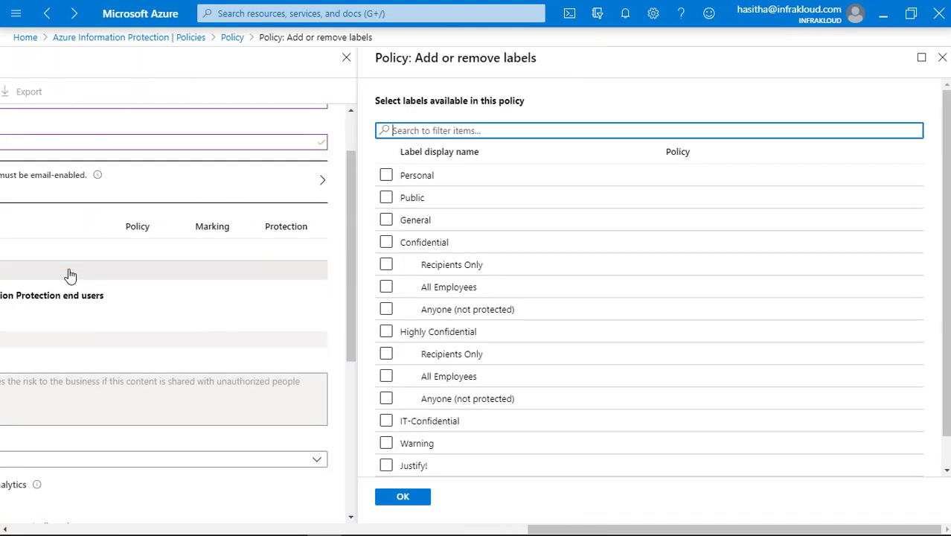
left_click(386, 177)
scroll(399, 398, "down", 1)
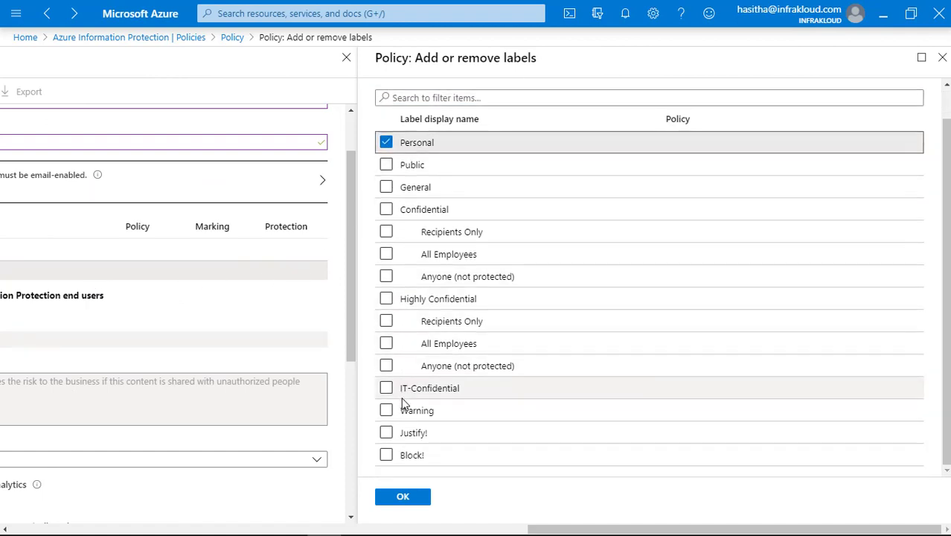
left_click(385, 410)
left_click(385, 432)
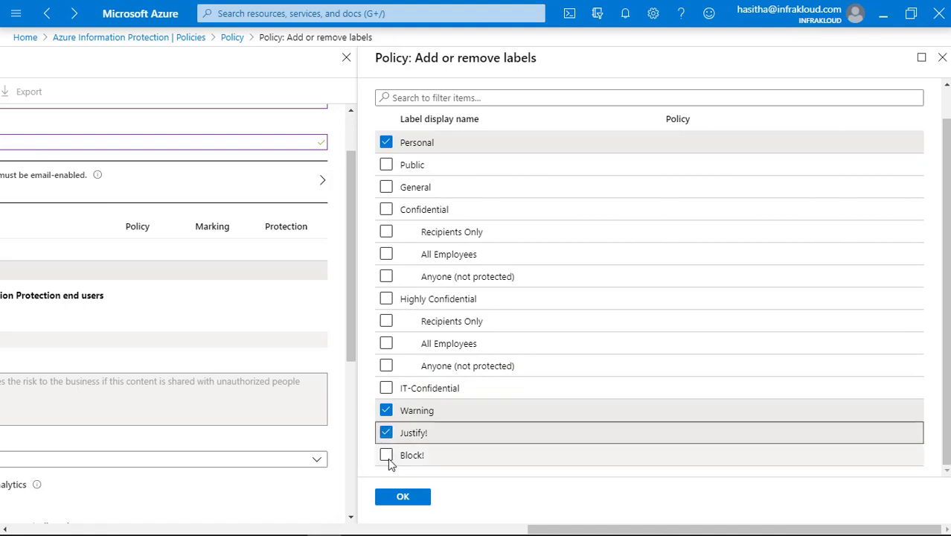
left_click(386, 455)
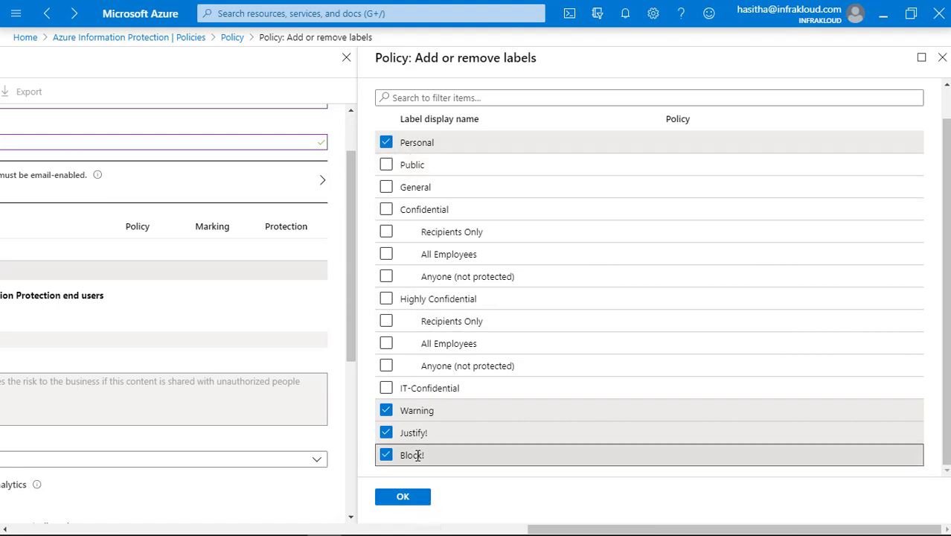
left_click(414, 501)
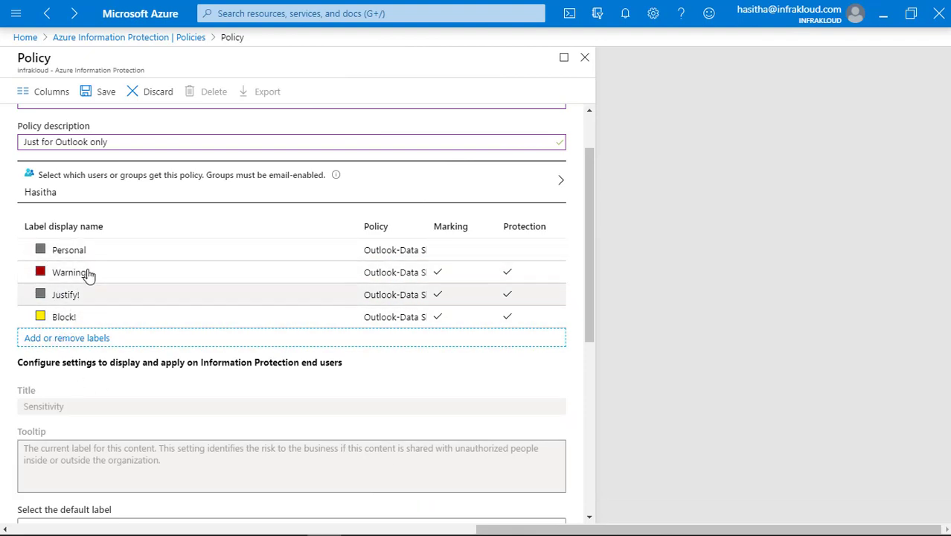
Step: Set the policy's default label to Personal and require all documents and emails to have a label
scroll(96, 237, "down", 3)
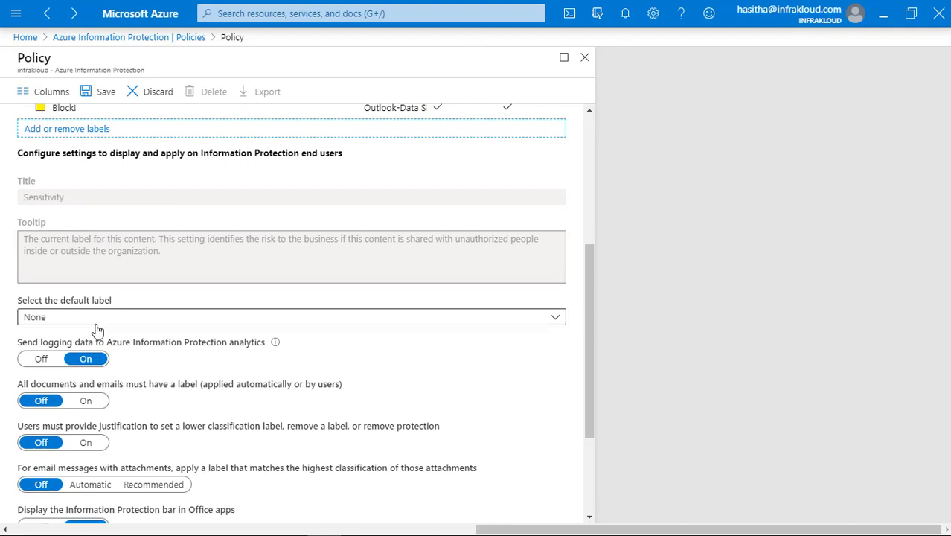
left_click(110, 321)
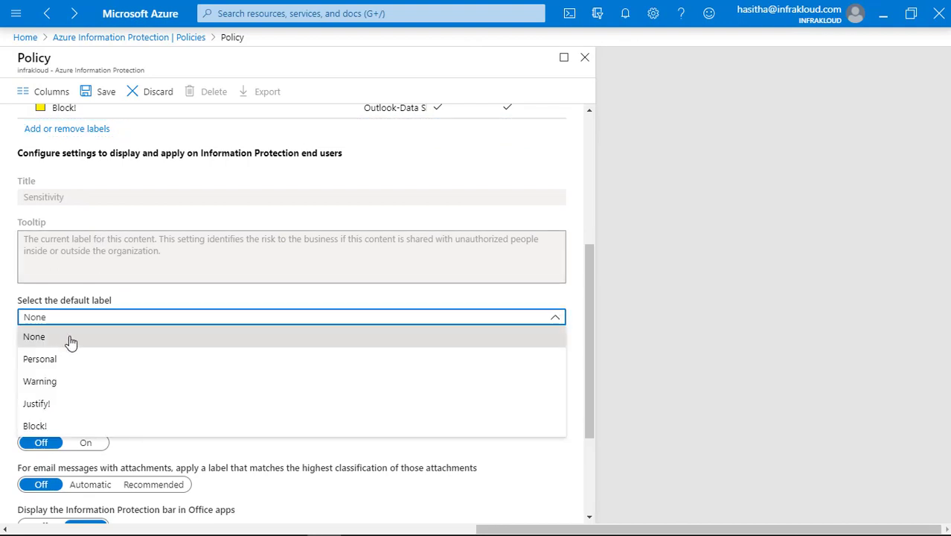
left_click(50, 360)
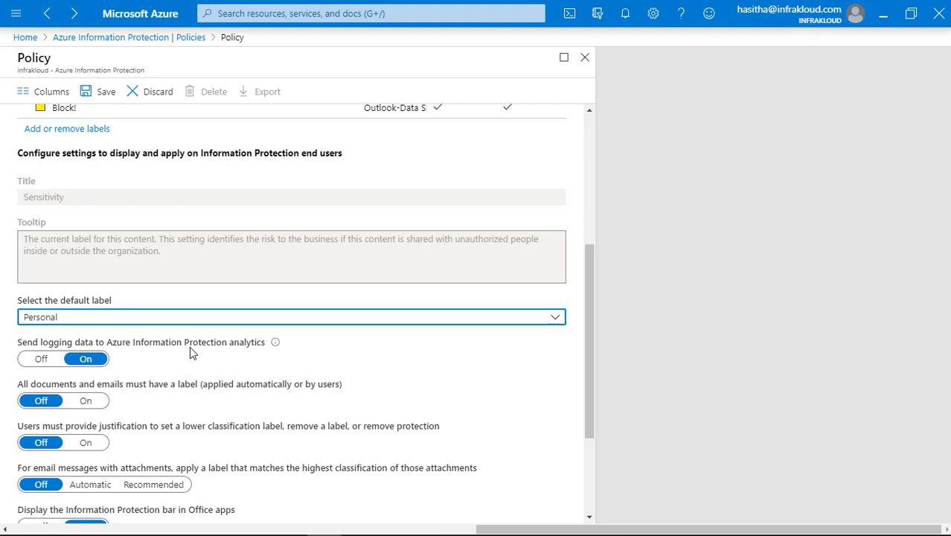
left_click(86, 400)
Step: Require justification for lowering or removing labels, and set label matching for email attachments to Automatic
scroll(88, 403, "down", 2)
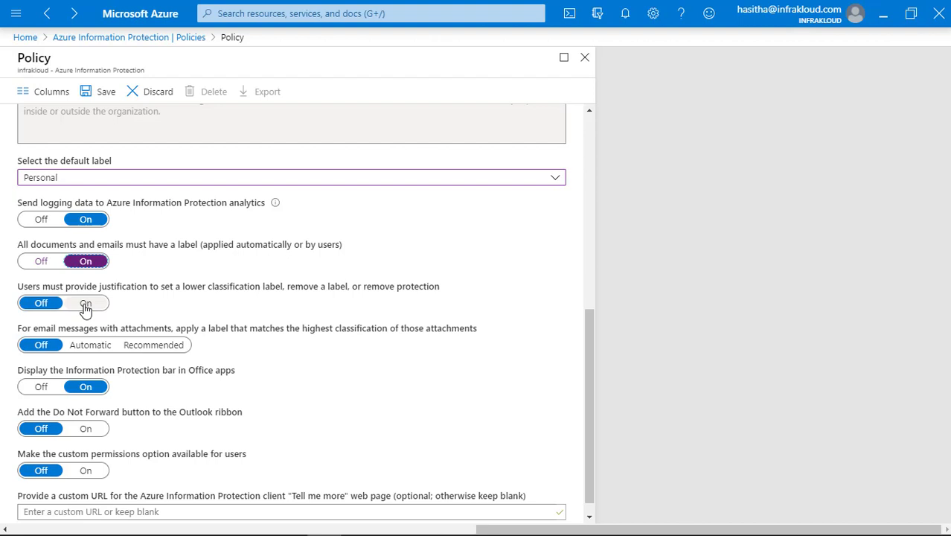
left_click(86, 304)
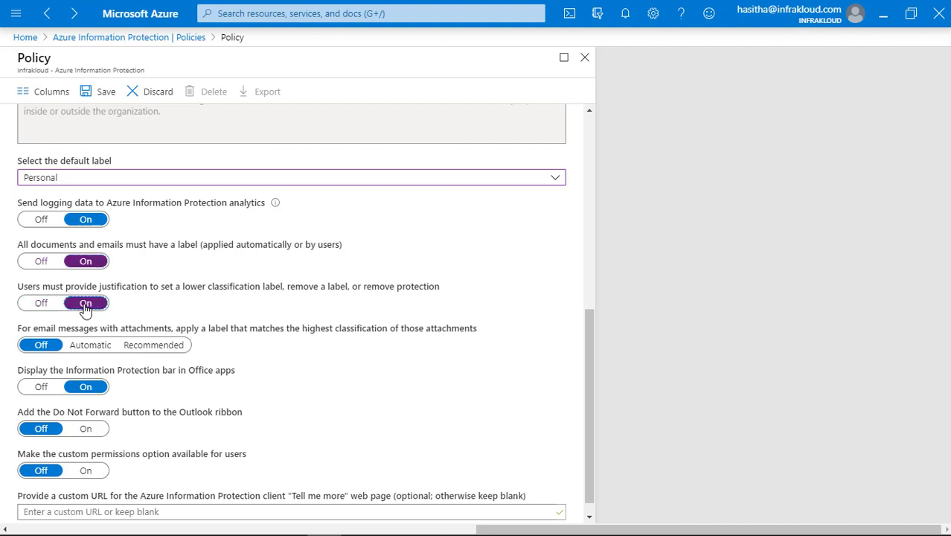
left_click(90, 350)
Step: Turn on the Do Not Forward button for the Outlook ribbon and the custom permissions option for users
scroll(269, 384, "down", 1)
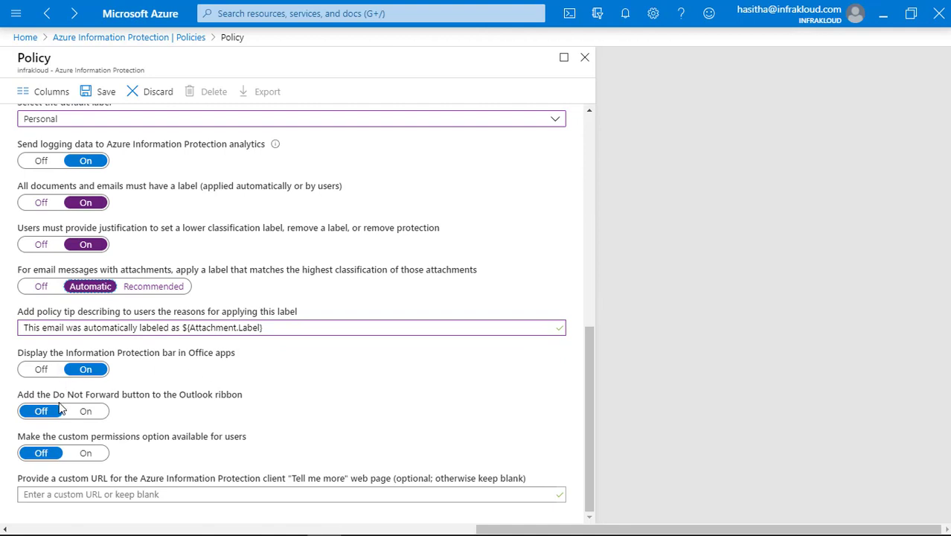
left_click(87, 411)
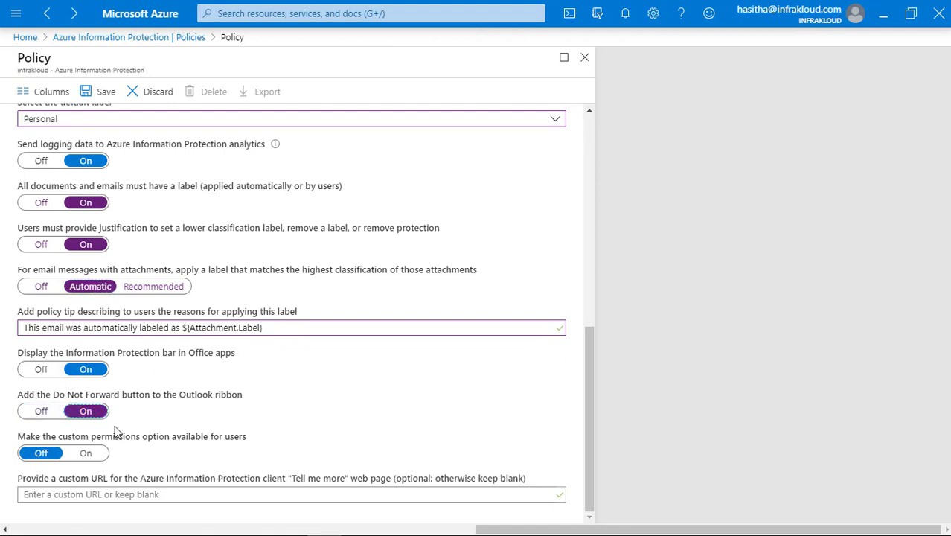
left_click(89, 454)
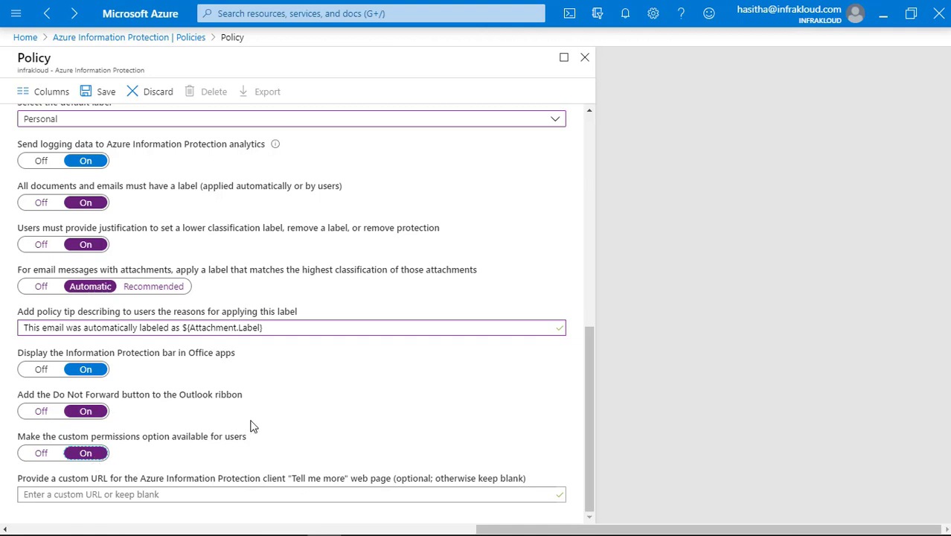
Step: Review the configured policy settings and labels, save the policy and close it
scroll(378, 323, "up", 2)
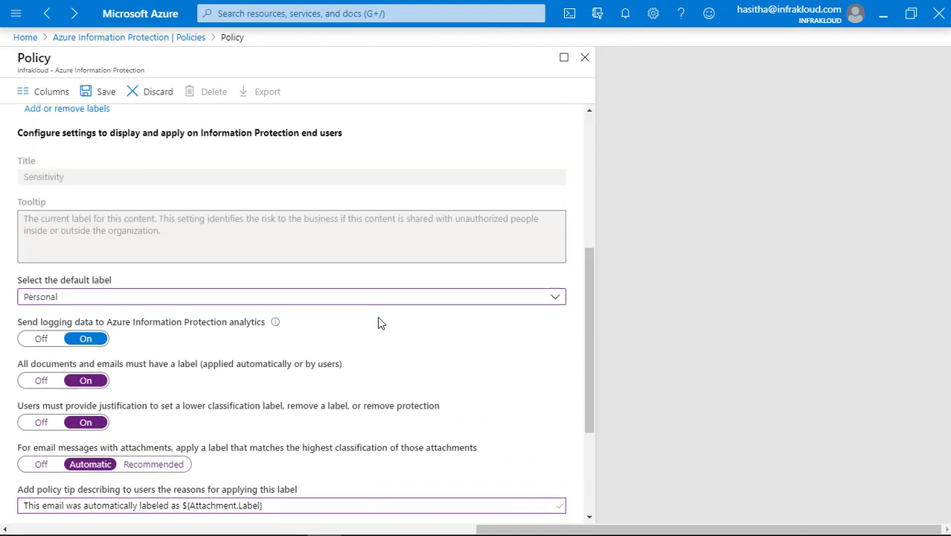
scroll(378, 322, "up", 3)
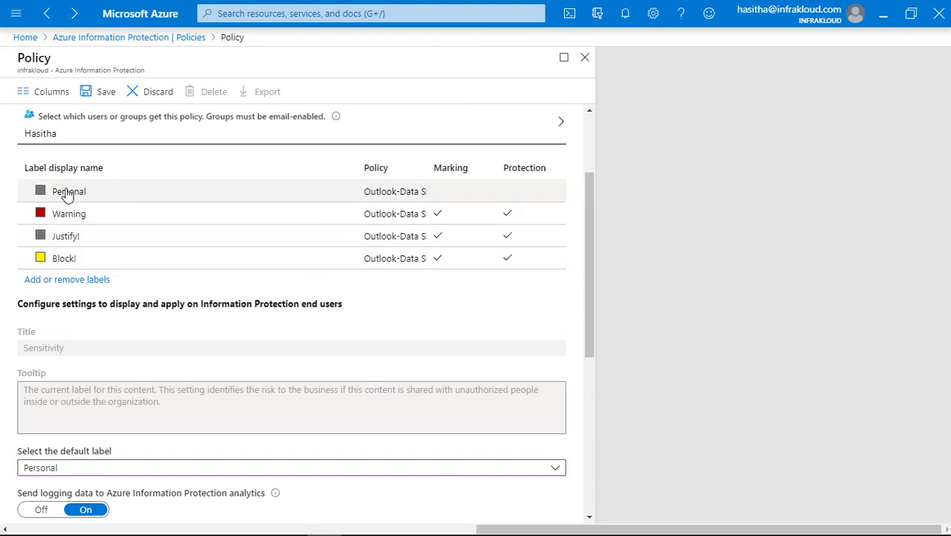
left_click(99, 100)
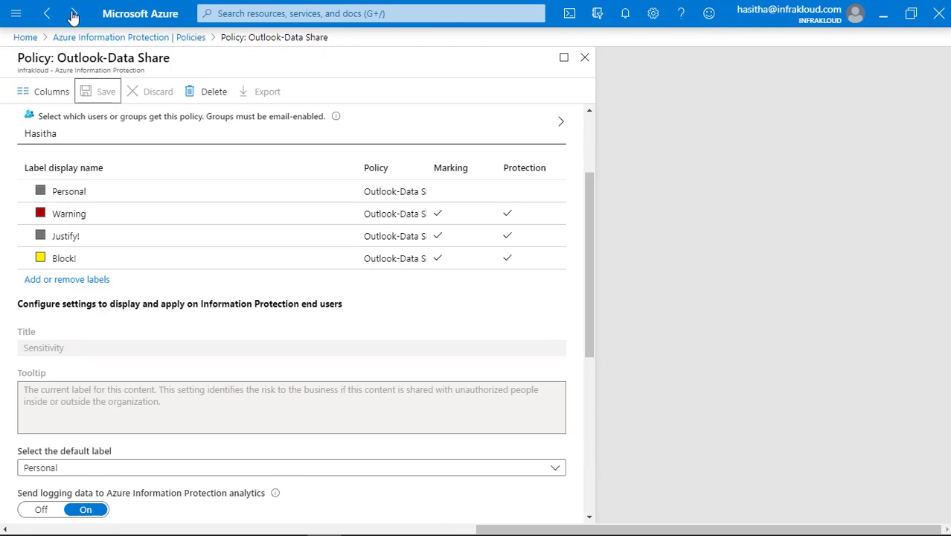
left_click(585, 57)
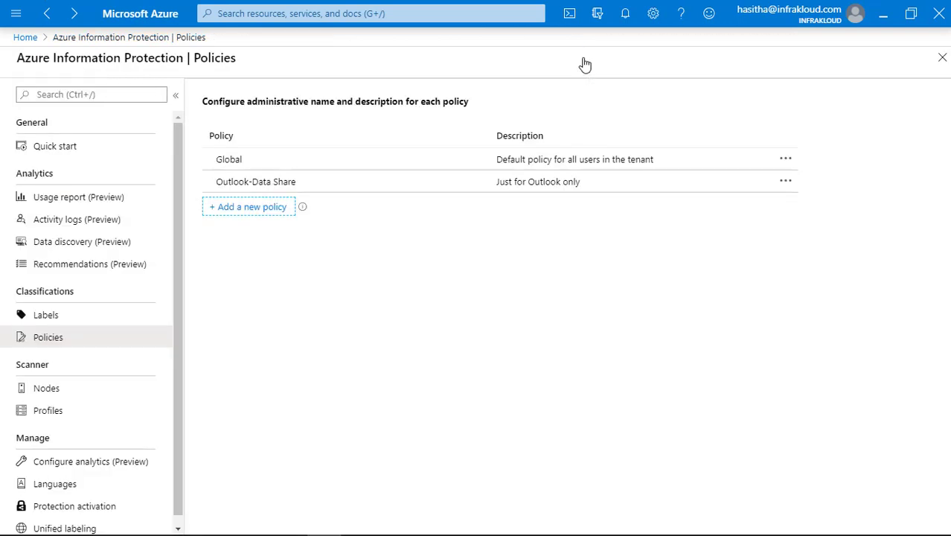
Step: Check the name, assigned user and labels of the saved Outlook-Data Share policy, and open its advanced settings
left_click(289, 186)
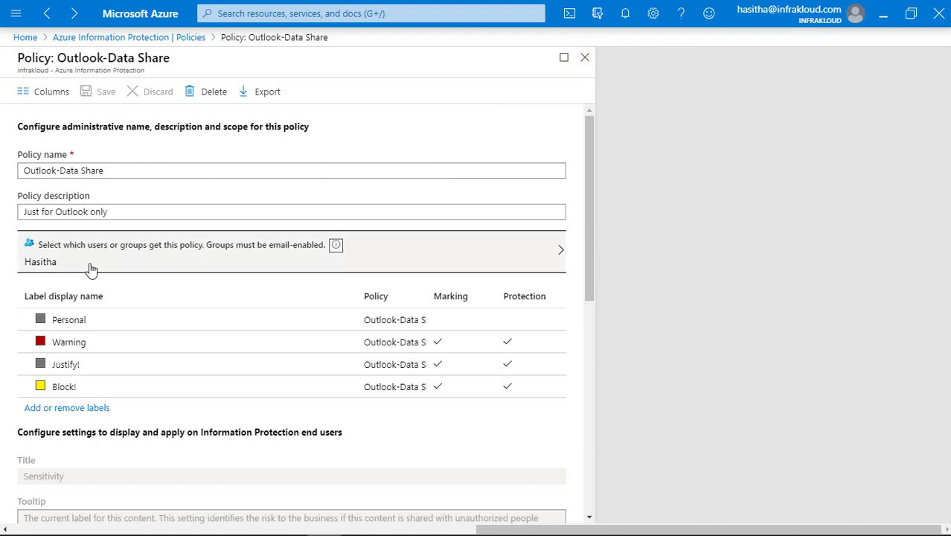
left_click(584, 59)
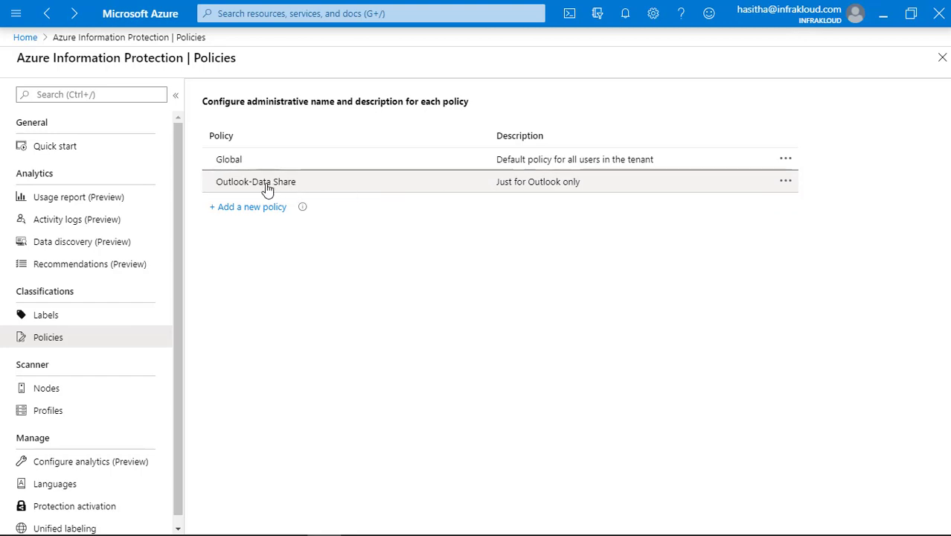
left_click(791, 185)
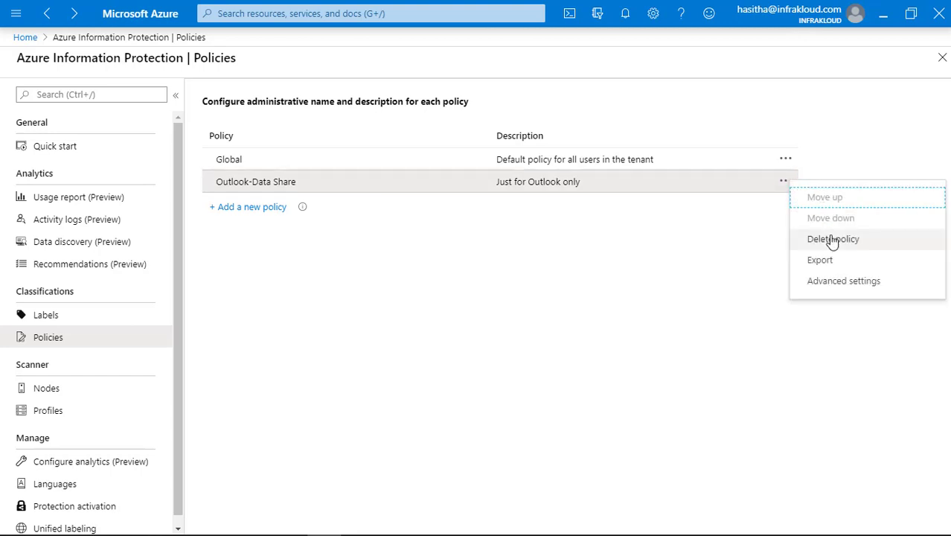
left_click(837, 283)
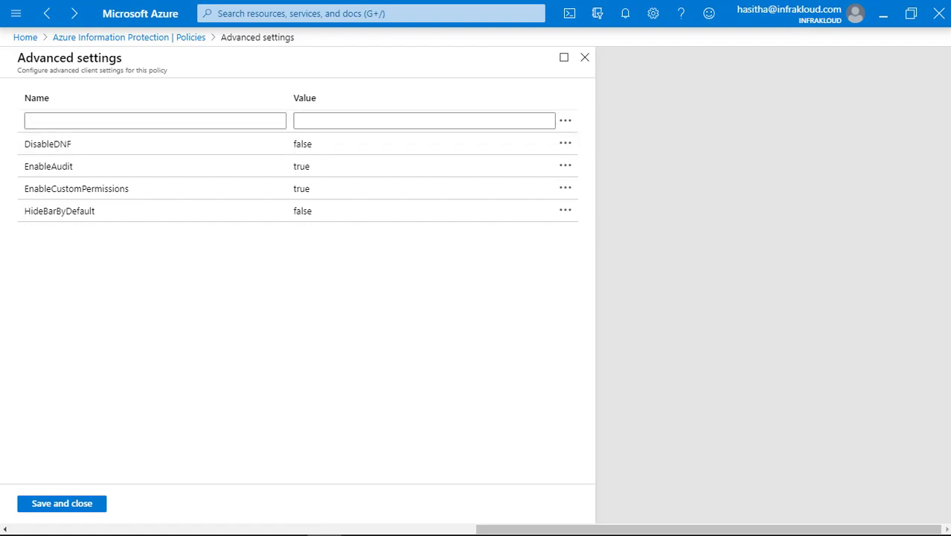
Step: Copy OutlookWarnUntrustedCollaborationLabel from the Notepad notes and enter it as the name of a new advanced setting
key("alt+Tab")
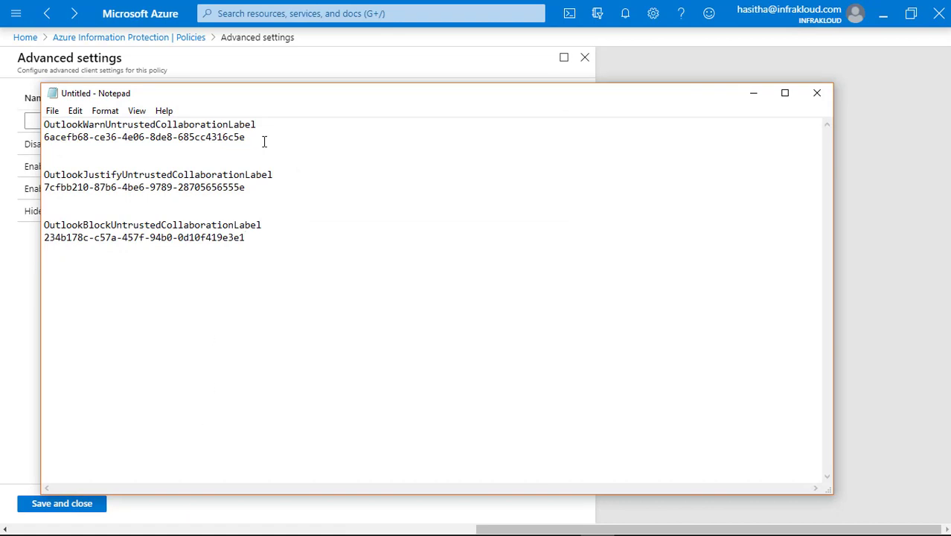
left_click(45, 137)
left_click_drag(33, 131, 32, 122)
key("ctrl+c")
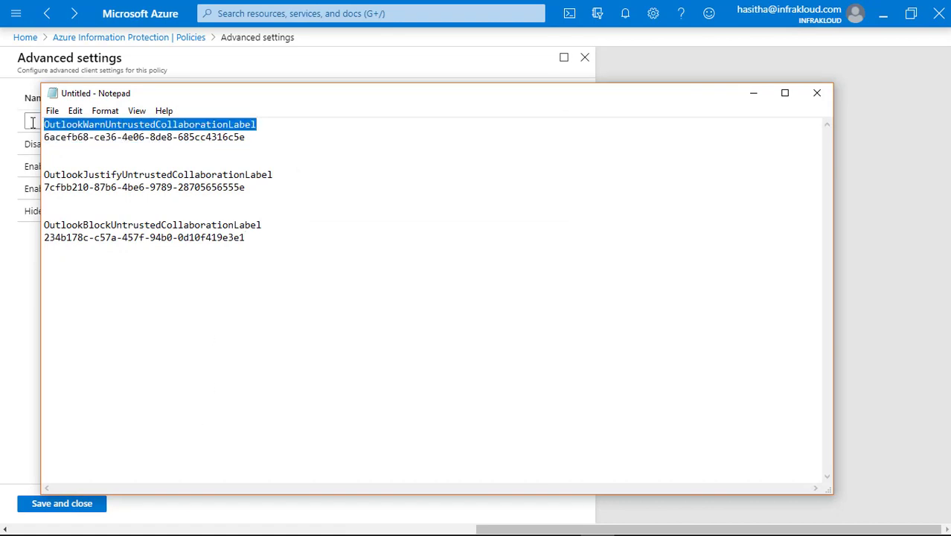
left_click_drag(387, 99, 413, 246)
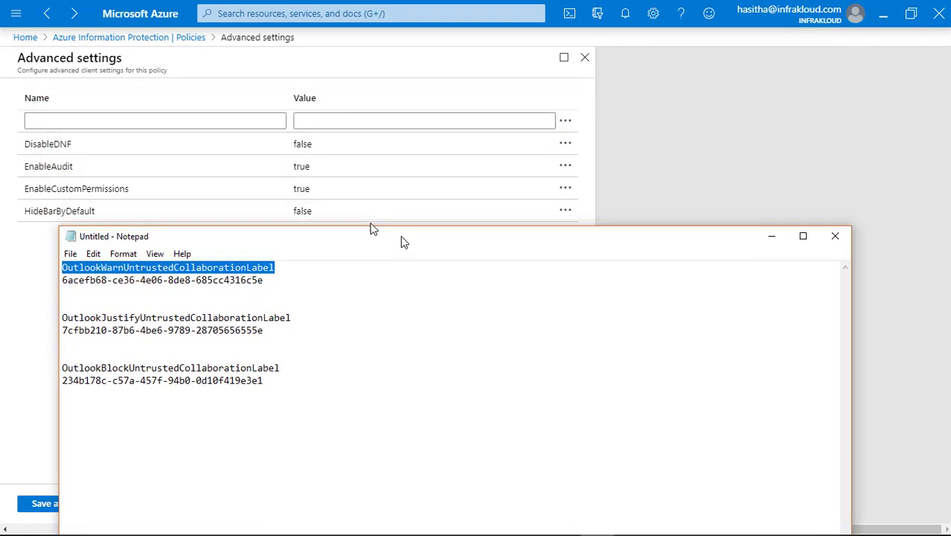
left_click(82, 119)
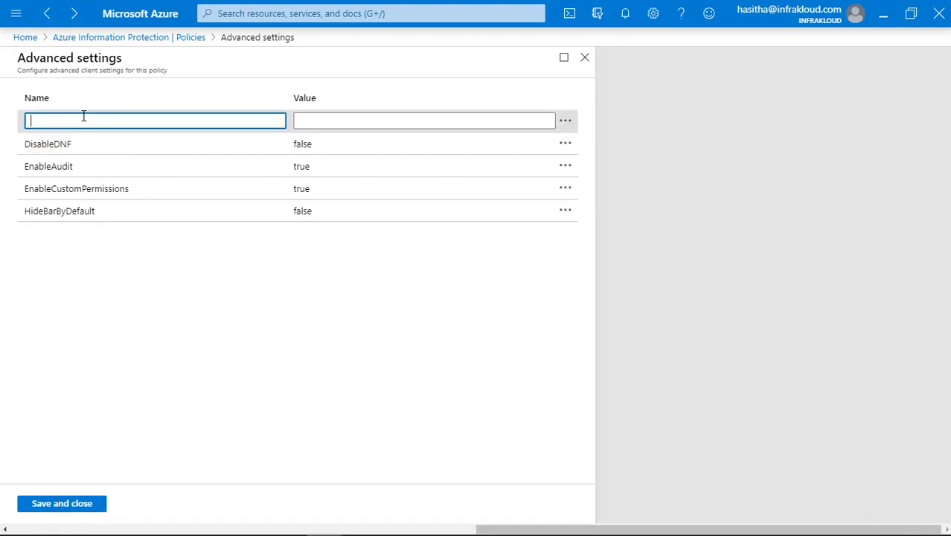
key("ctrl+v")
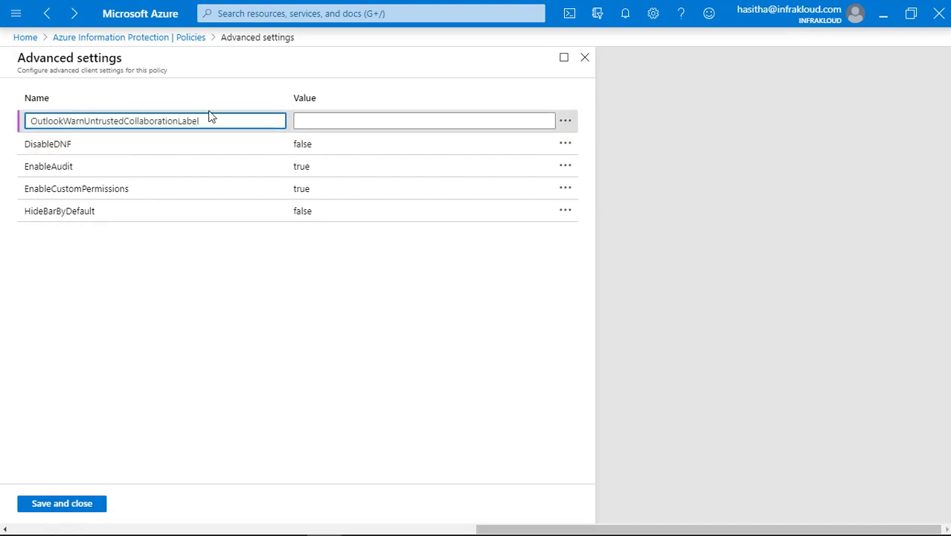
Step: Set the OutlookWarnUntrustedCollaborationLabel value to the label ID 6acefb68-ce36-4e06-8de8-685cc4316c5e copied from the Notepad notes
left_click(325, 120)
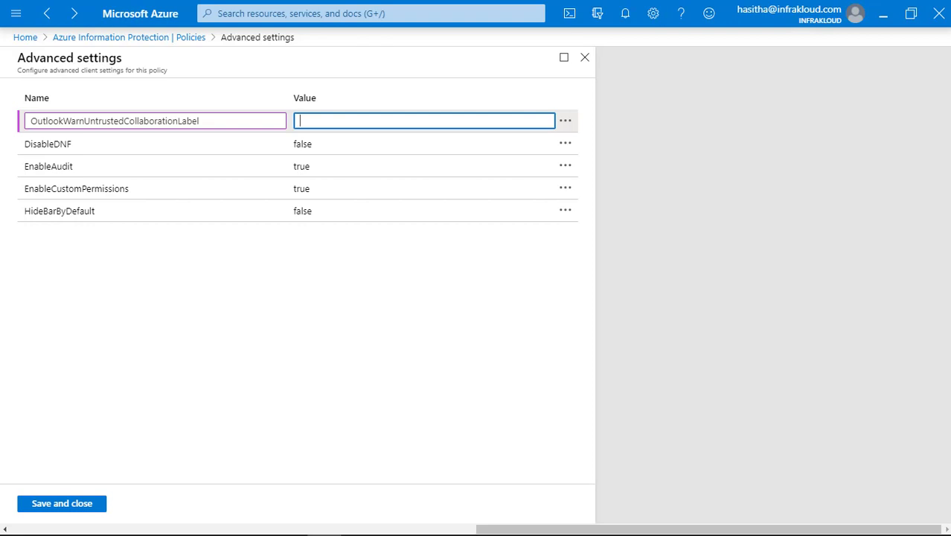
key("alt+Tab")
left_click_drag(266, 280, 46, 285)
key("ctrl+c")
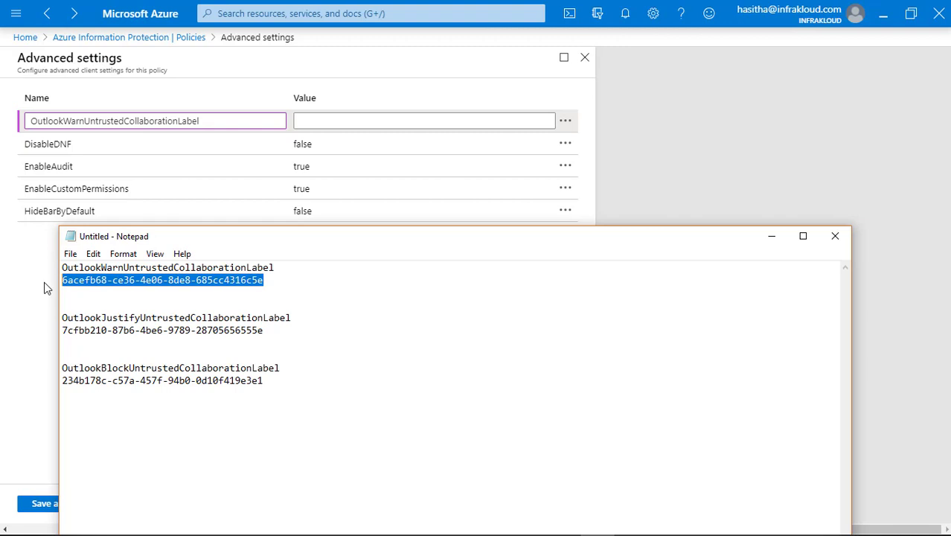
left_click(342, 122)
key("ctrl+v")
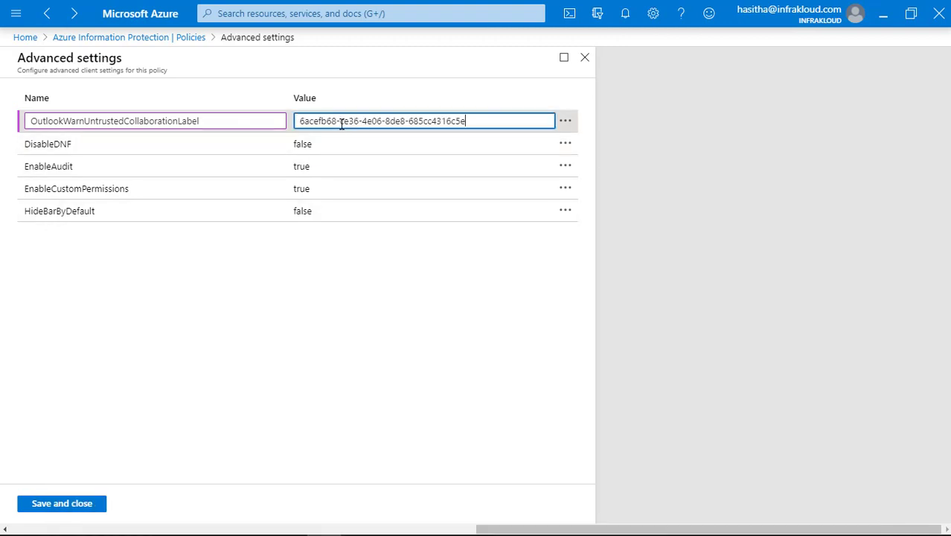
left_click(278, 314)
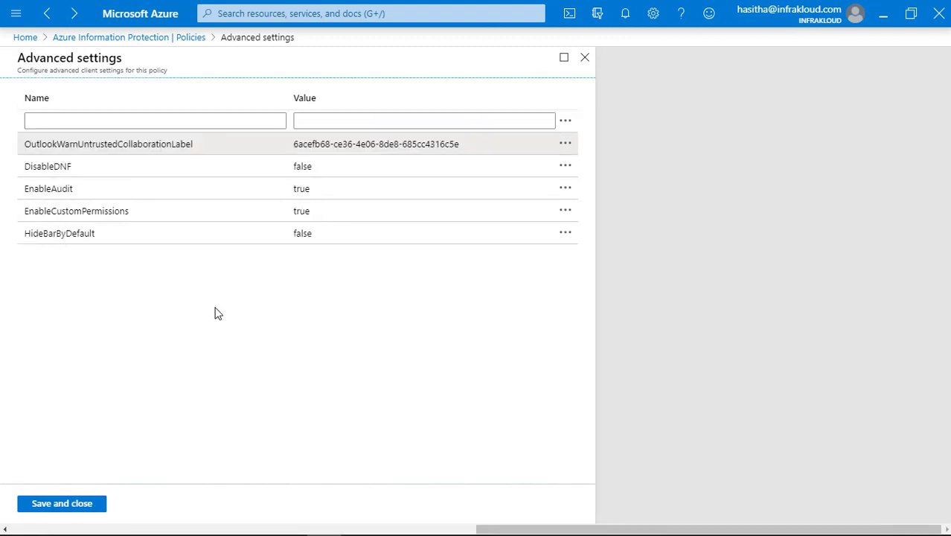
Step: Copy OutlookJustifyUntrustedCollaborationLabel from the Notepad notes as the name of the next advanced setting
left_click(121, 120)
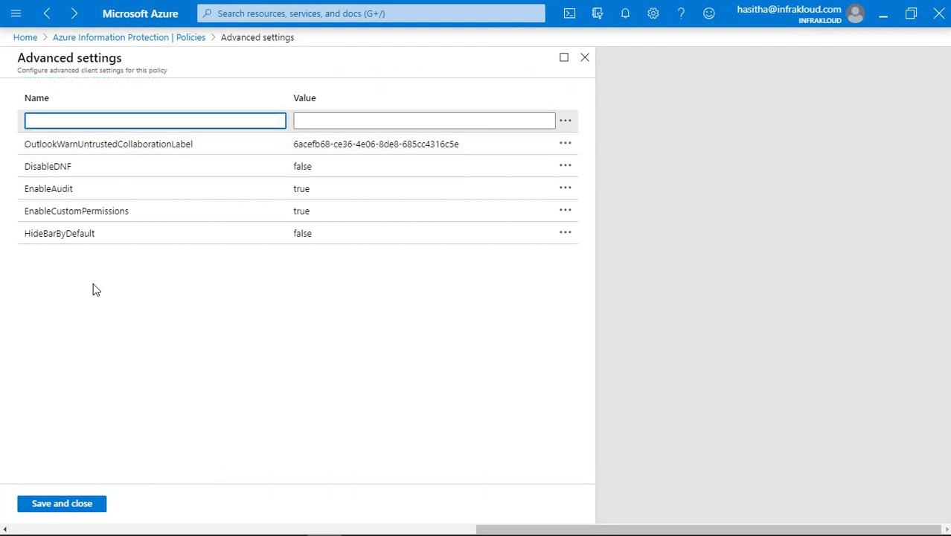
key("alt+Tab")
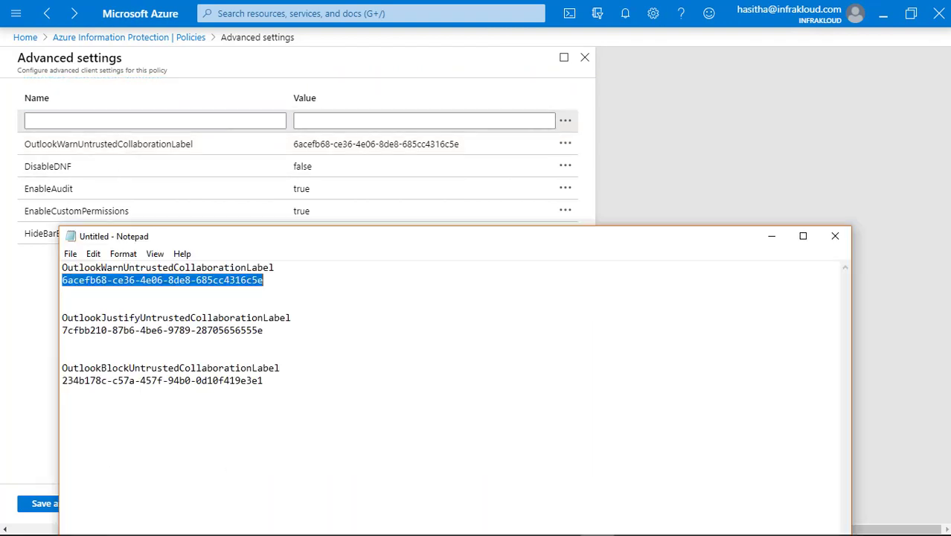
left_click_drag(291, 317, 54, 318)
key("ctrl+c")
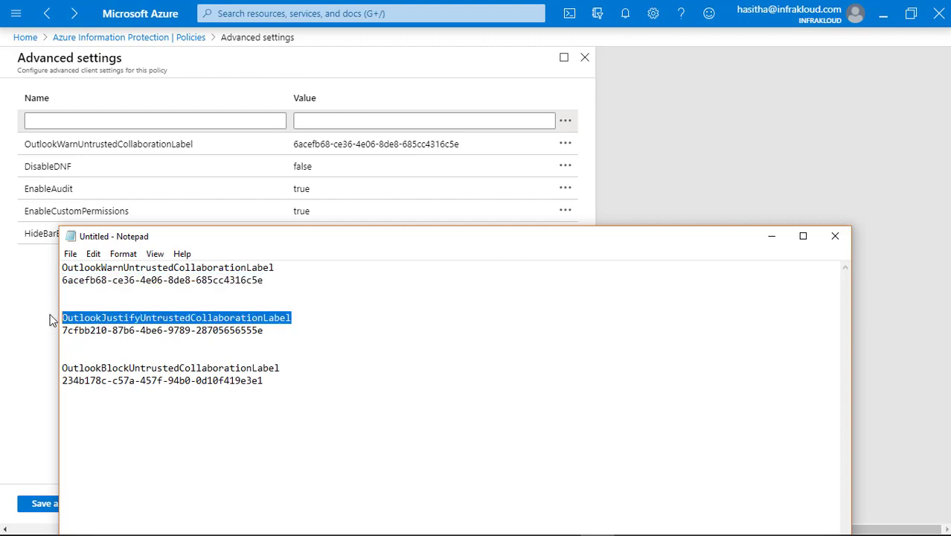
left_click(131, 120)
key("ctrl+v")
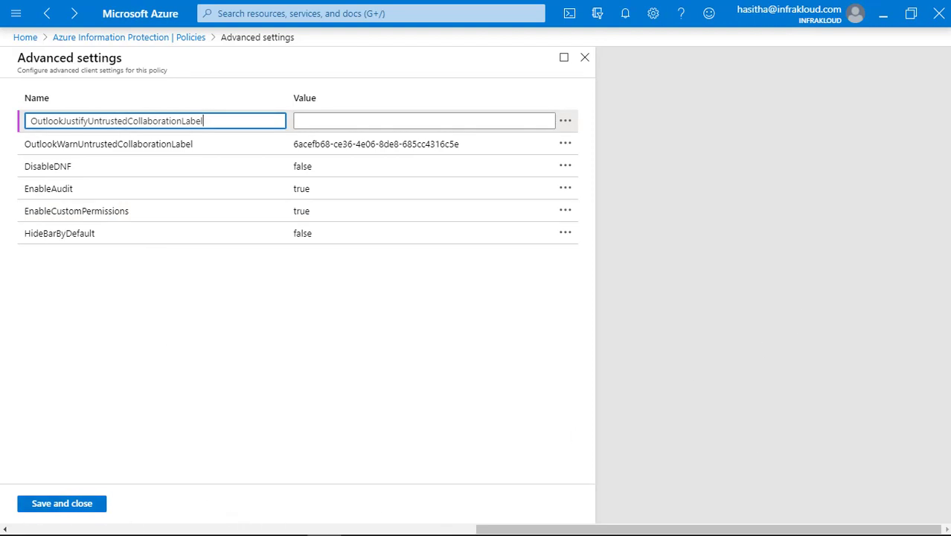
key("alt+Tab")
left_click_drag(264, 335, 44, 335)
key("ctrl+c")
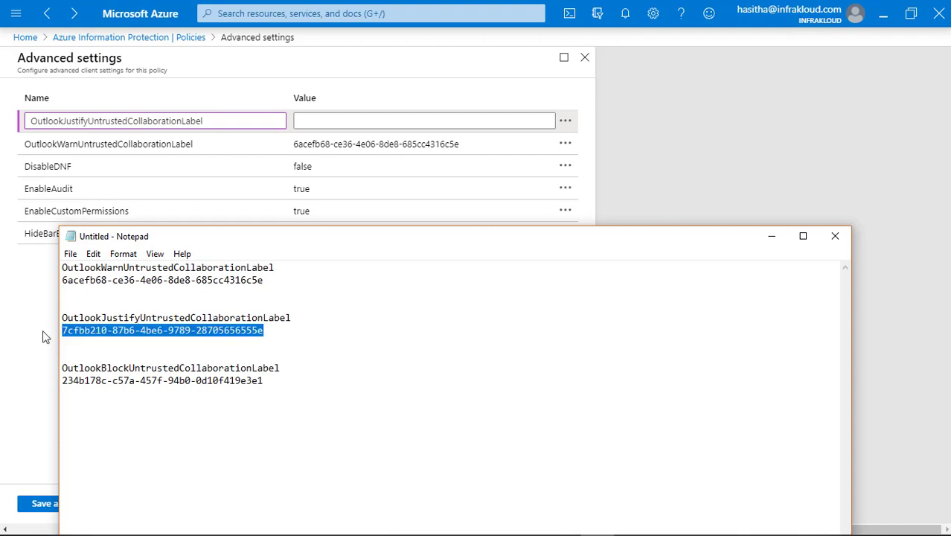
left_click(336, 122)
key("ctrl+v")
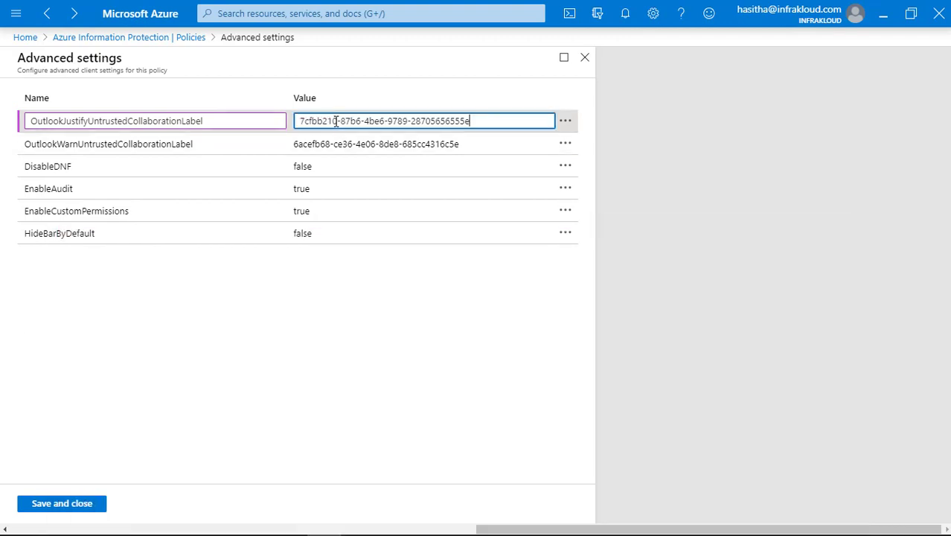
left_click(225, 315)
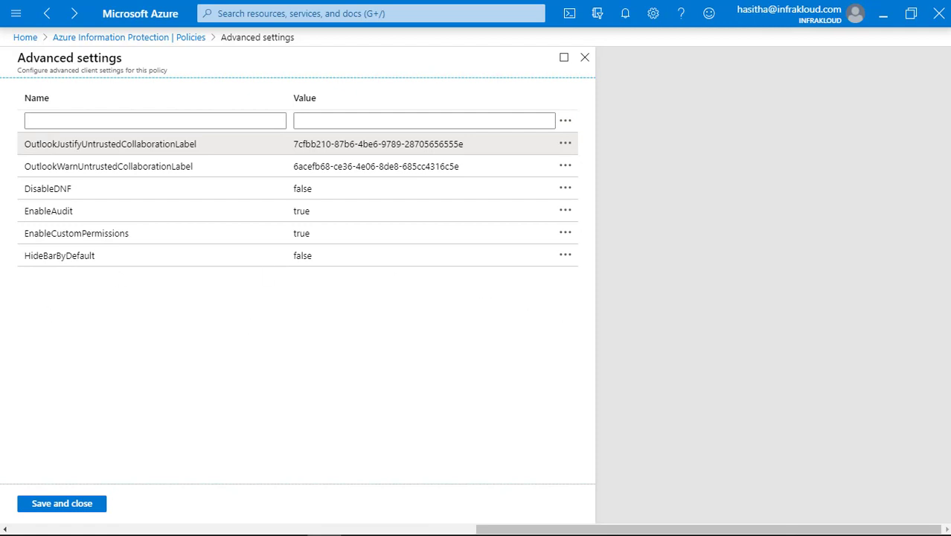
Step: Copy OutlookBlockUntrustedCollaborationLabel from the Notepad notes as the name of a third new advanced setting
key("alt+Tab")
left_click_drag(296, 368, 11, 369)
key("ctrl+c")
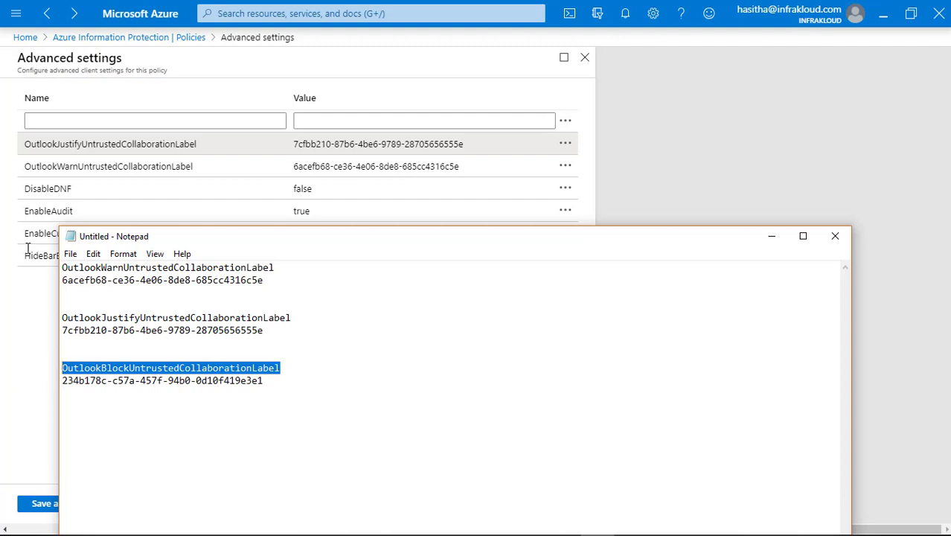
left_click(96, 120)
key("ctrl+v")
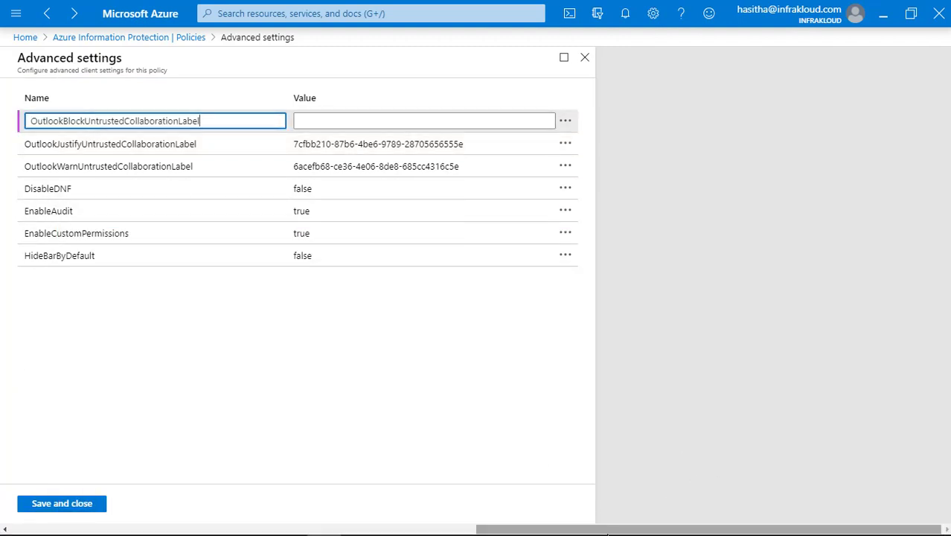
Step: Set the OutlookBlockUntrustedCollaborationLabel value to the label ID 234b178c-c57a-457f-94b0-0d10f419e3e1 from the Notepad notes
left_click(601, 525)
left_click_drag(312, 379, 48, 383)
key("ctrl+c")
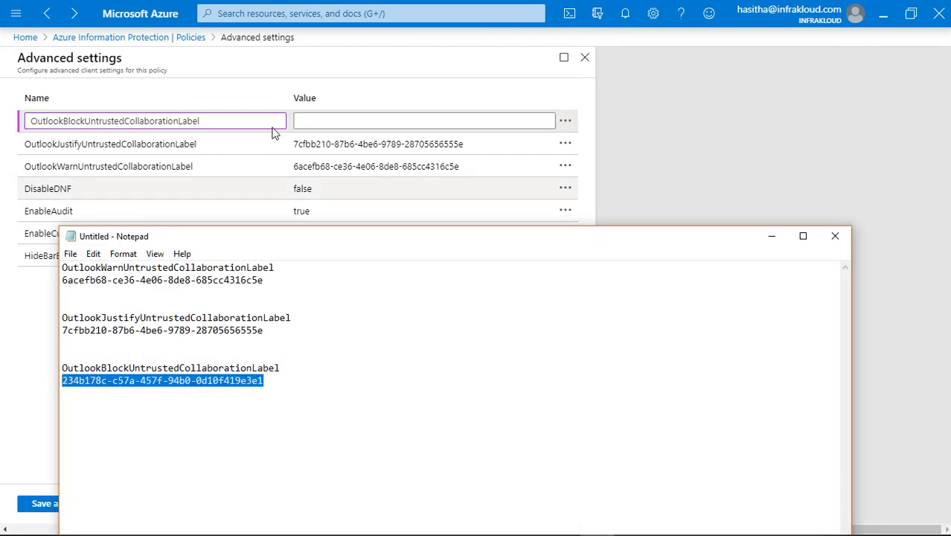
left_click(325, 121)
key("ctrl+v")
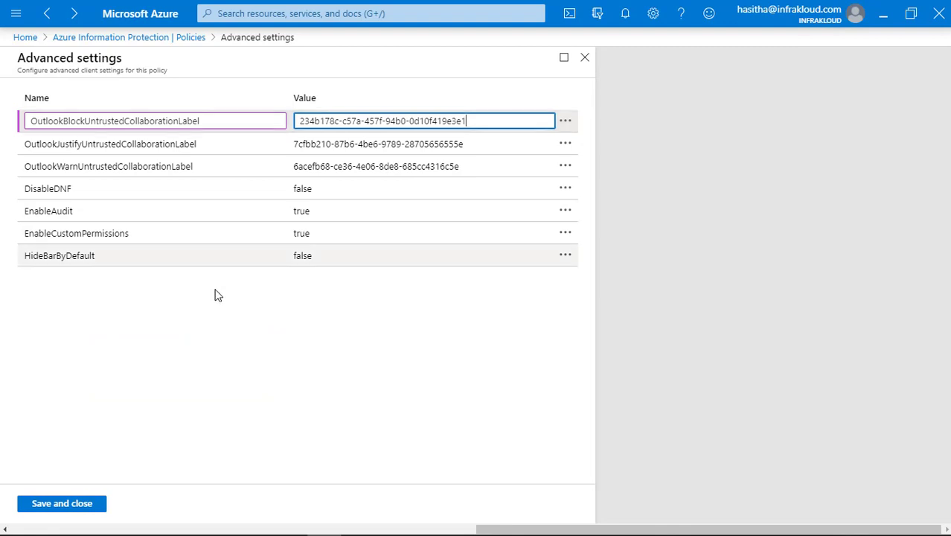
left_click(145, 406)
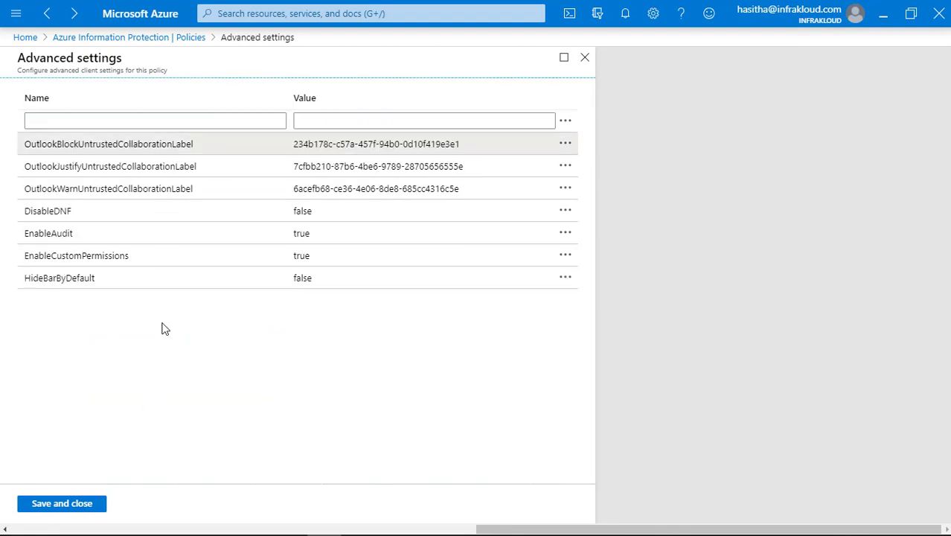
Step: Save the advanced settings and reopen them for the Outlook-Data Share policy to check the Warn, Justify and Block entries
left_click(61, 504)
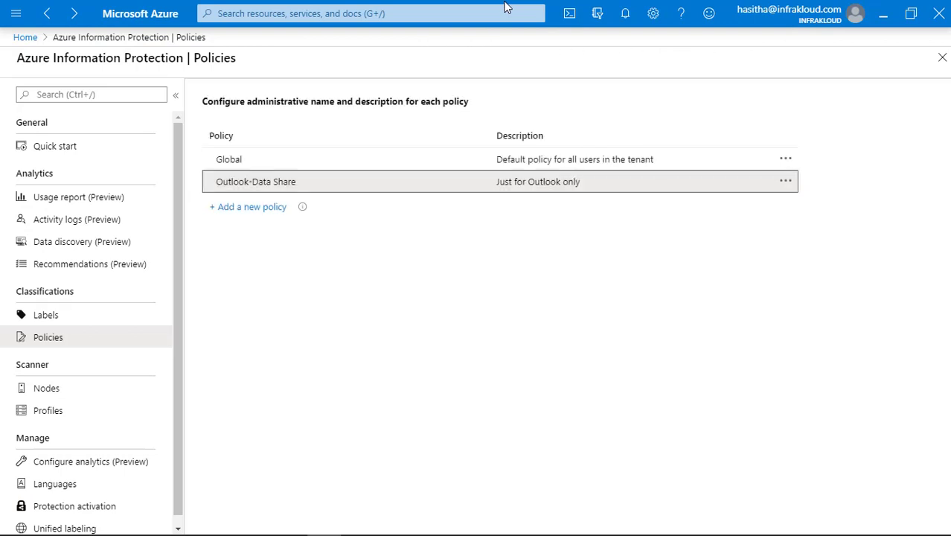
left_click(786, 181)
left_click(808, 277)
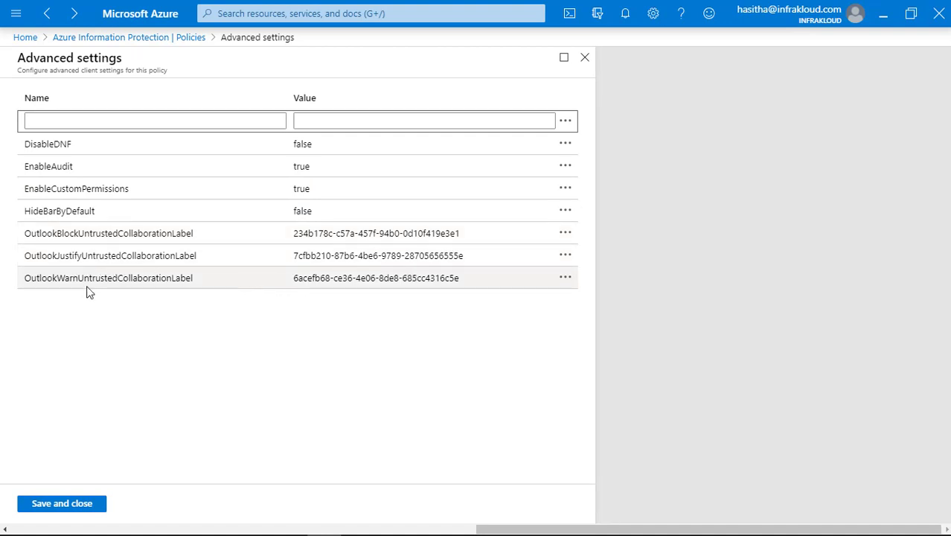
left_click(583, 57)
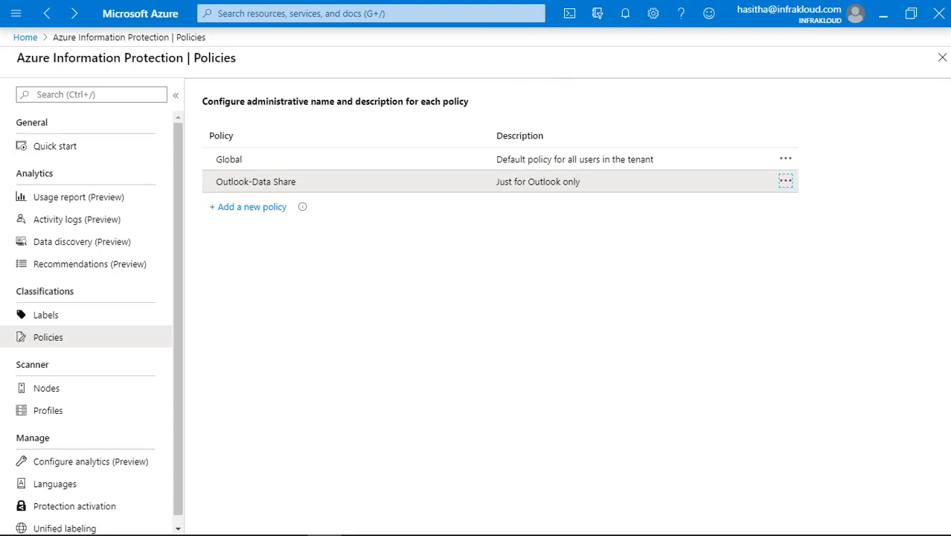
Step: Switch to the WIN10-AIP virtual machine and open Word in a maximized window
key("alt+Tab")
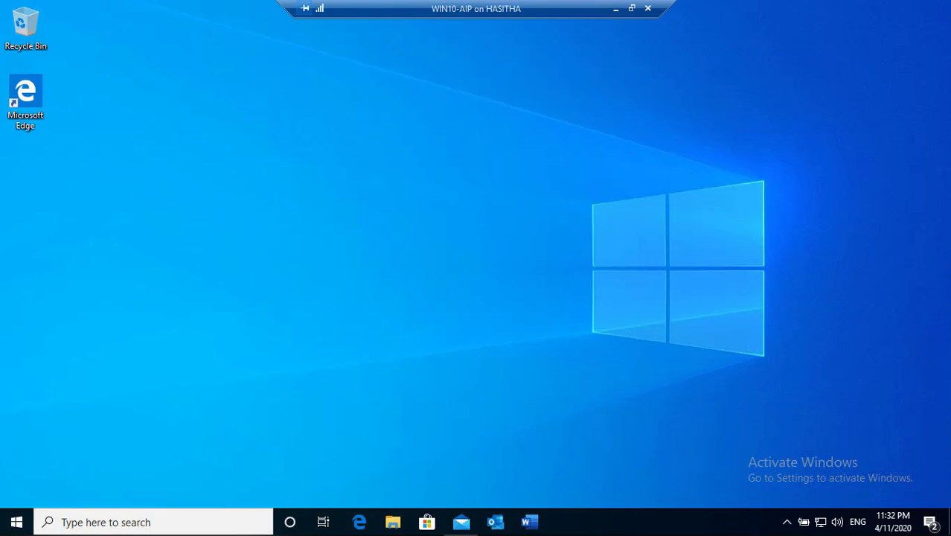
left_click(533, 526)
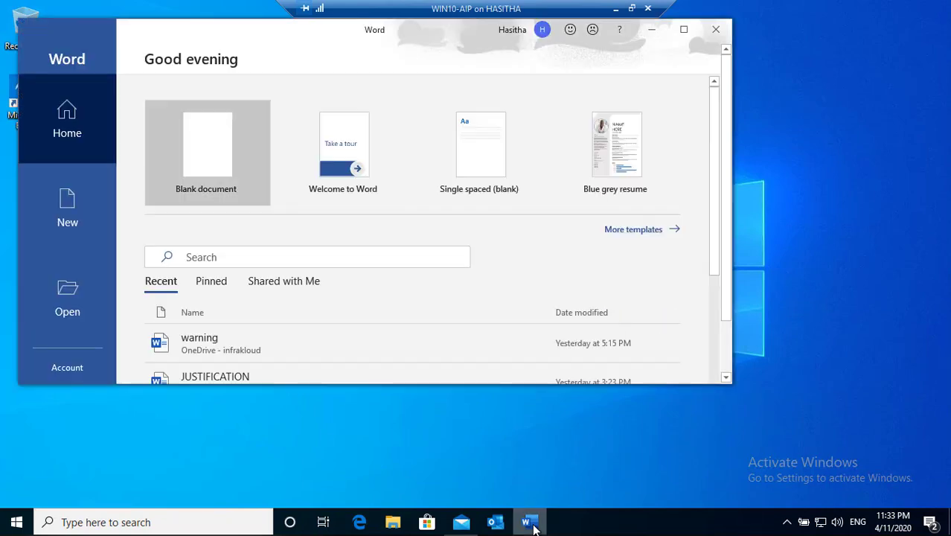
left_click(688, 29)
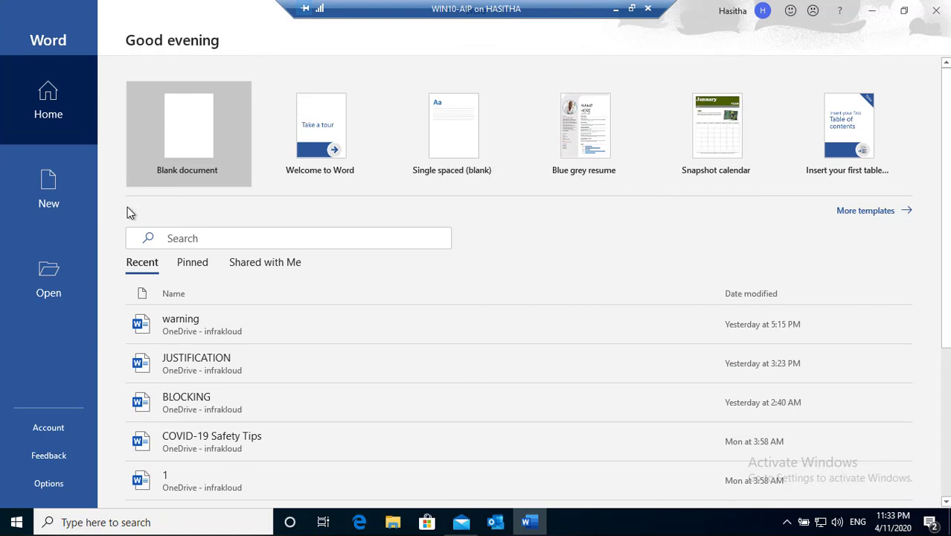
Step: Check the installed Microsoft Azure Information Protection client and its version in the Control Panel's Programs and Features, and close it
right_click(16, 522)
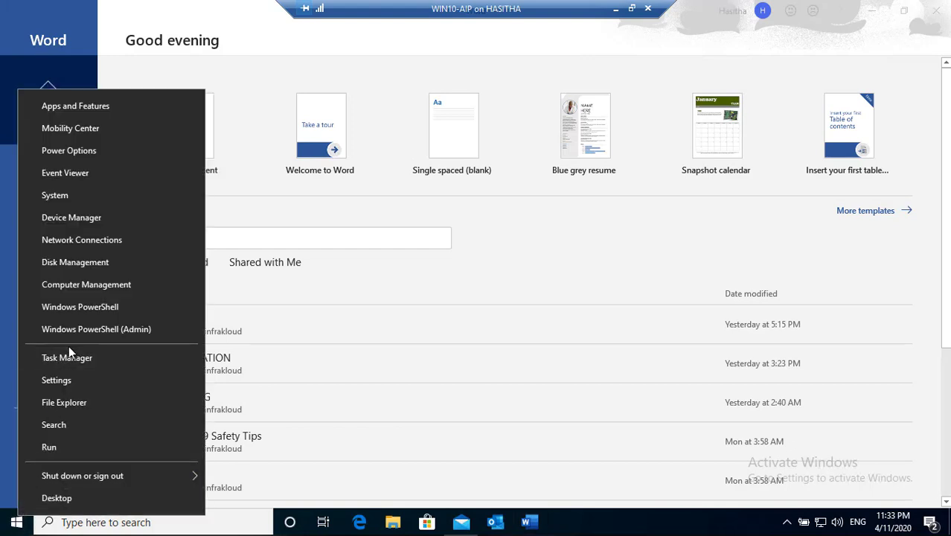
left_click(12, 523)
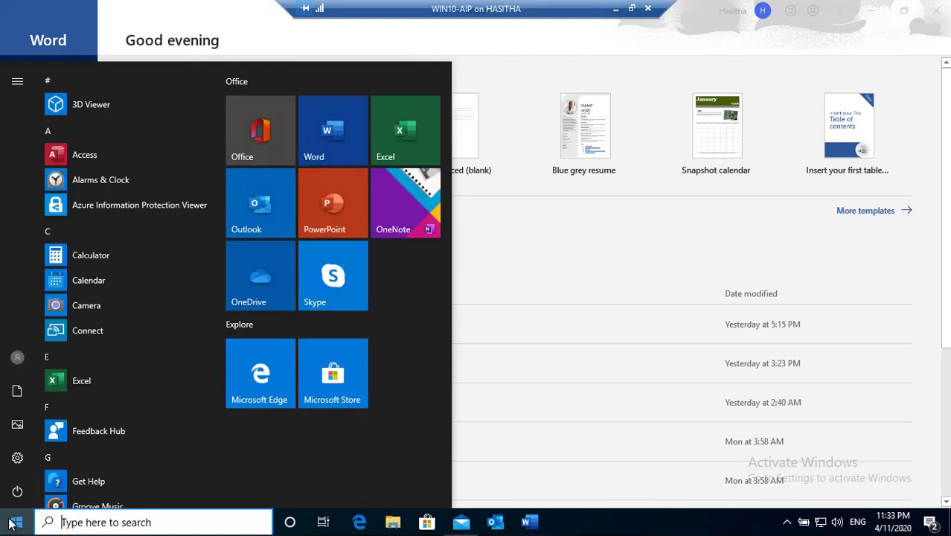
type("cont")
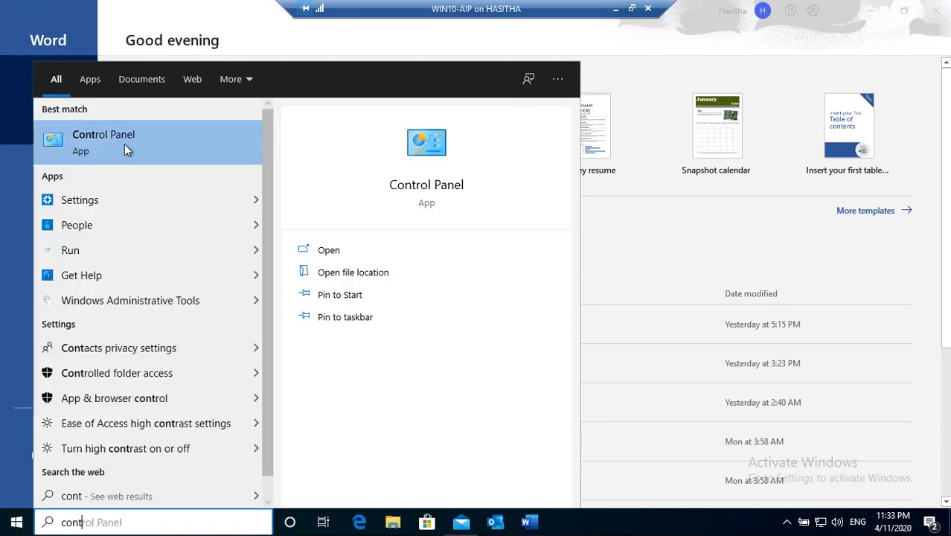
left_click(124, 146)
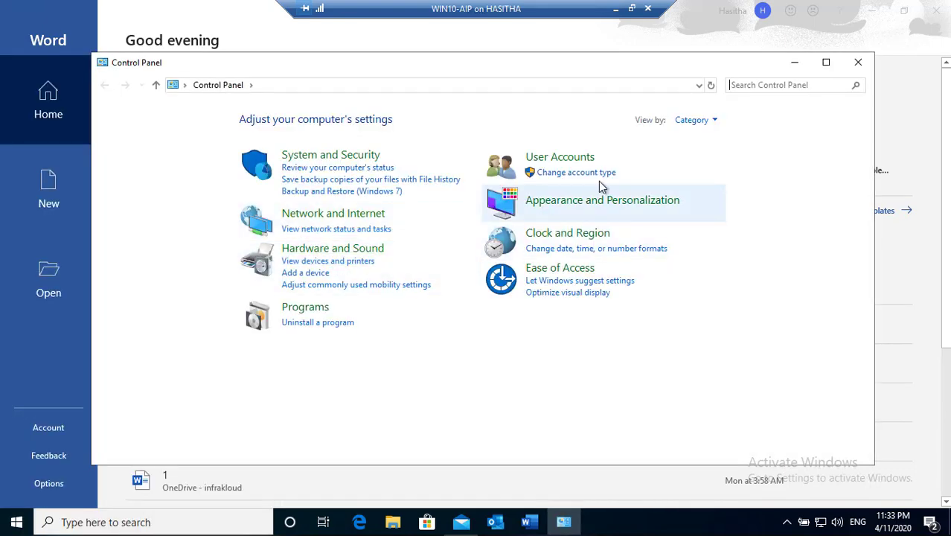
left_click(697, 121)
left_click(712, 173)
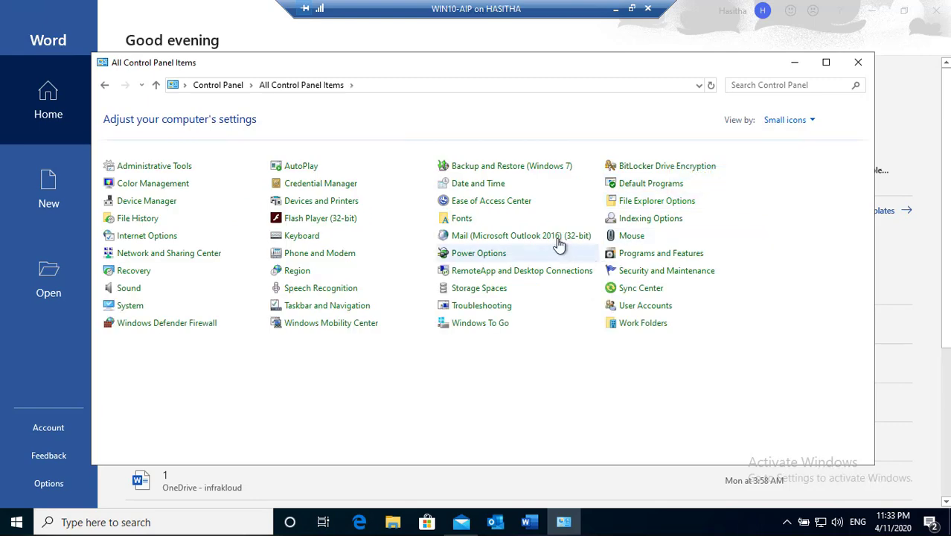
left_click(636, 255)
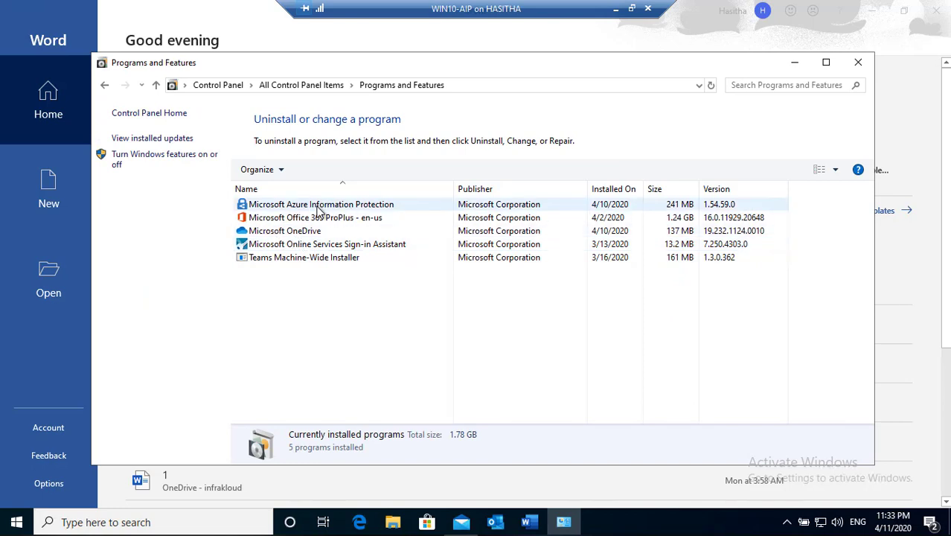
left_click(319, 209)
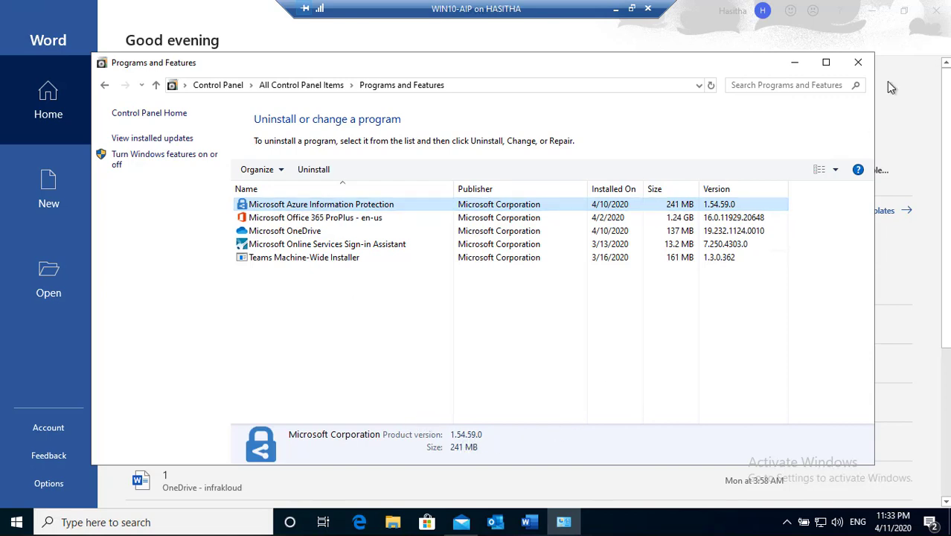
left_click(859, 62)
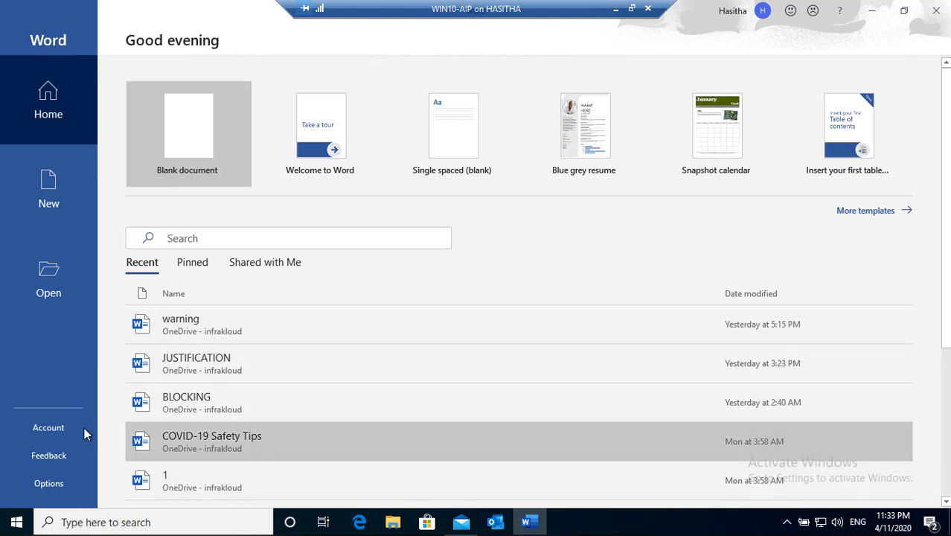
left_click(56, 430)
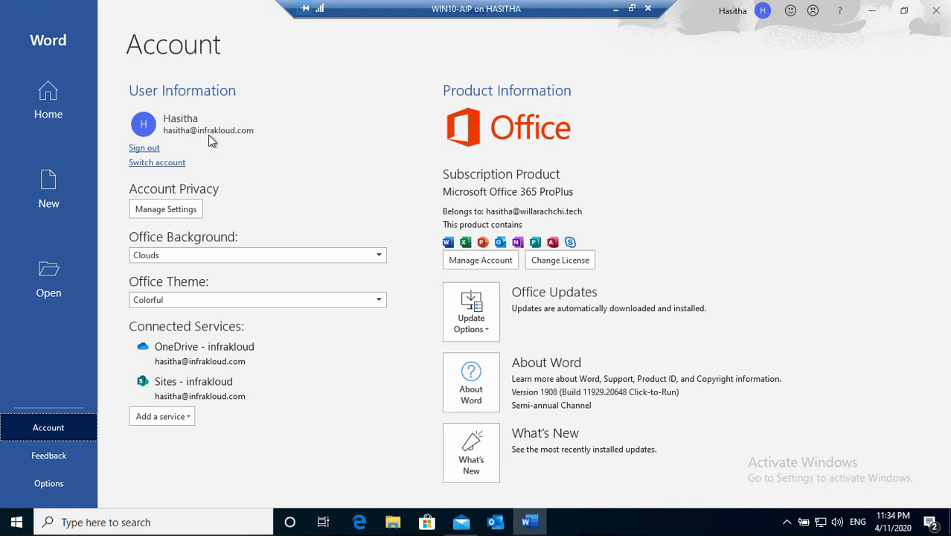
left_click(58, 196)
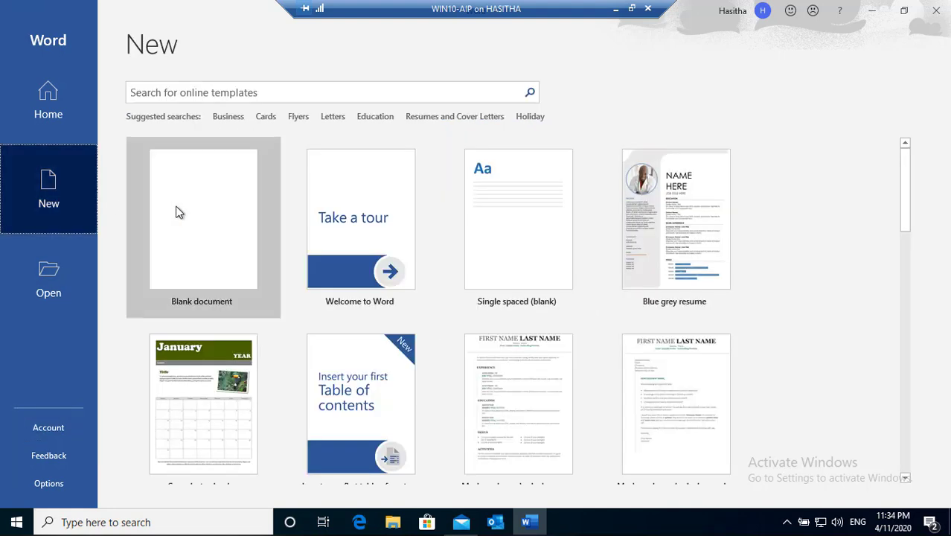
left_click(175, 212)
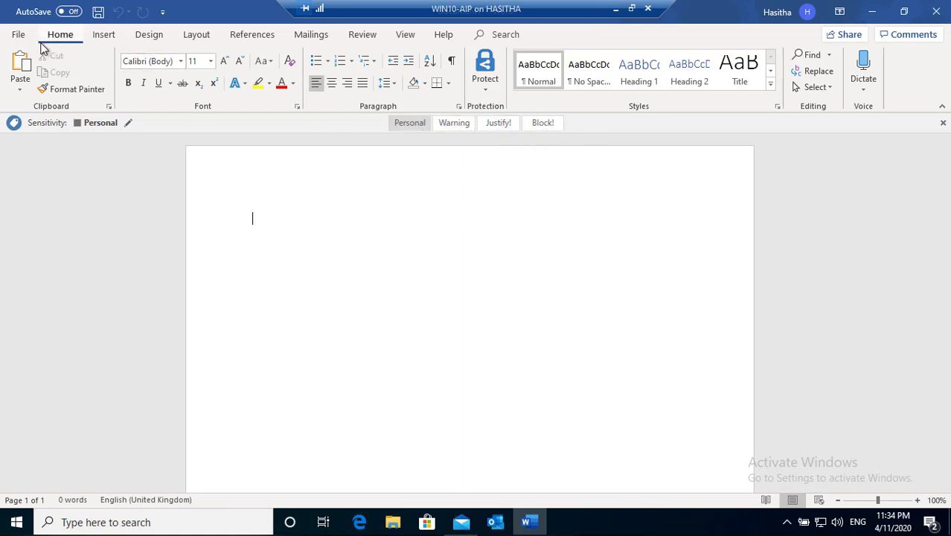
Step: Examine the document protection options and the templates offered under Restrict Access, and return to the blank document
left_click(18, 37)
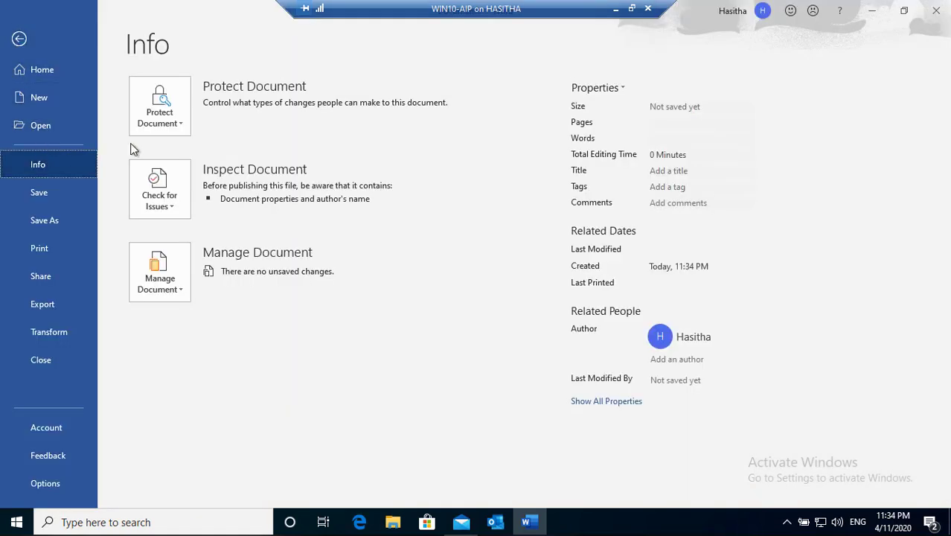
left_click(182, 127)
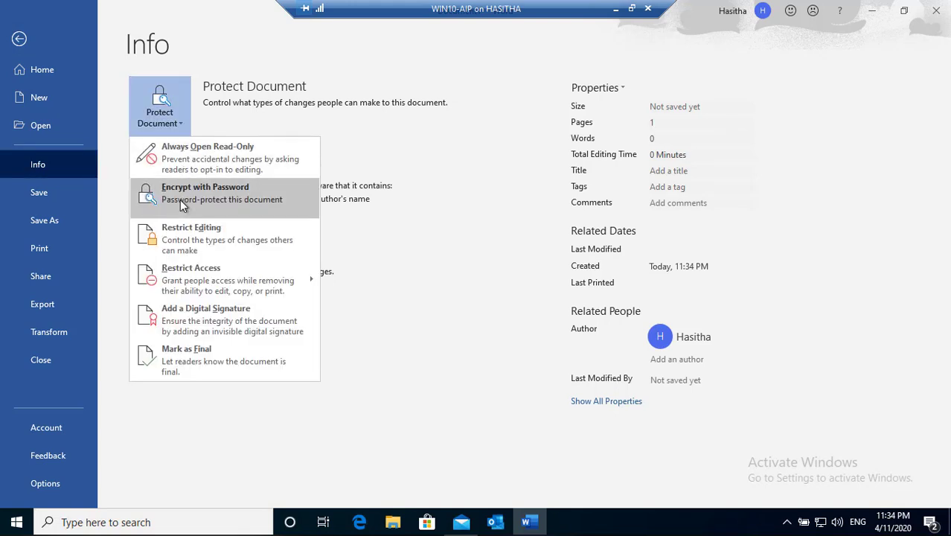
mouse_move(182, 284)
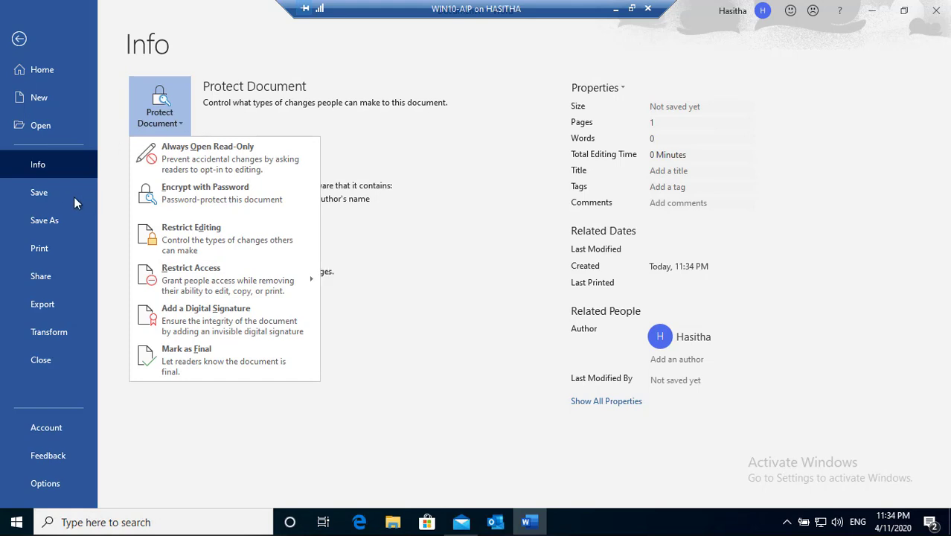
left_click(20, 43)
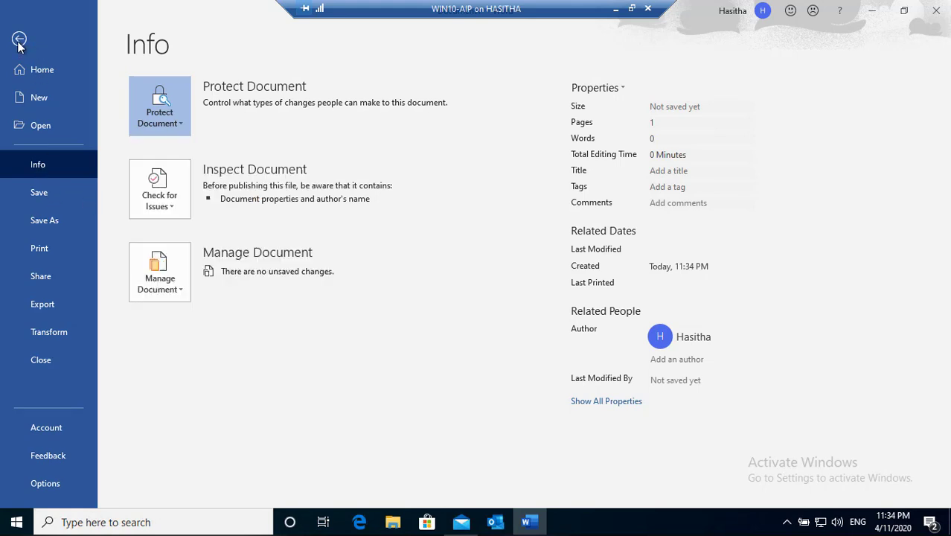
left_click(20, 43)
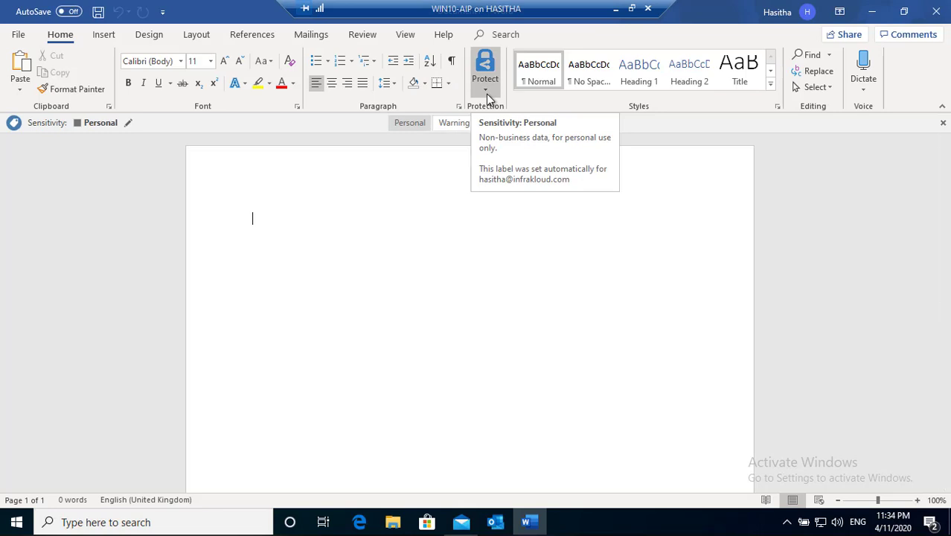
left_click(18, 34)
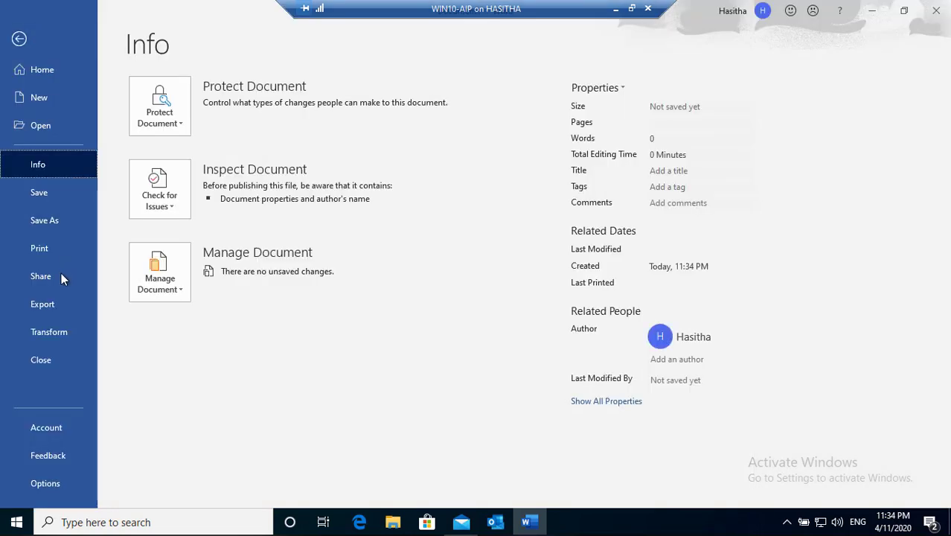
left_click(164, 126)
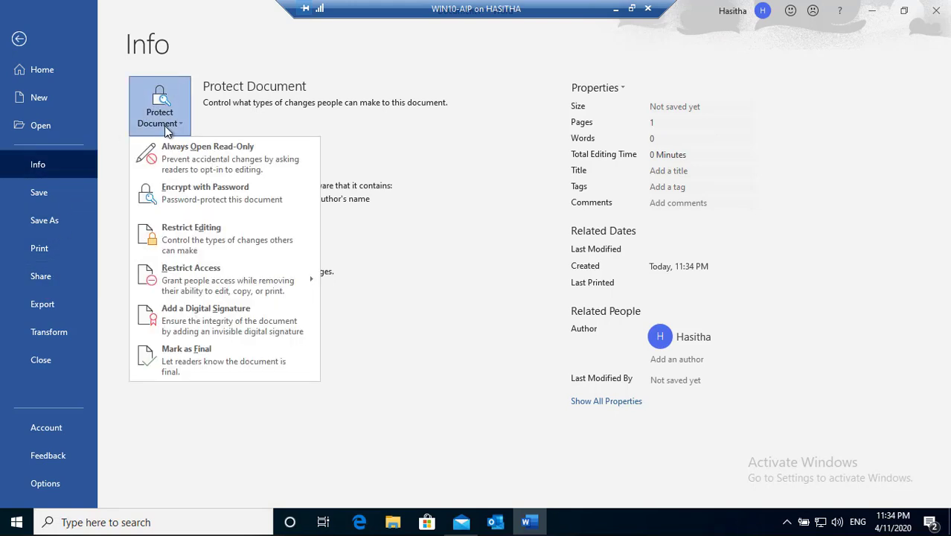
mouse_move(230, 281)
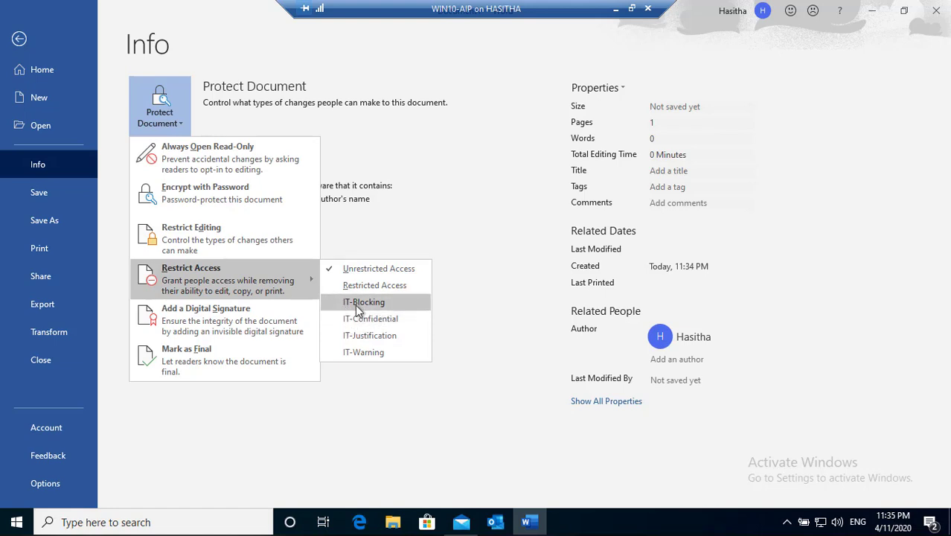
left_click(19, 38)
left_click(19, 38)
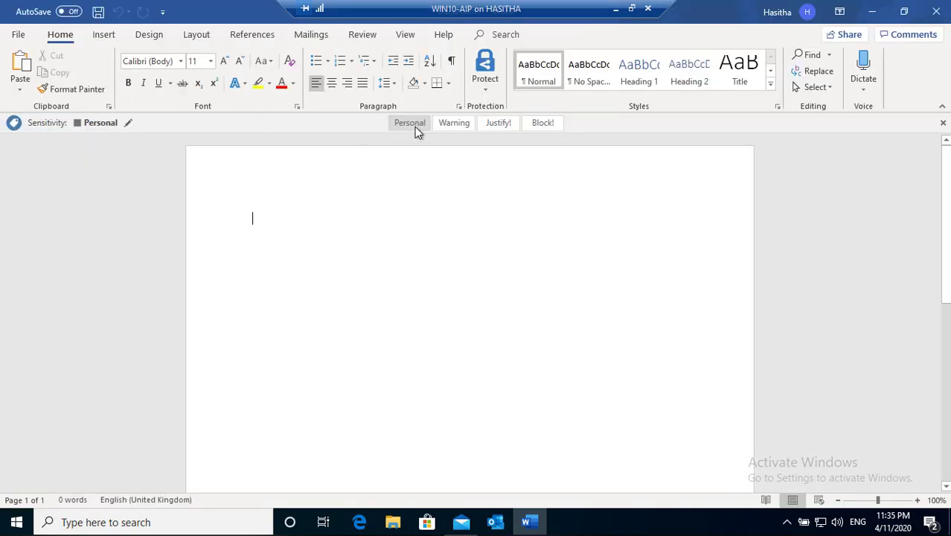
Step: Reset the Azure Information Protection client settings from its Help and Feedback window, and close Word
left_click(485, 93)
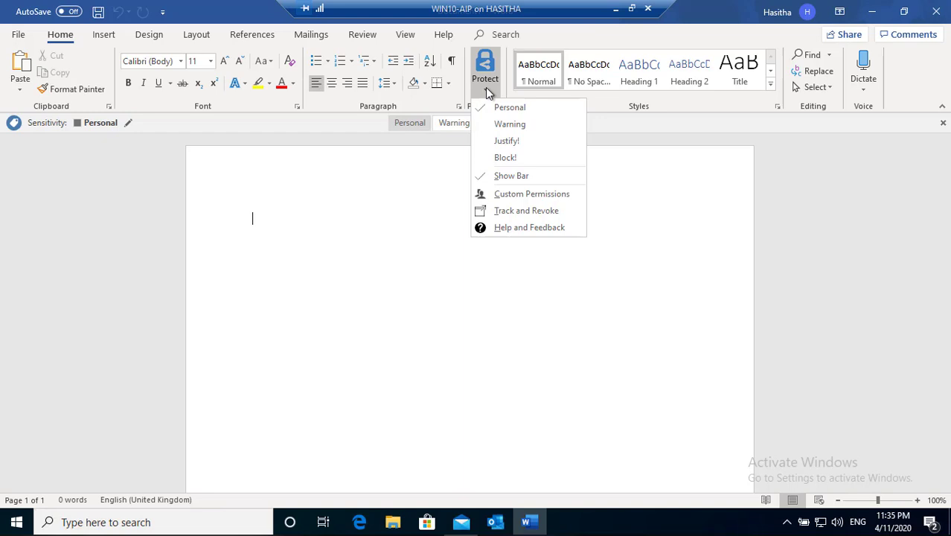
left_click(520, 228)
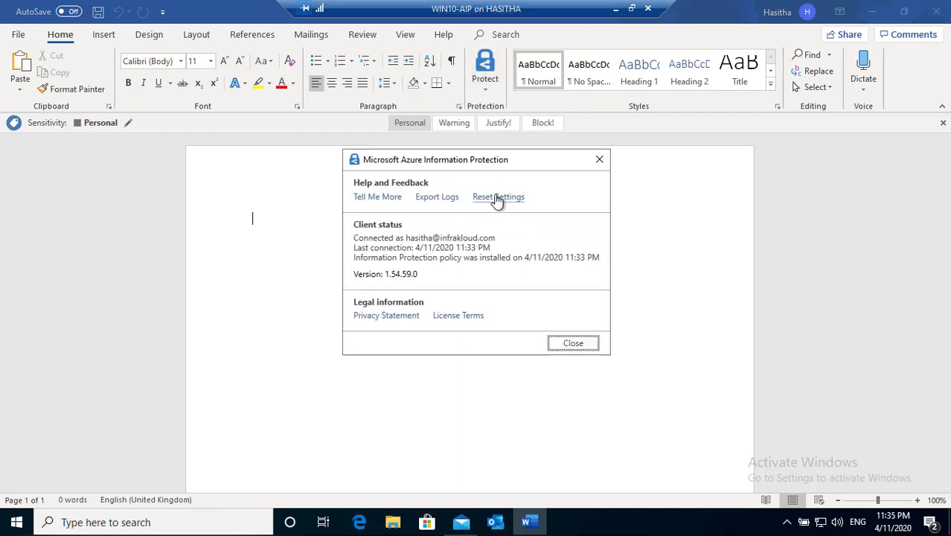
left_click(497, 200)
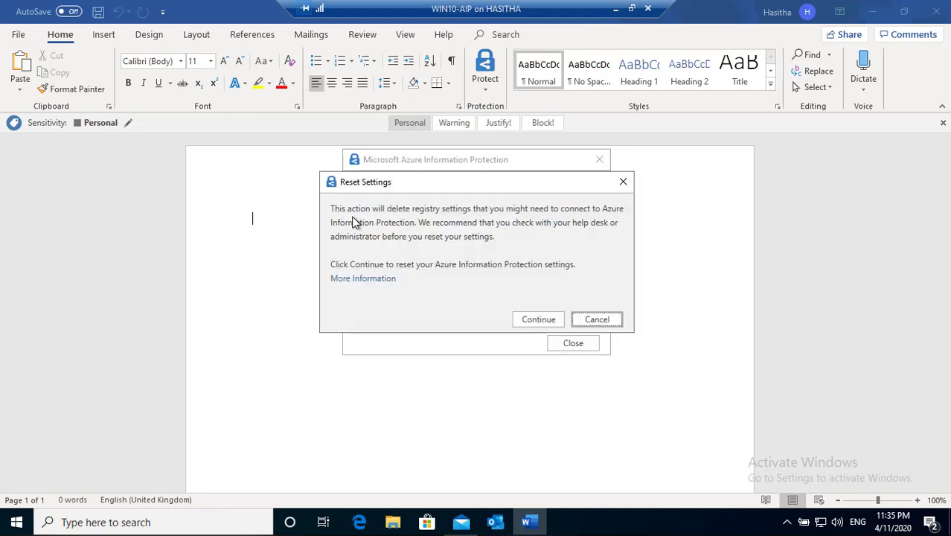
left_click(543, 319)
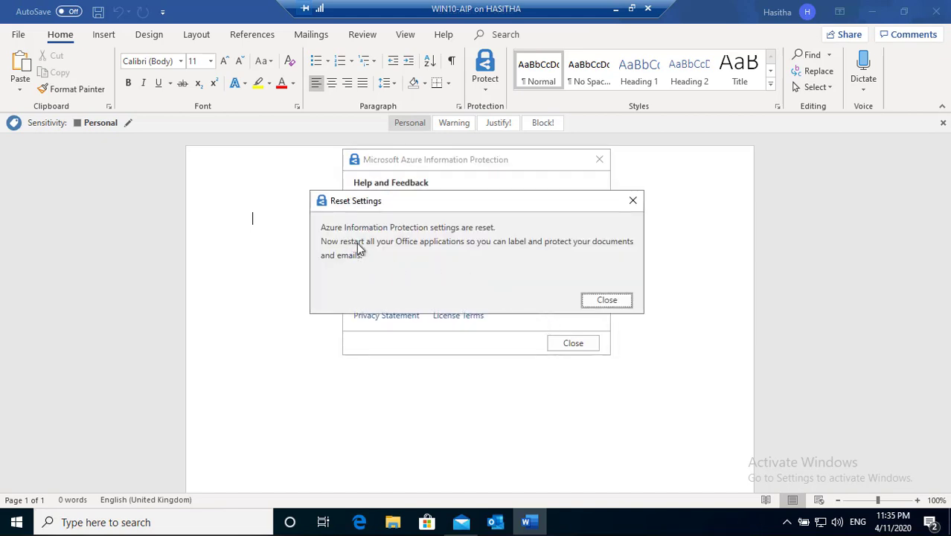
left_click(607, 301)
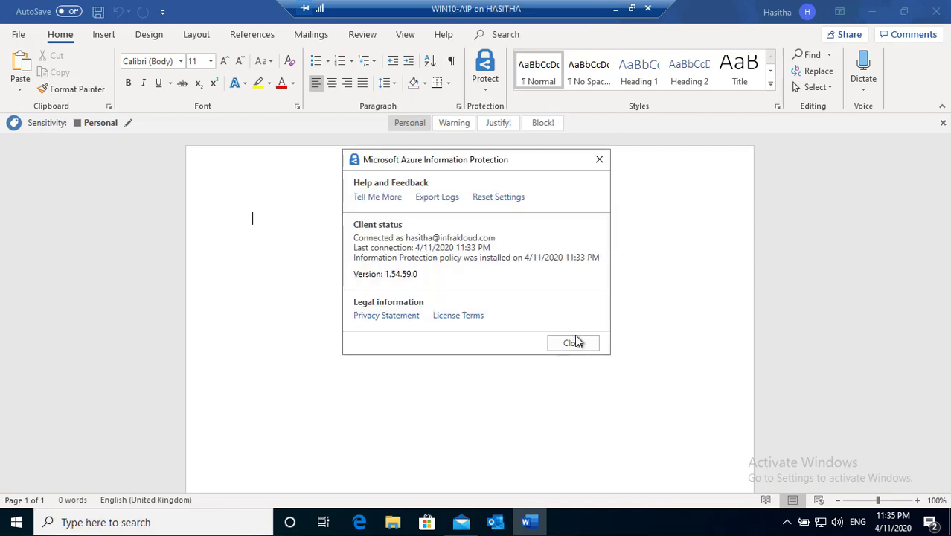
left_click(573, 343)
left_click(933, 15)
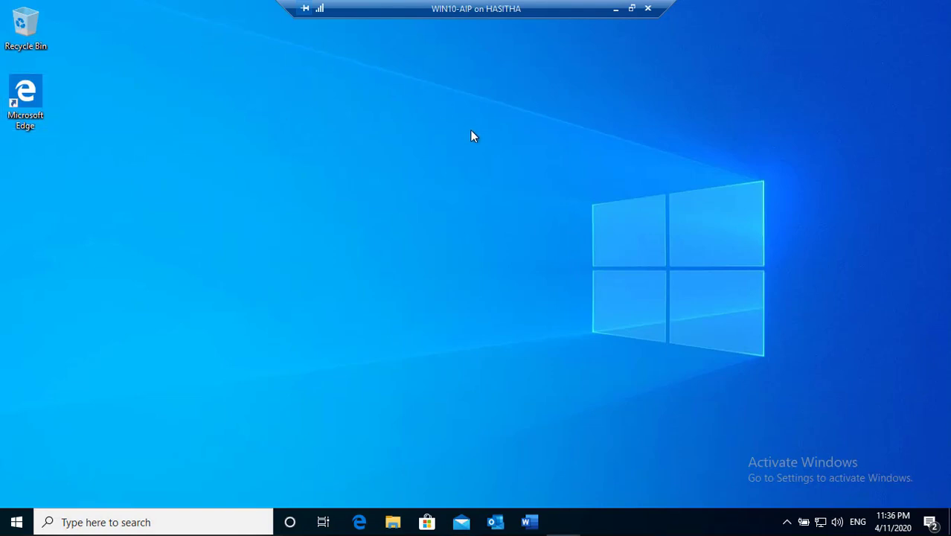
Step: Reopen Word, sign in to Azure Information Protection by re-entering the account password, and choose to stay signed in
left_click(528, 522)
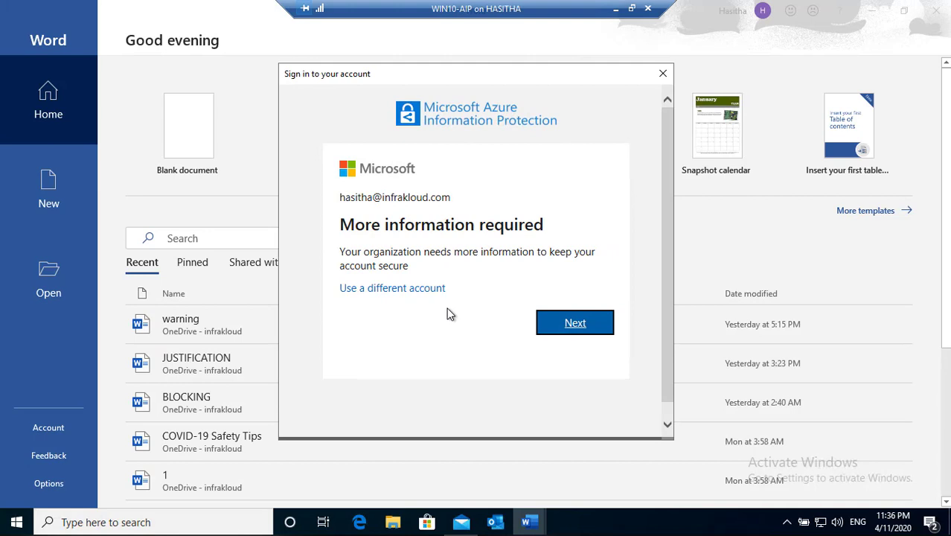
left_click(580, 325)
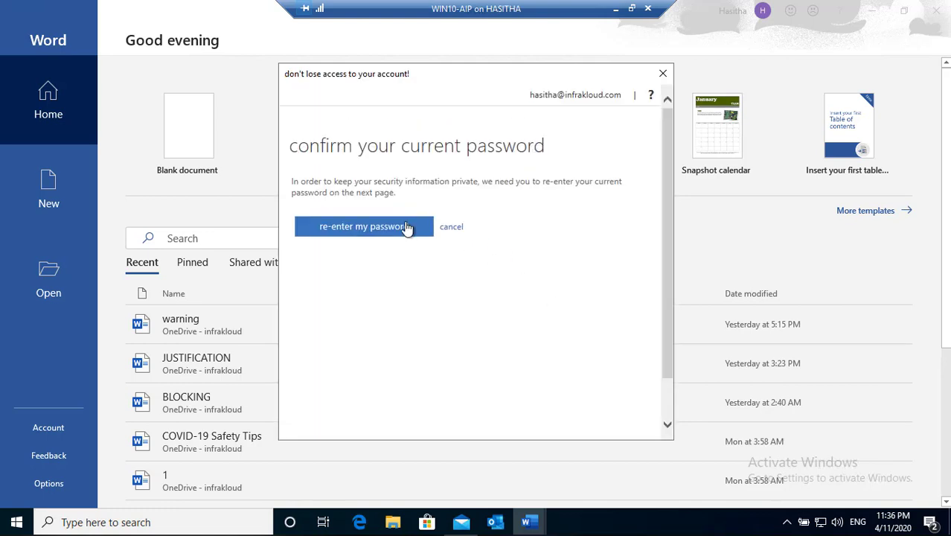
left_click(362, 234)
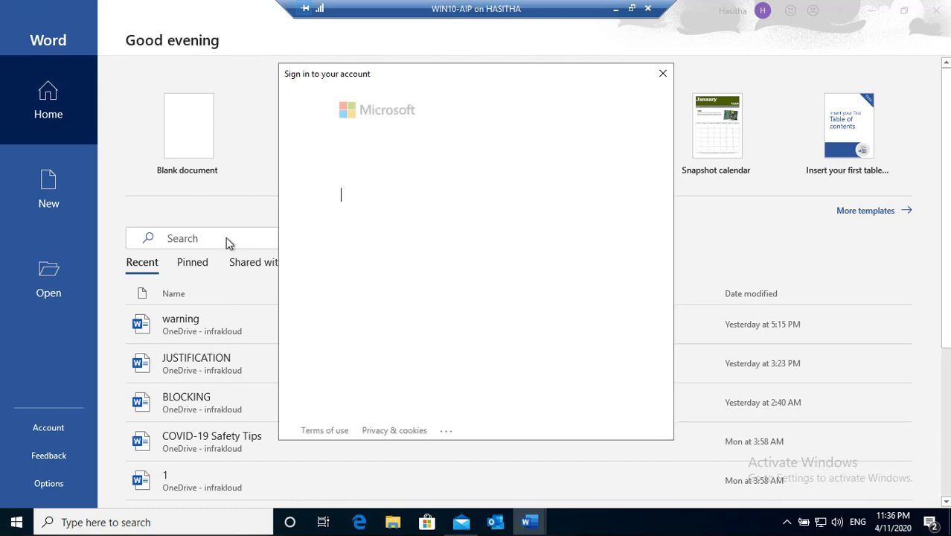
type("•••••••••")
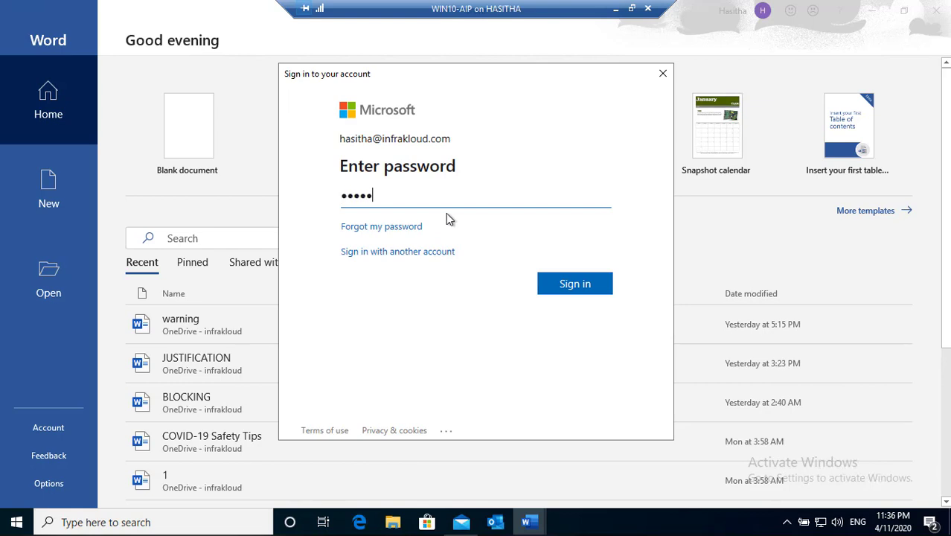
type("••••")
left_click(566, 288)
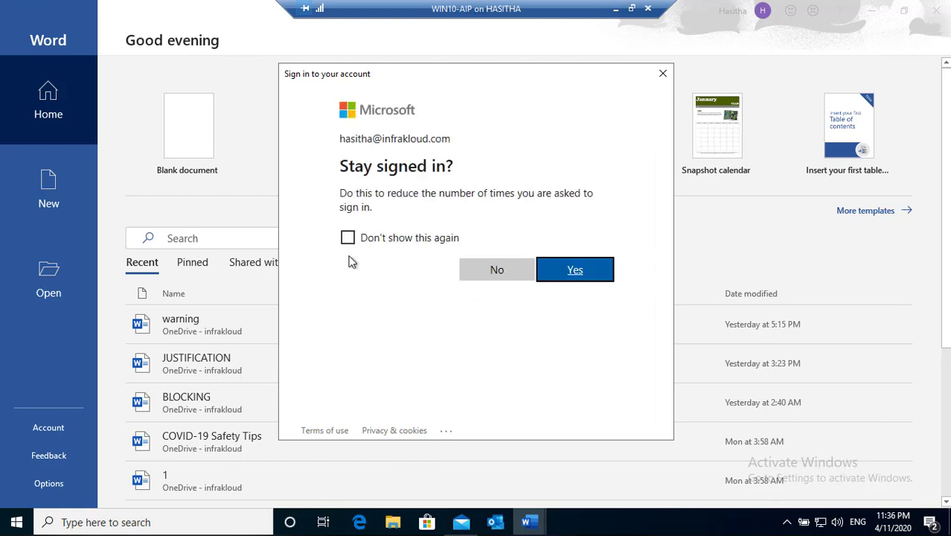
left_click(568, 272)
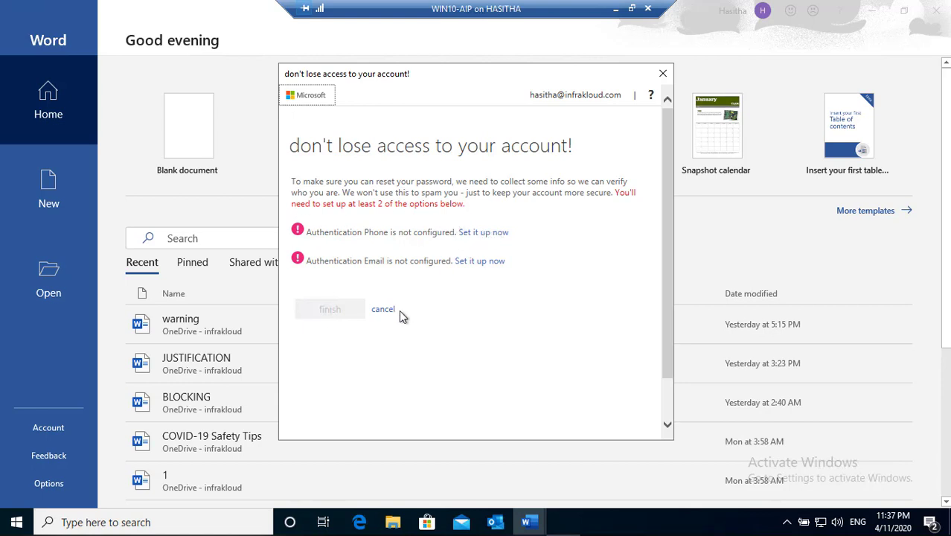
Step: Begin the authentication phone setup with Sri Lanka (+94) as the country, and go to the phone number entry
left_click(479, 233)
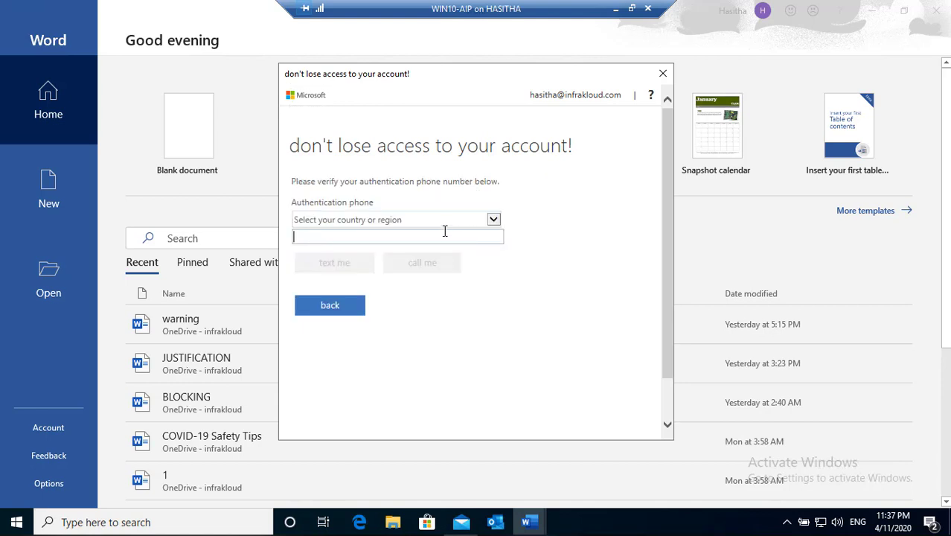
left_click(452, 222)
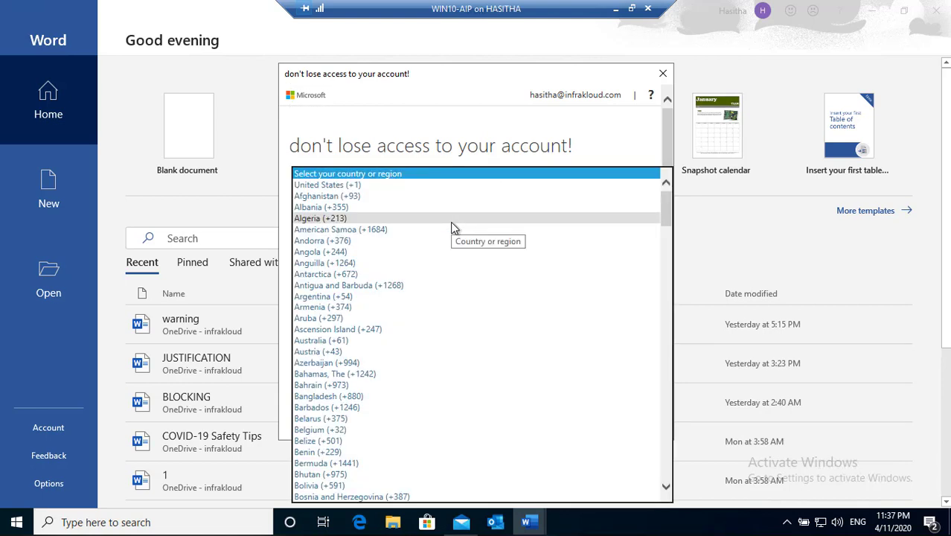
scroll(452, 242, "down", 20)
scroll(452, 257, "down", 20)
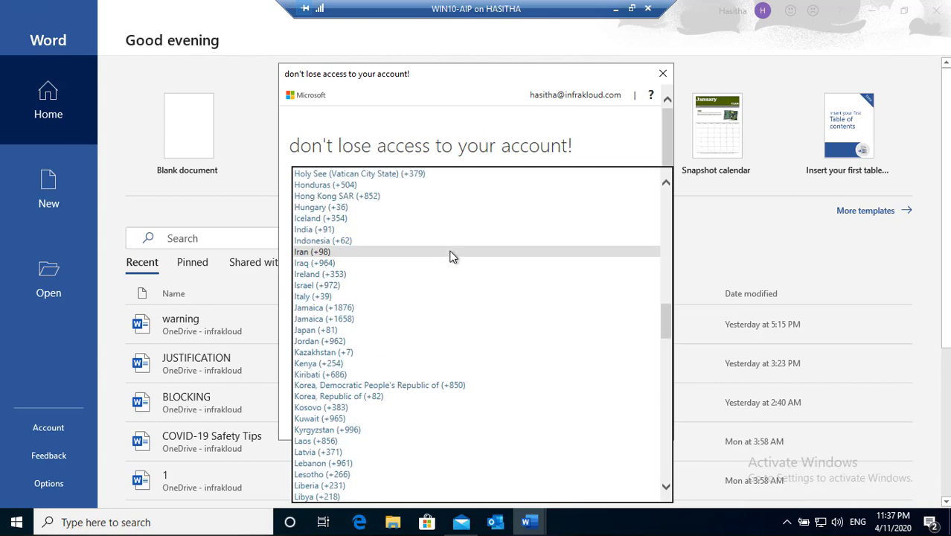
scroll(452, 257, "down", 5)
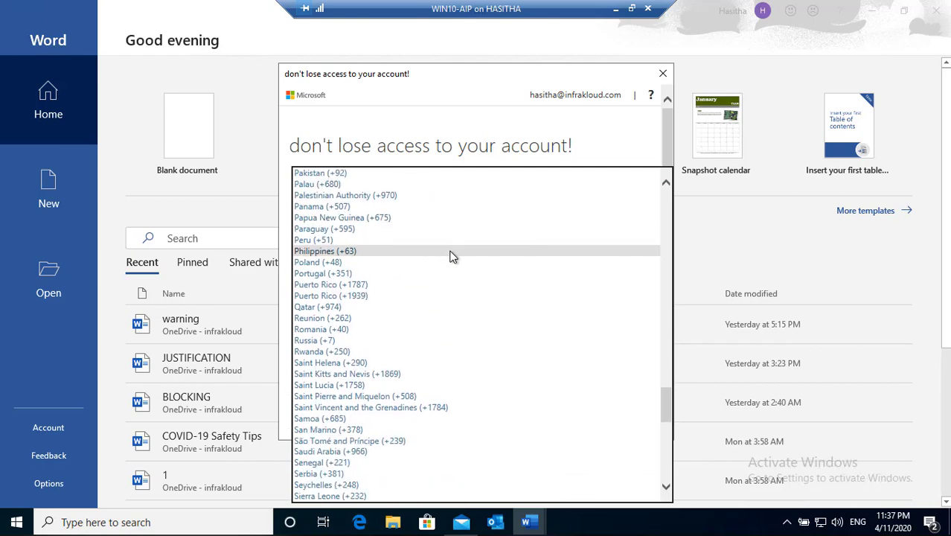
scroll(452, 257, "down", 2)
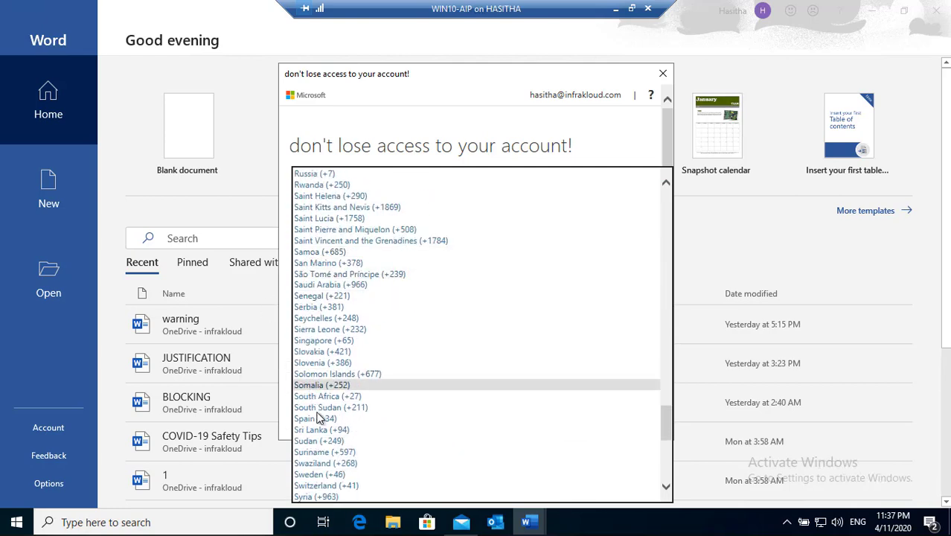
left_click(341, 431)
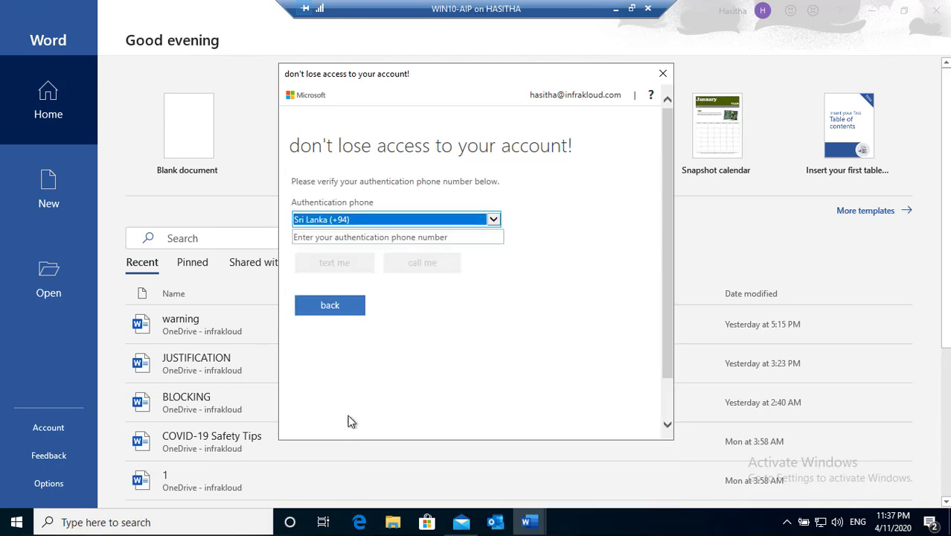
left_click(446, 239)
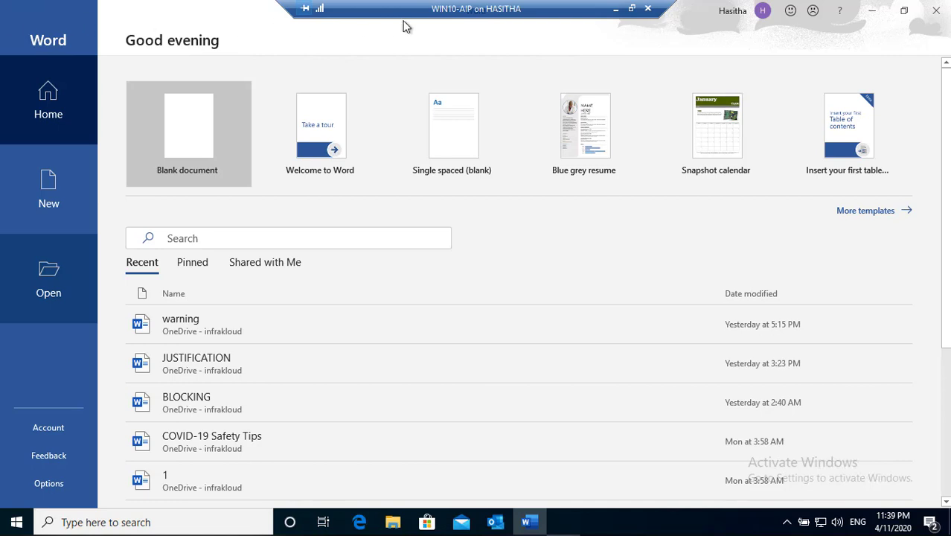
Step: Create a blank document and connect to the Rights Management Servers to get the Restrict Access templates
left_click(193, 137)
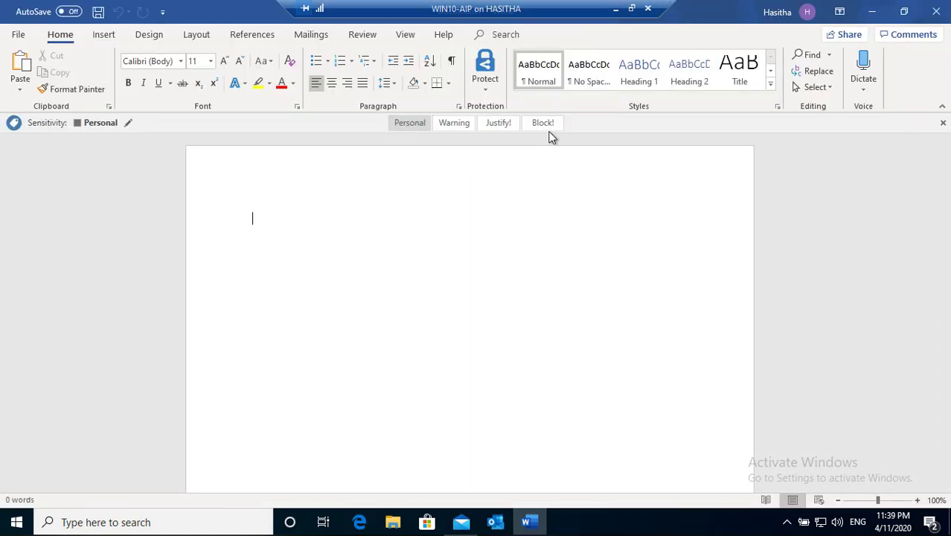
left_click(18, 34)
left_click(153, 119)
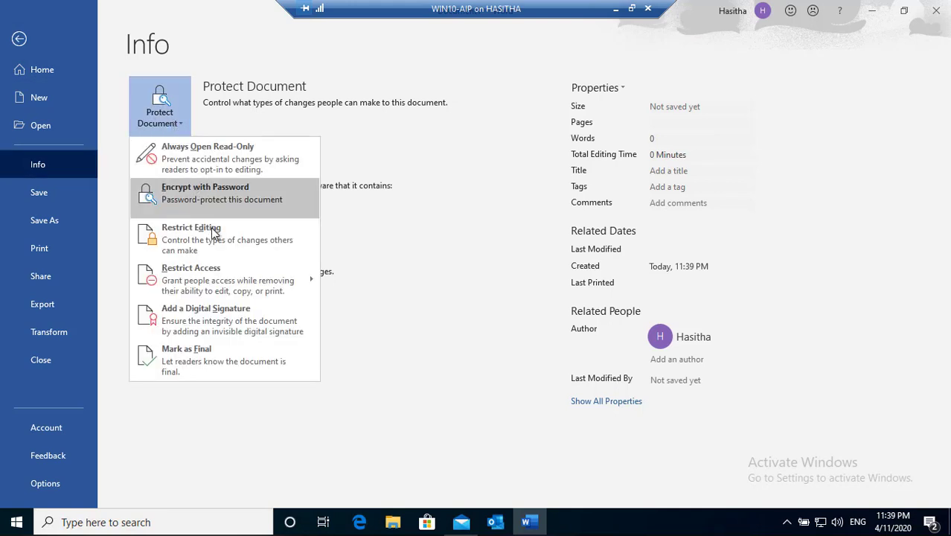
mouse_move(223, 283)
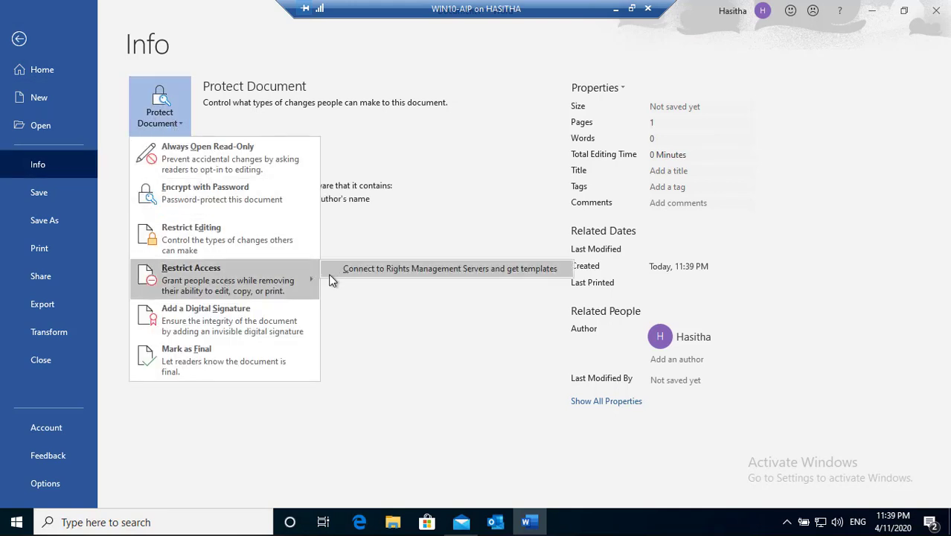
left_click(374, 271)
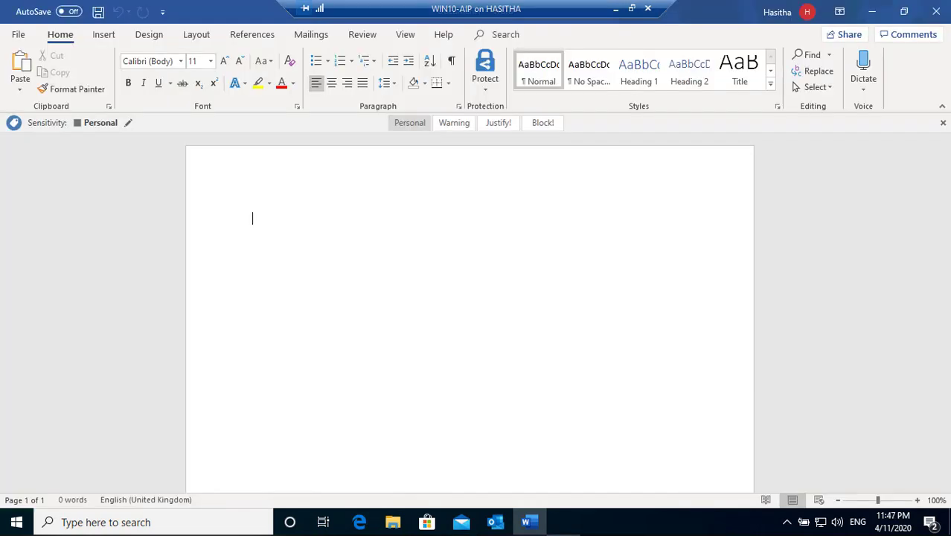
Step: Review the Restrict Access templates offered for protecting the document, and return to the blank page
left_click(27, 37)
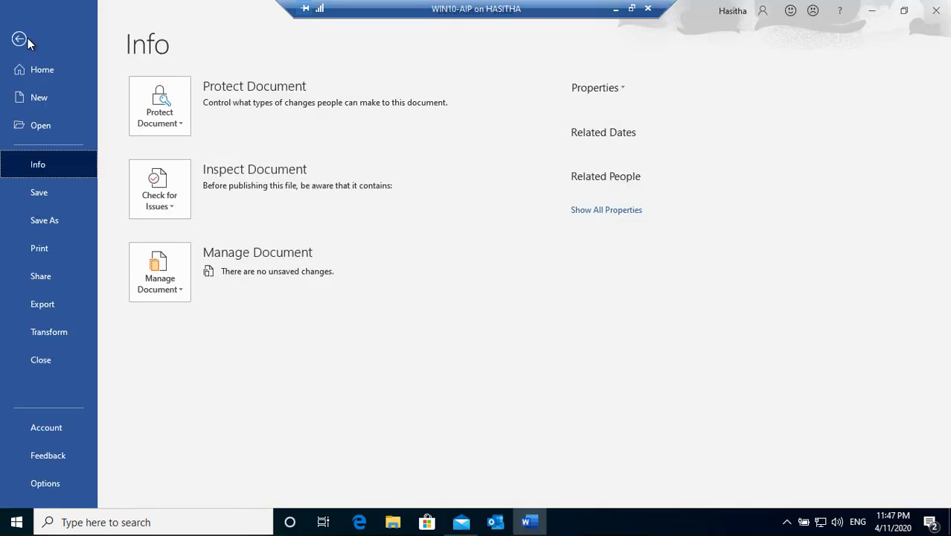
left_click(182, 129)
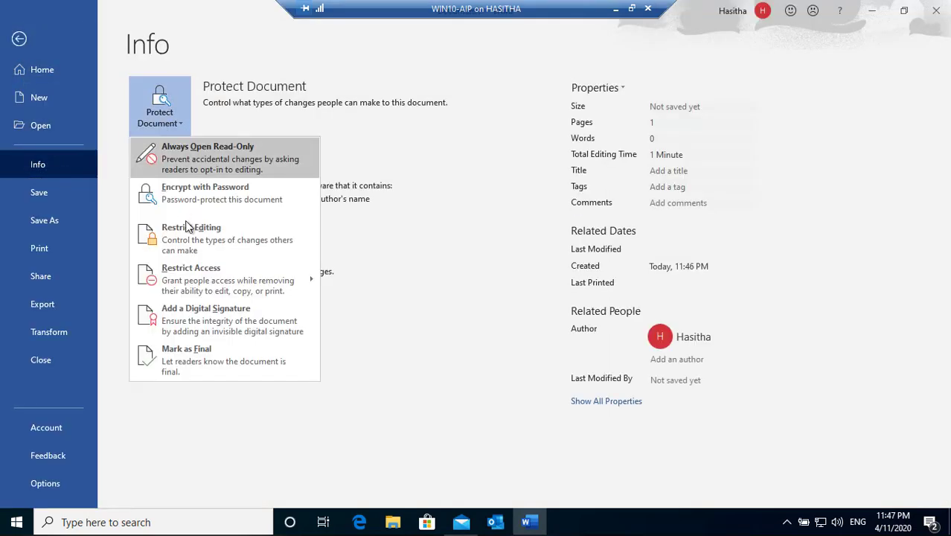
mouse_move(202, 290)
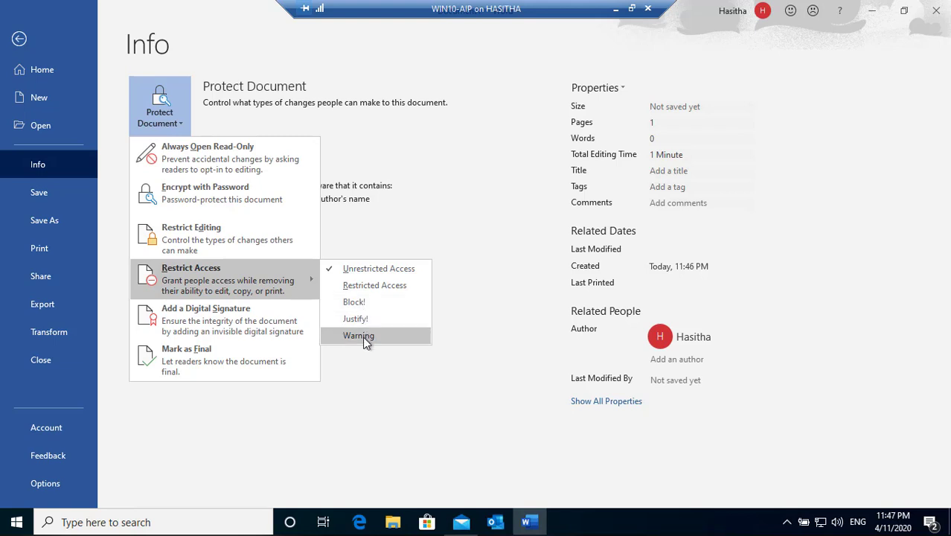
left_click(337, 408)
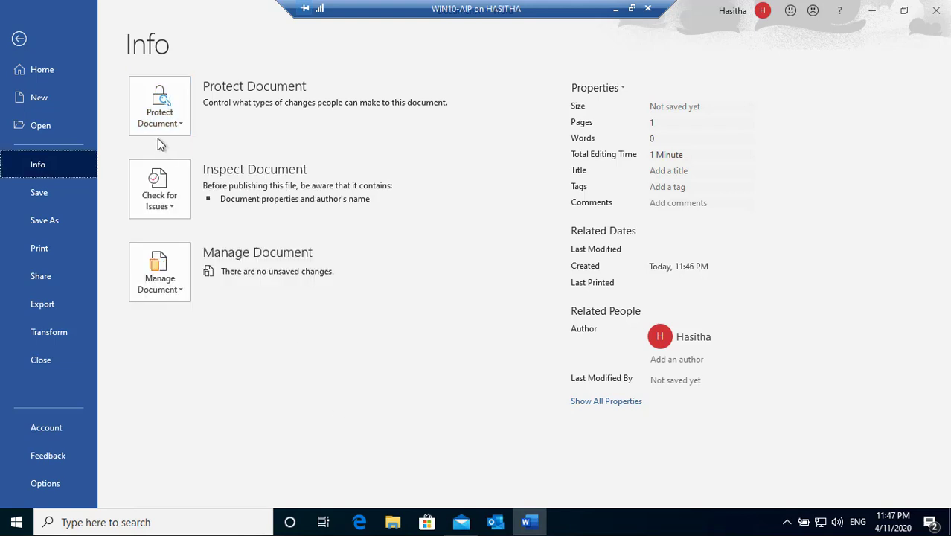
left_click(20, 38)
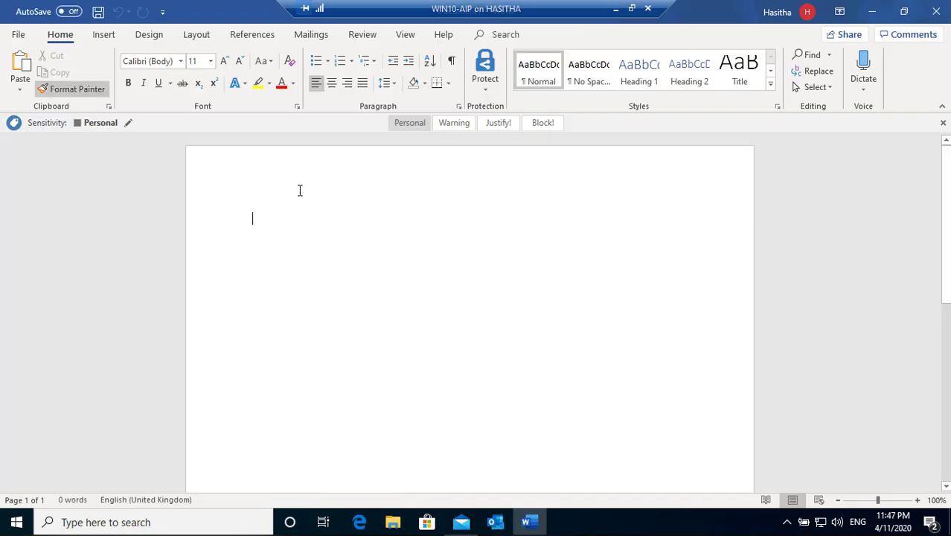
Step: Apply the Warning sensitivity label to the document and check its header and footer markings
left_click(454, 124)
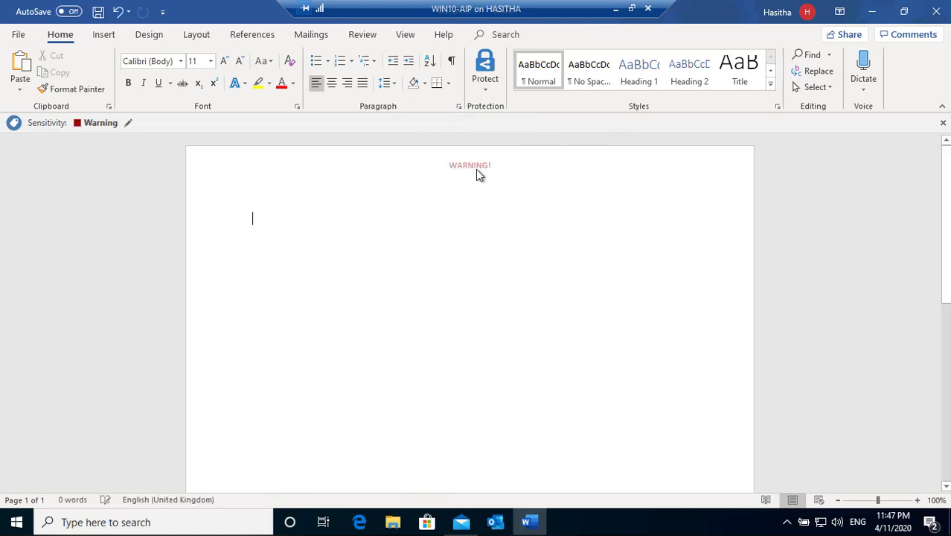
scroll(478, 173, "down", 6)
scroll(479, 208, "up", 6)
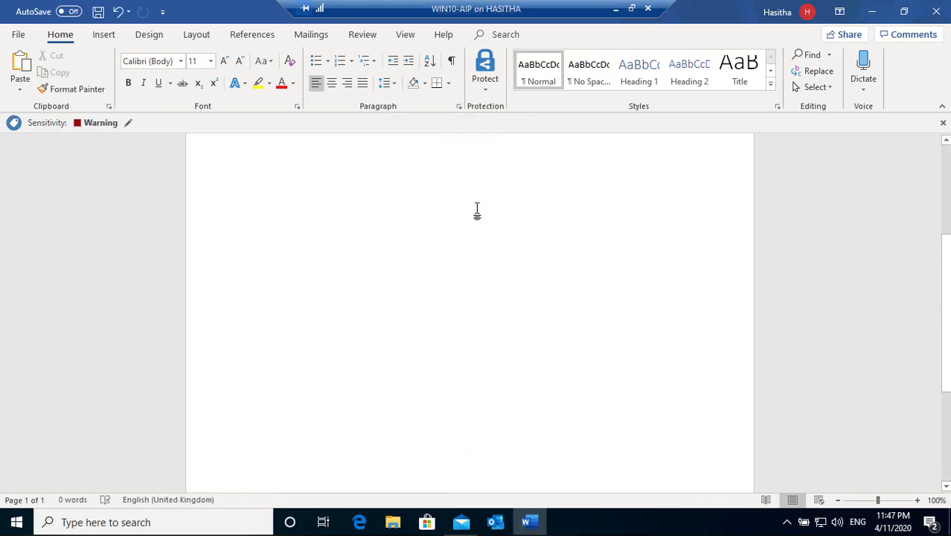
scroll(478, 210, "down", 2)
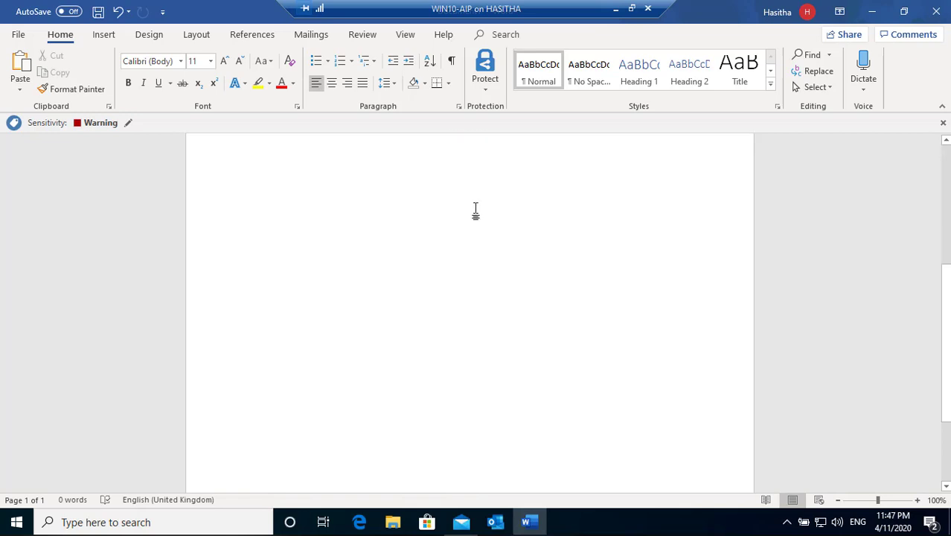
scroll(476, 210, "up", 2)
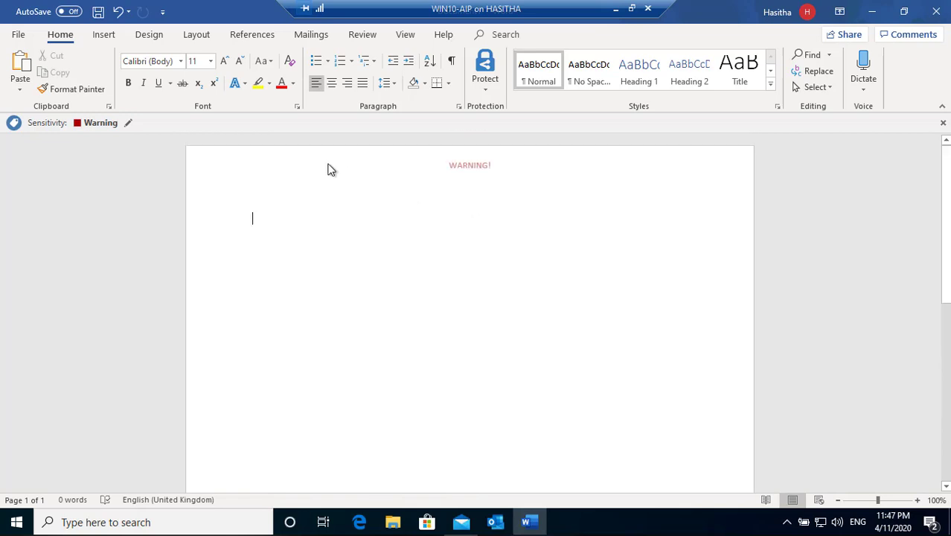
Step: Change the document's sensitivity label to Justify! and check the header and footer markings
left_click(128, 124)
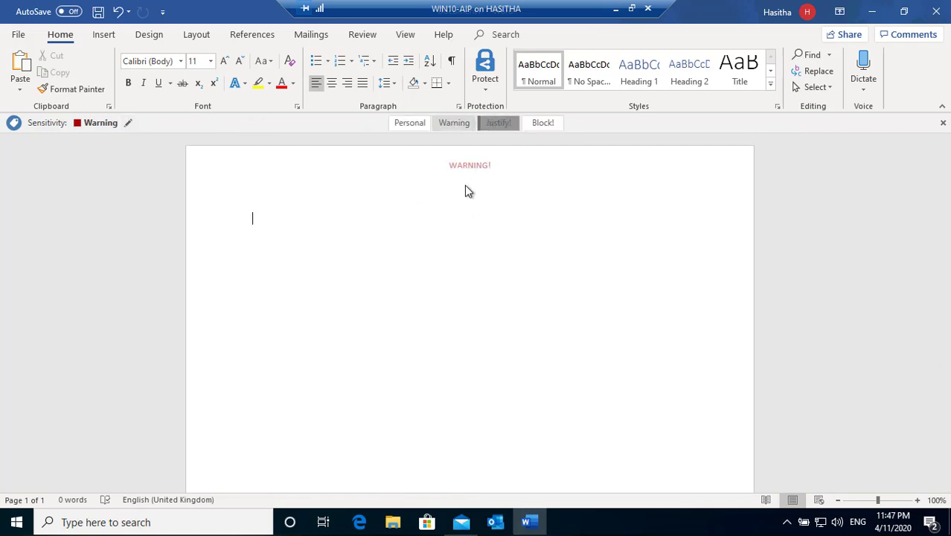
scroll(474, 168, "down", 5)
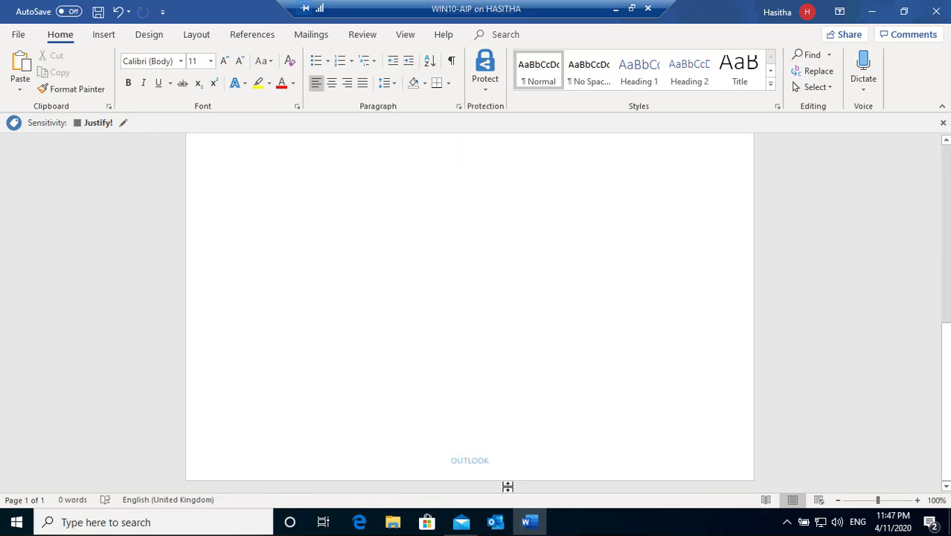
scroll(480, 427, "up", 5)
Step: Change the document's sensitivity label to Block! and check the page markings
left_click(124, 124)
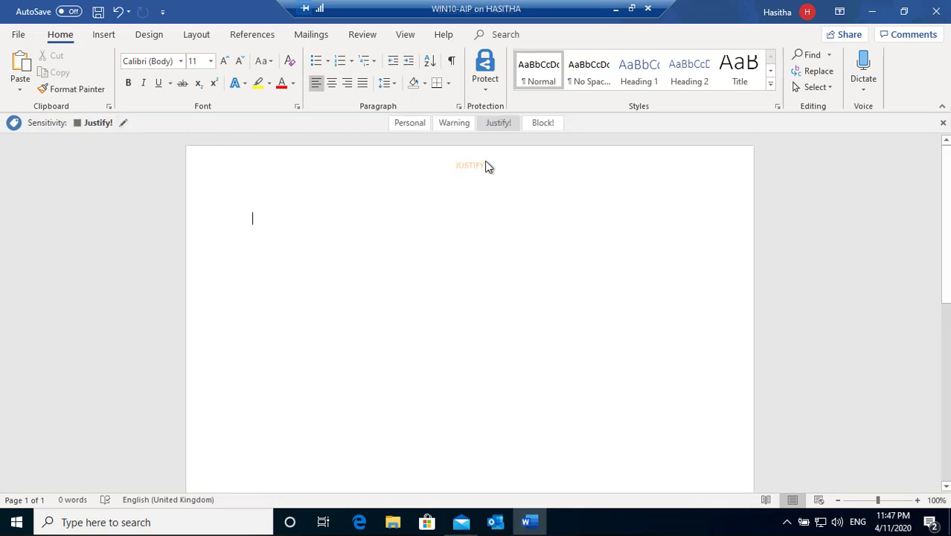
left_click(547, 126)
scroll(475, 183, "down", 5)
scroll(469, 213, "up", 6)
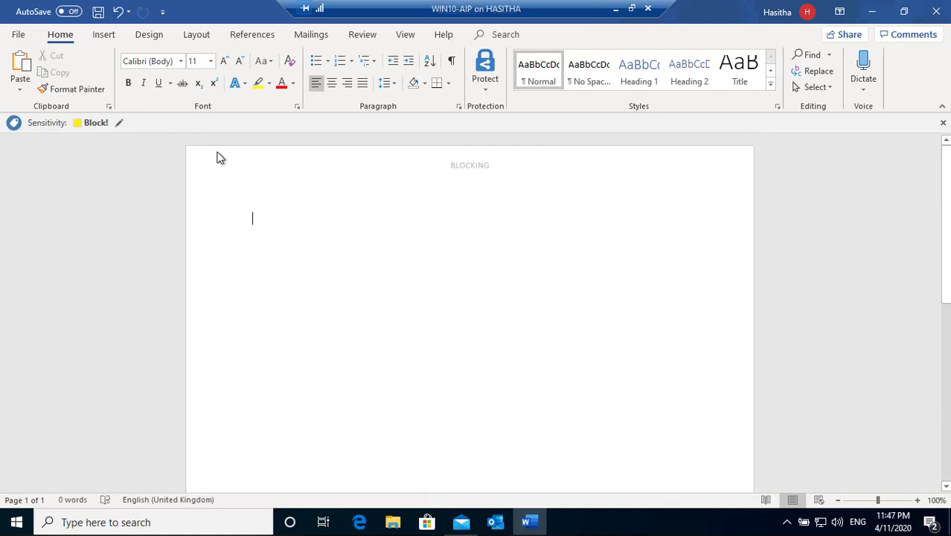
Step: Lower the document's label from Block! to Justify!, giving "test" as the explanation
left_click(119, 123)
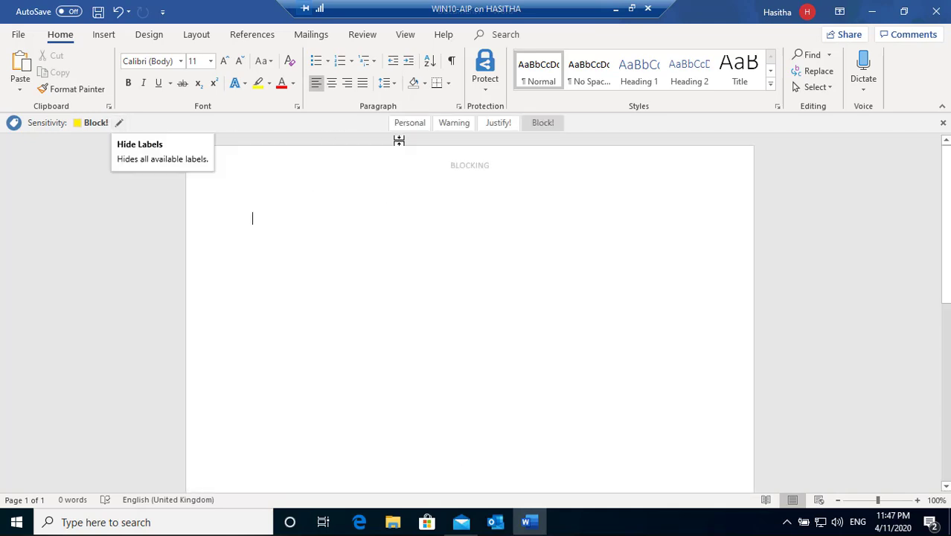
left_click(498, 126)
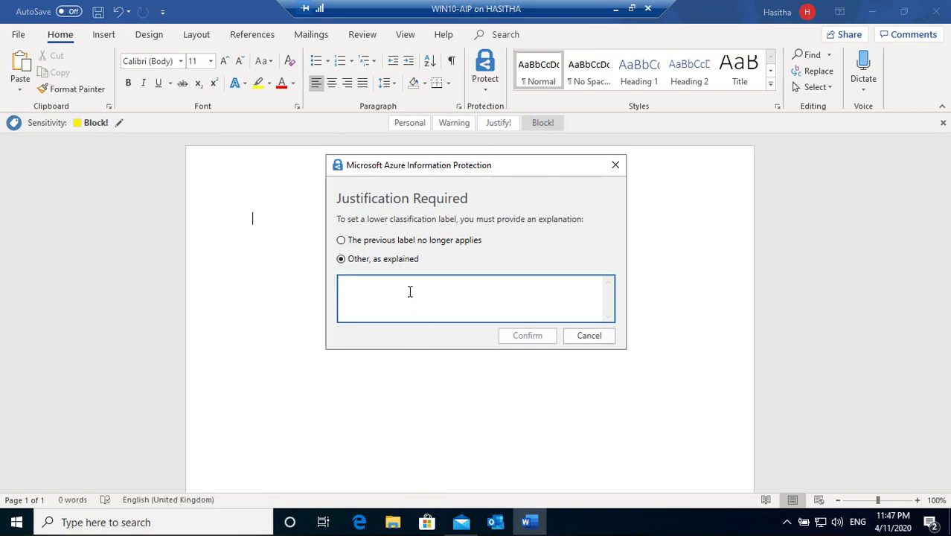
type("test")
left_click(529, 336)
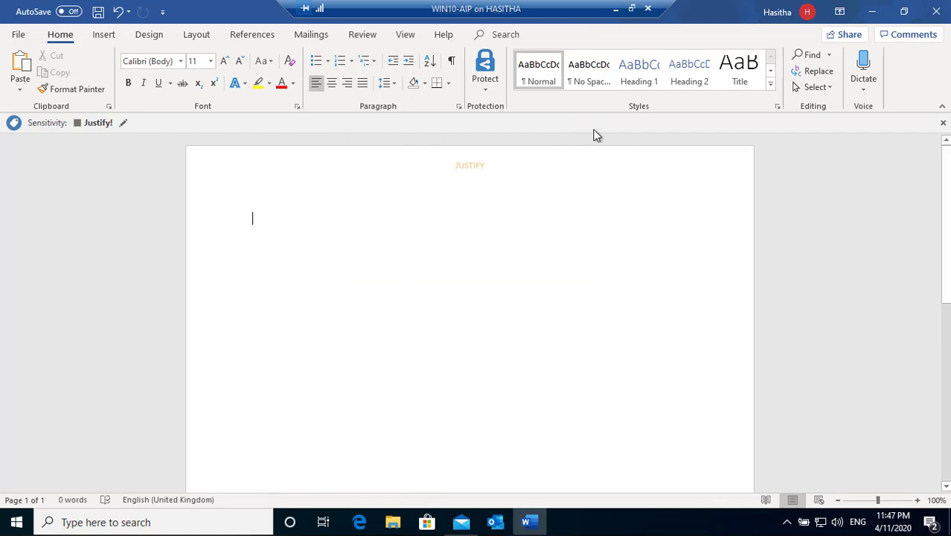
Step: Close Word with its test document, and open Outlook
left_click(938, 14)
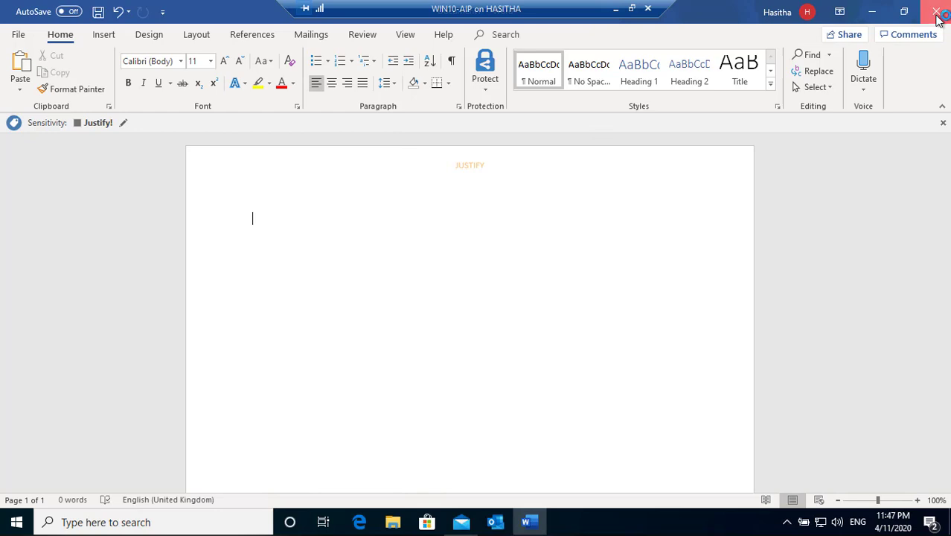
left_click(524, 361)
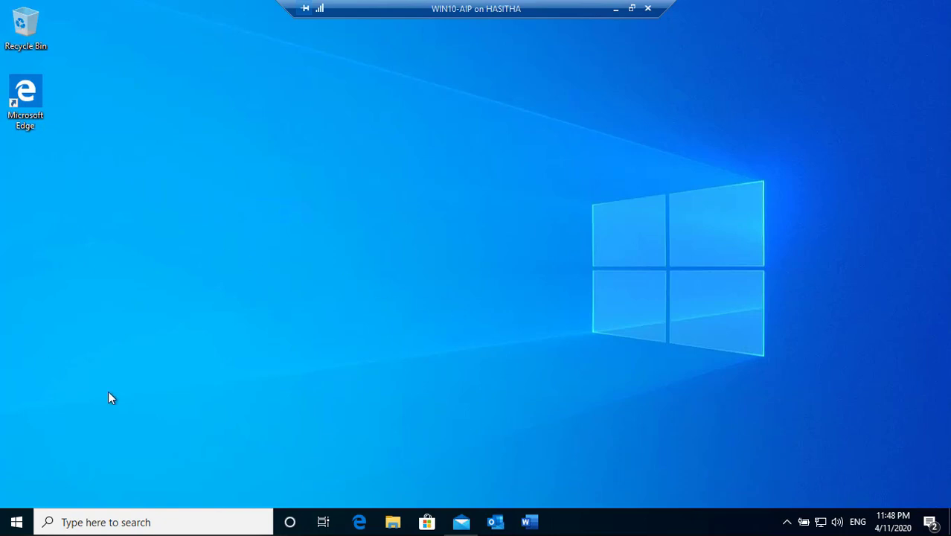
left_click(495, 524)
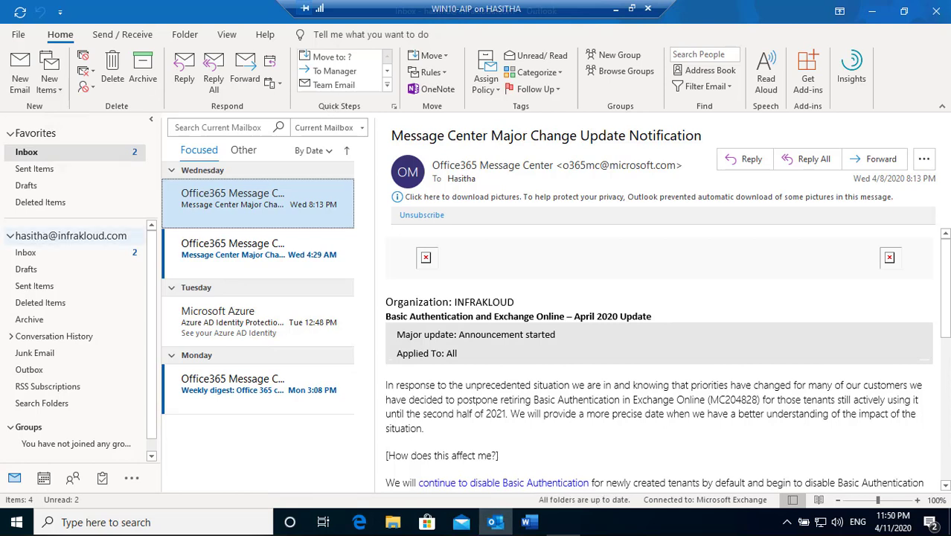
Step: Compose a new email to the suggested external recipient with the subject "Test message for Label Warning" and the body "Test 123"
left_click(19, 79)
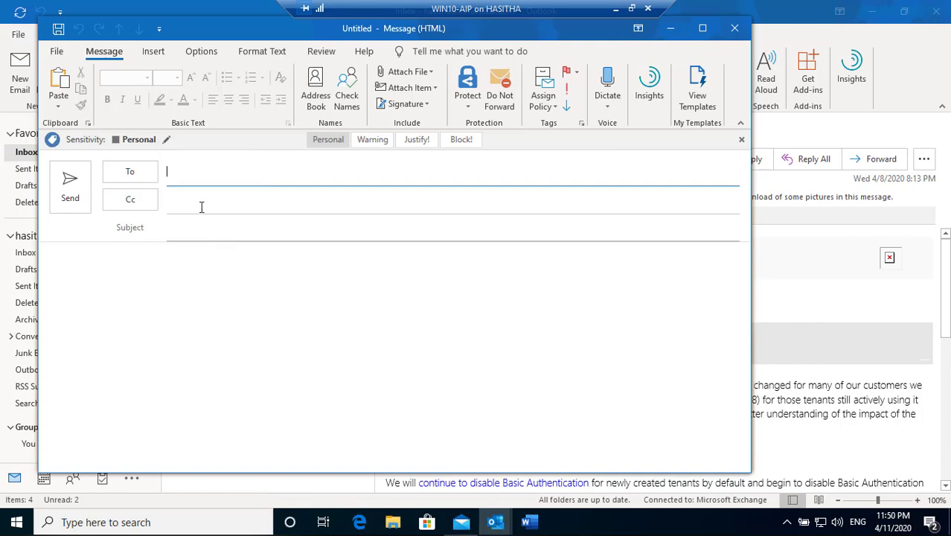
left_click(197, 174)
type("HASIH")
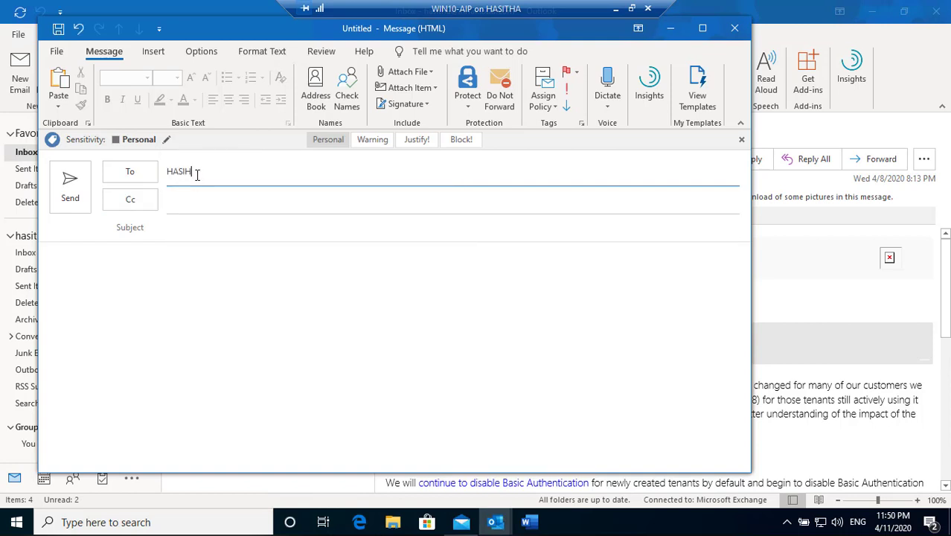
key("BackSpace")
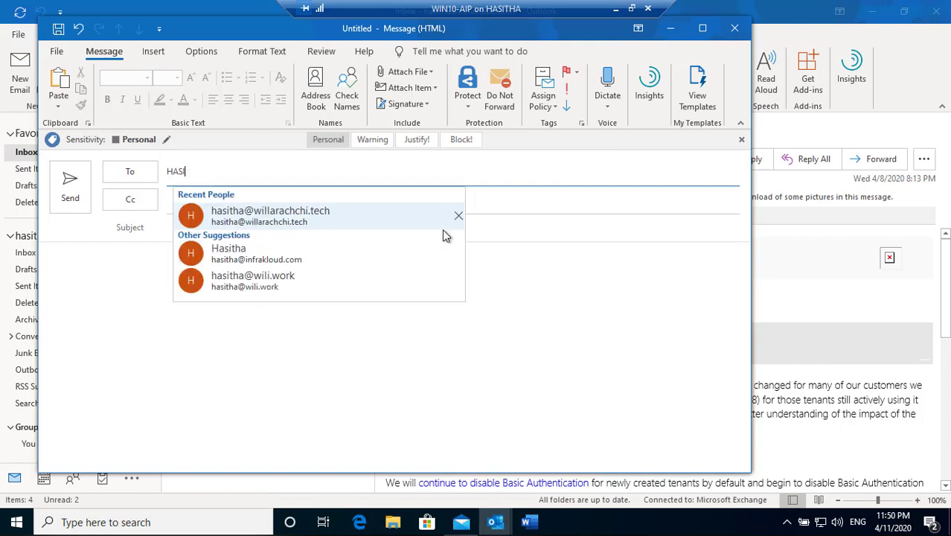
left_click(328, 213)
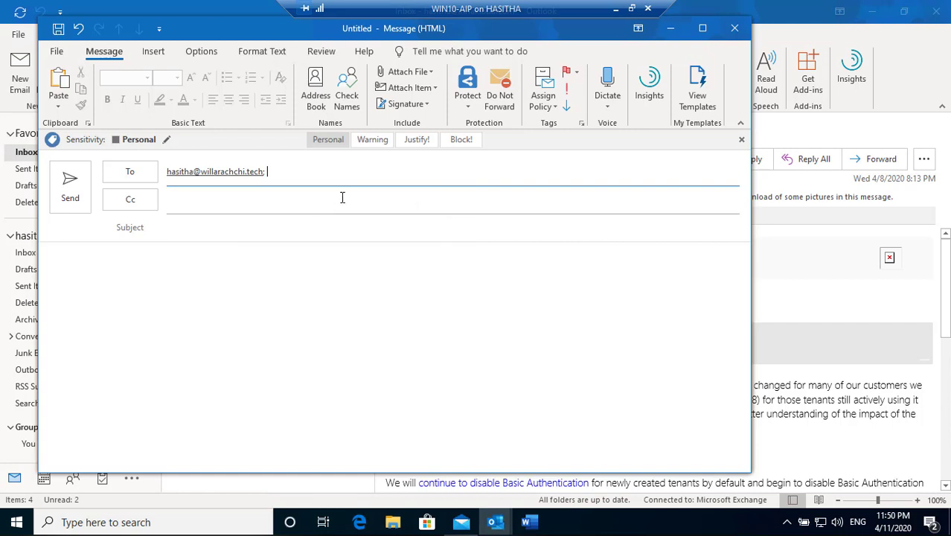
left_click(212, 233)
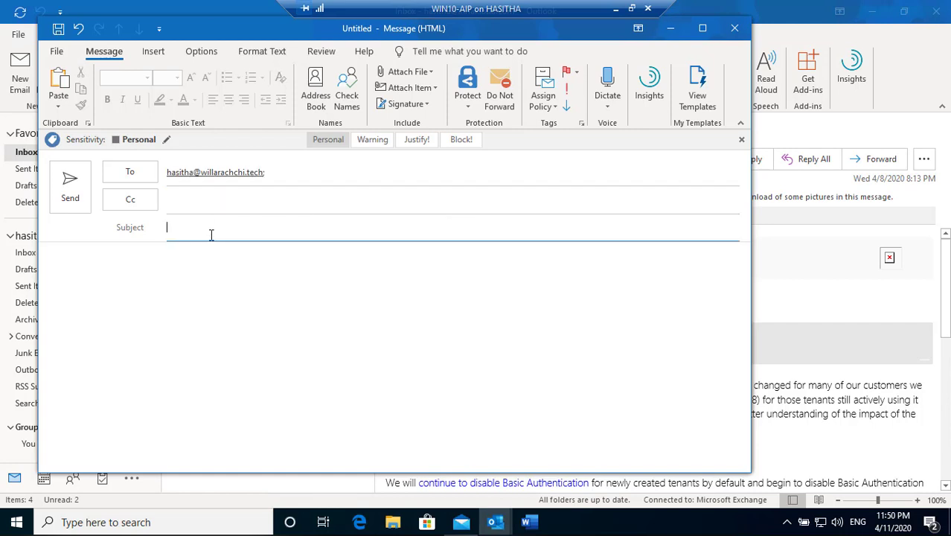
type("Test message for Label Warning")
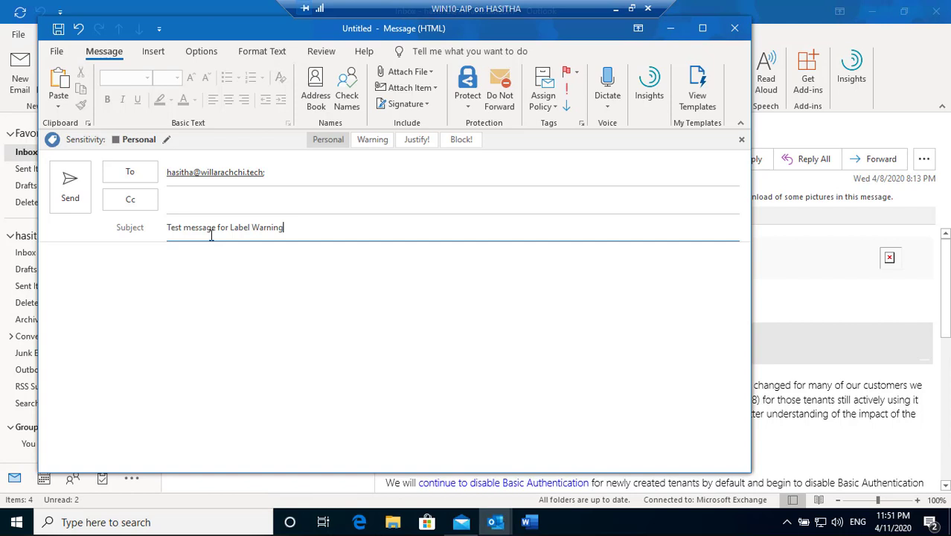
left_click(152, 273)
type("test 123")
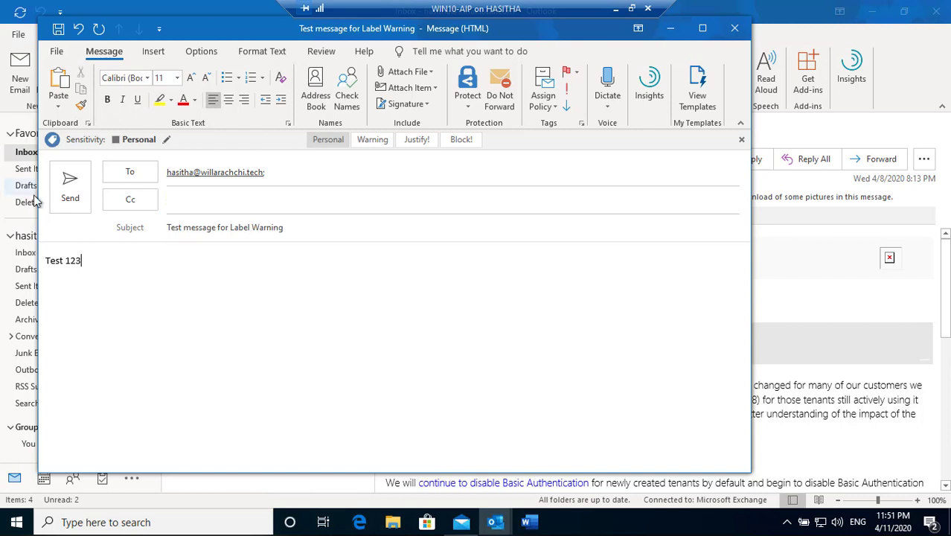
Step: Send the email with the Warning label, and confirm sending it to the untrusted recipient
left_click(75, 202)
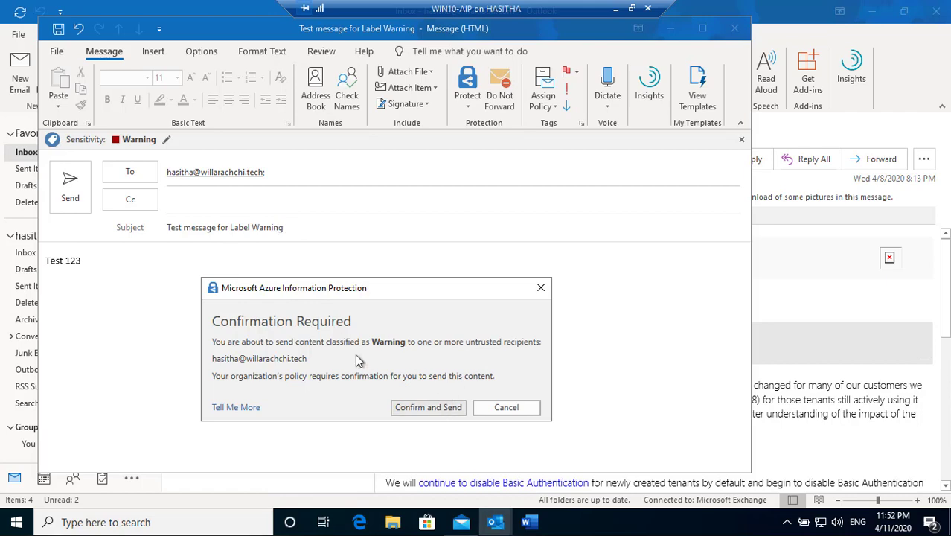
left_click(450, 411)
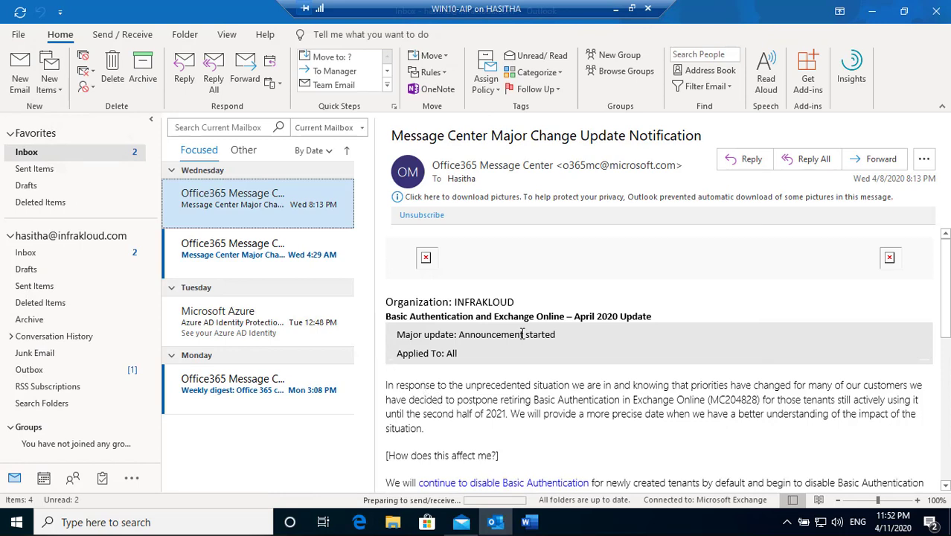
Step: Start a new email to the same external recipient with the subject "test 1234"
left_click(21, 84)
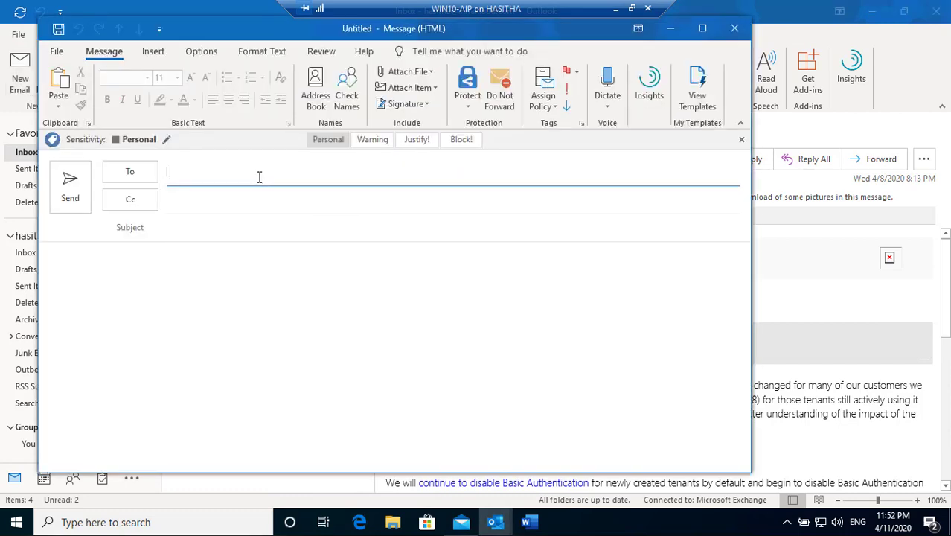
type("hasitha")
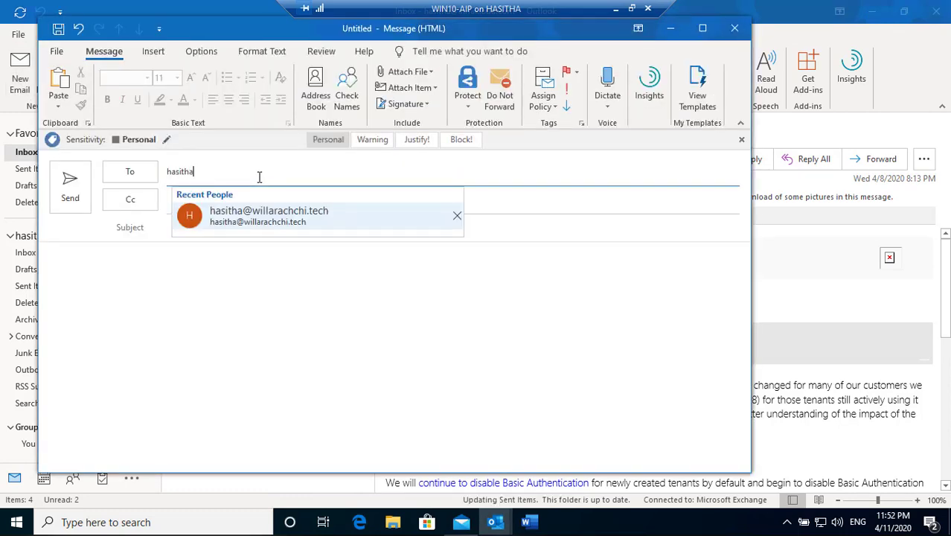
left_click(254, 202)
left_click(221, 233)
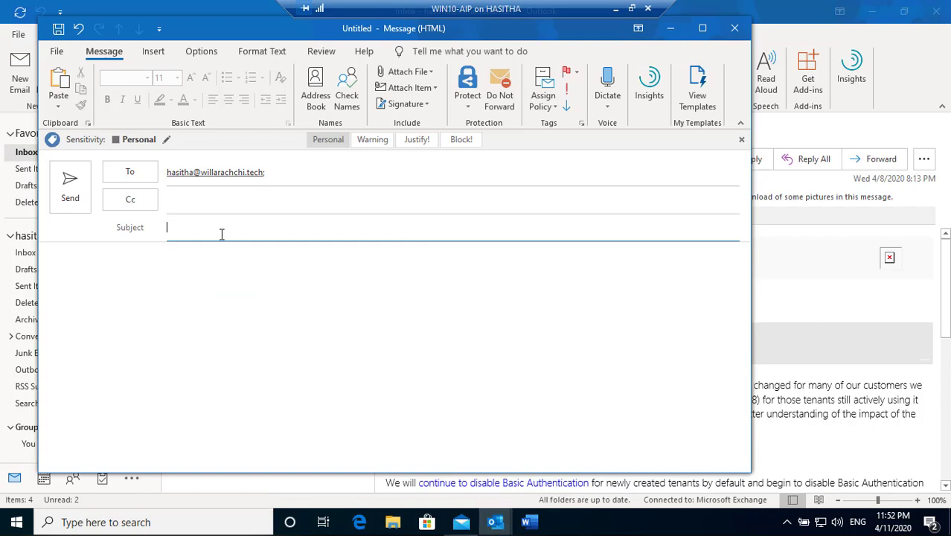
type("test 1234")
Step: Enter "JuStIfiCaTiOn" and "Test 123" on separate lines in the message body
left_click(181, 266)
type("Ju")
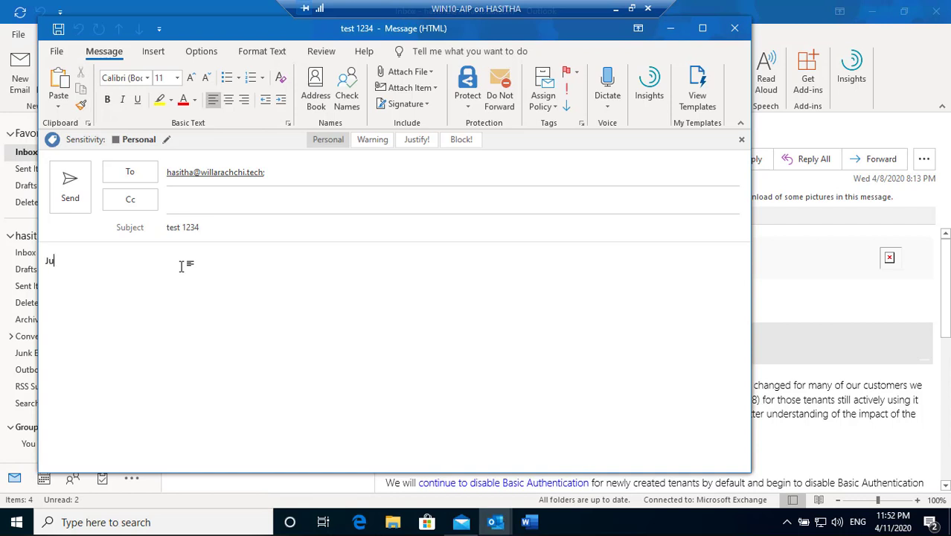
type("StIfA")
key("BackSpace")
type("iCaTiOn")
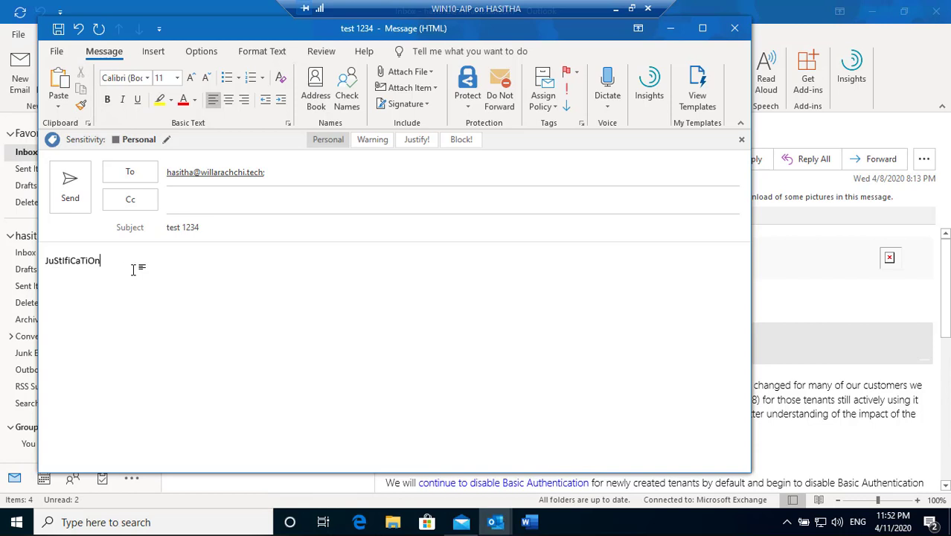
key("Return")
type("Test 123")
Step: Add the line "This is a test email to check the justify label" to the message body, correcting the misspelled "check"
key("Return")
type("This is an")
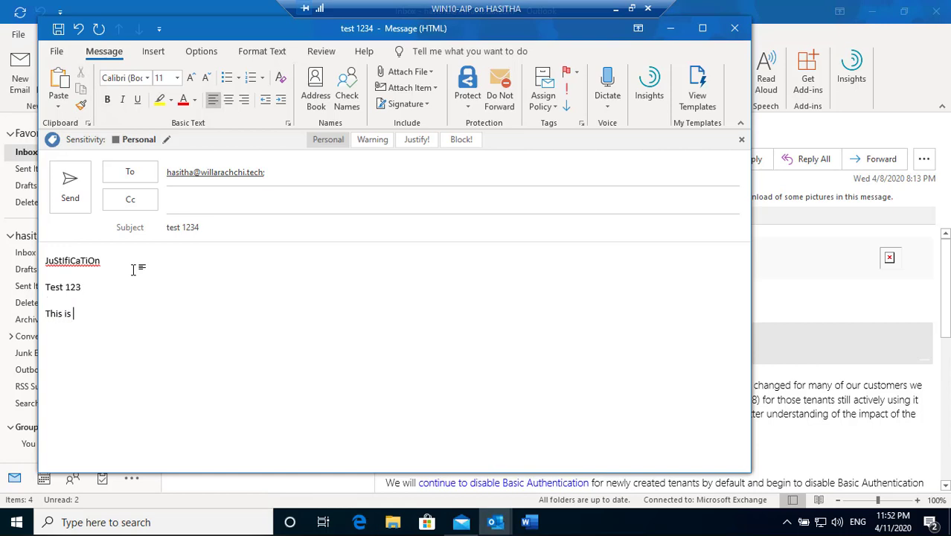
key("BackSpace")
type("r")
key("BackSpace")
type("test ema")
key("BackSpace")
key("BackSpace")
type("mail to ceck the ju")
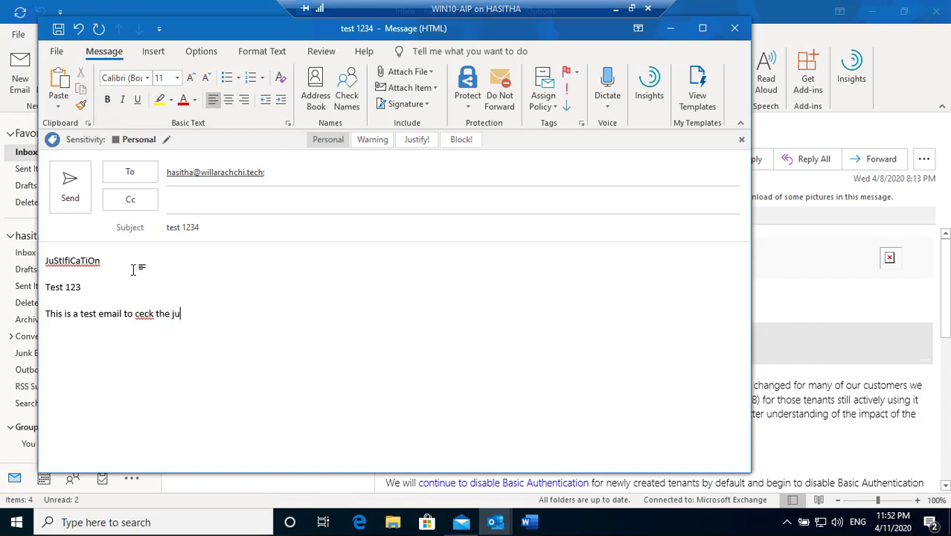
type("stify label")
right_click(145, 313)
left_click(168, 337)
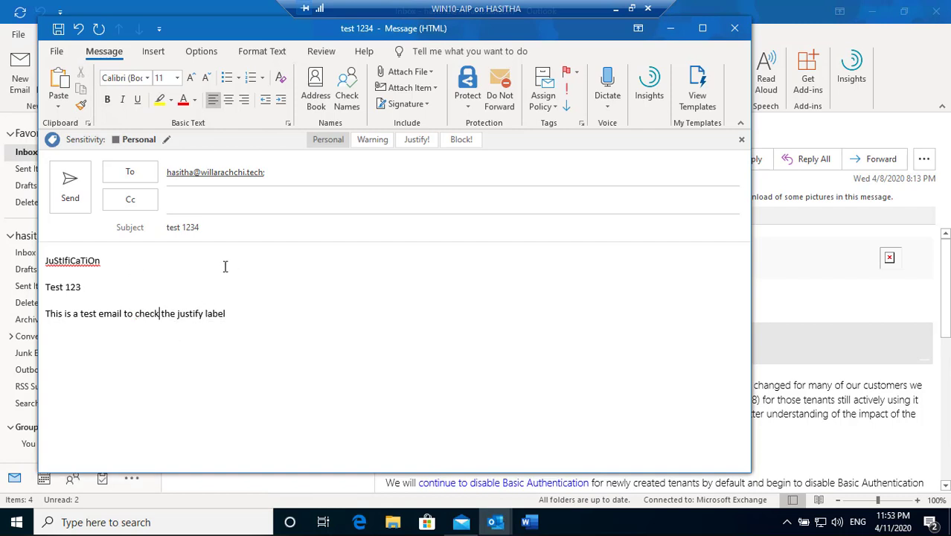
Step: Send the email and justify sharing it with the untrusted recipient with the custom explanation "It is safe"
left_click(71, 199)
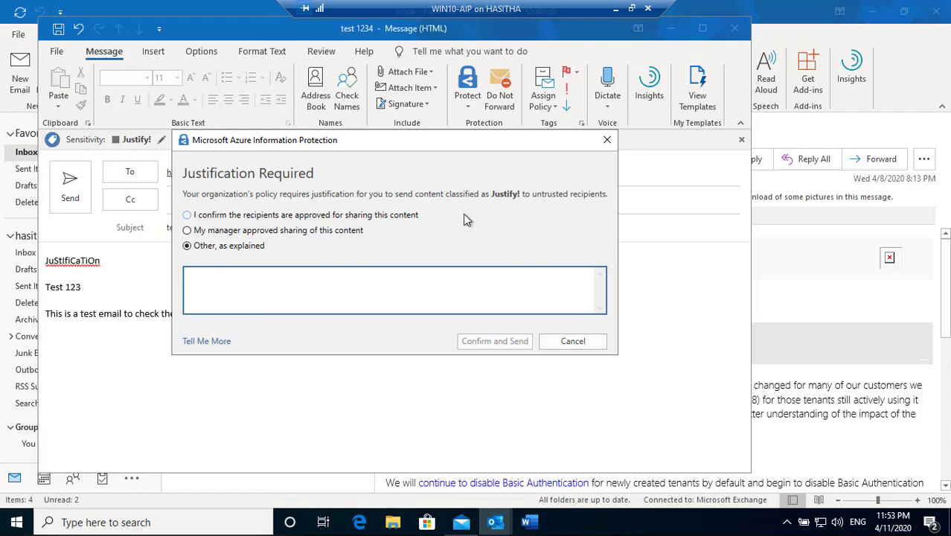
left_click_drag(262, 138, 264, 246)
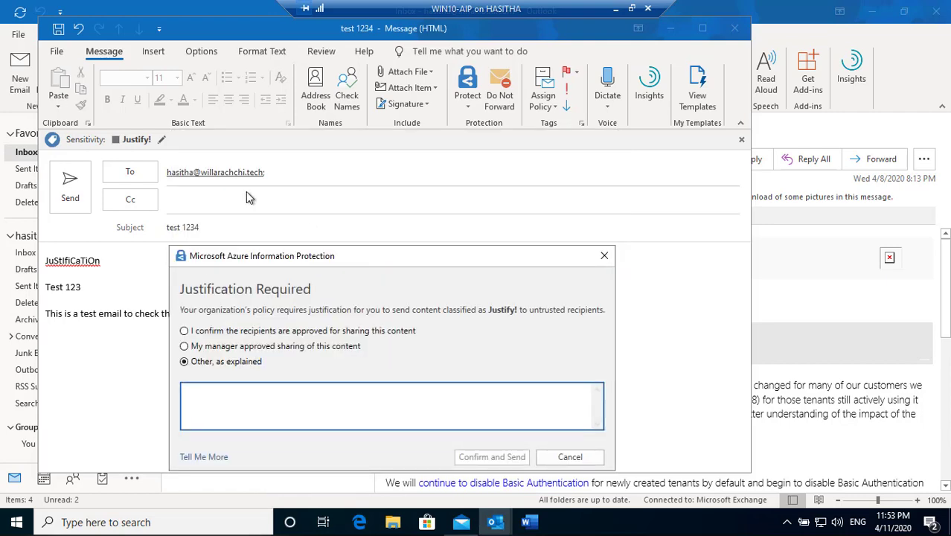
left_click_drag(367, 258, 398, 198)
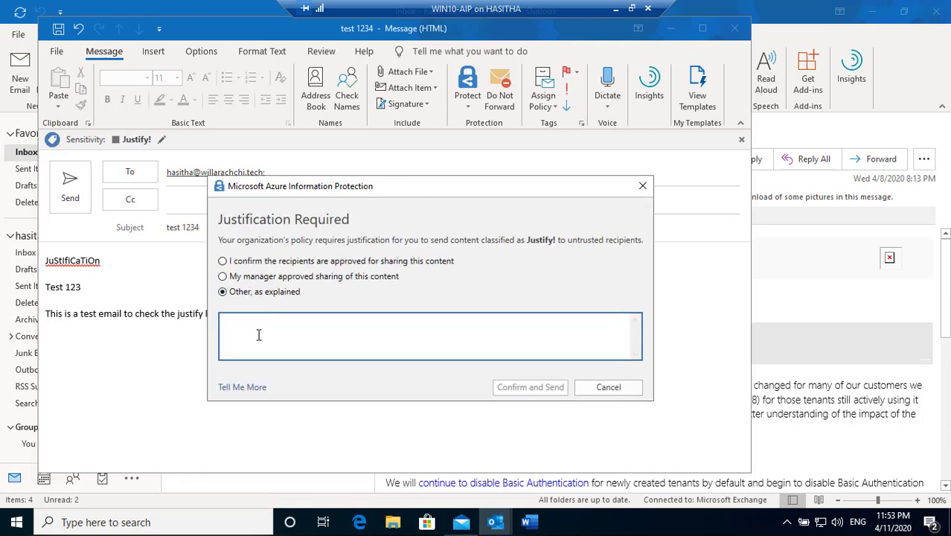
type("It is safe")
left_click(552, 386)
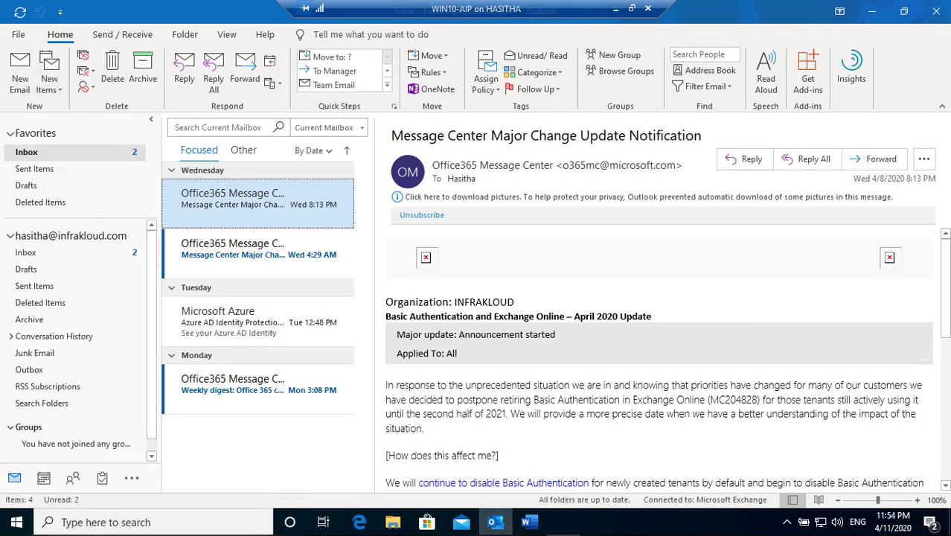
Step: Start a new email to the same external recipient with the subject "Test email for Blocking"
left_click(20, 72)
type("ha")
key("Tab")
key("Tab")
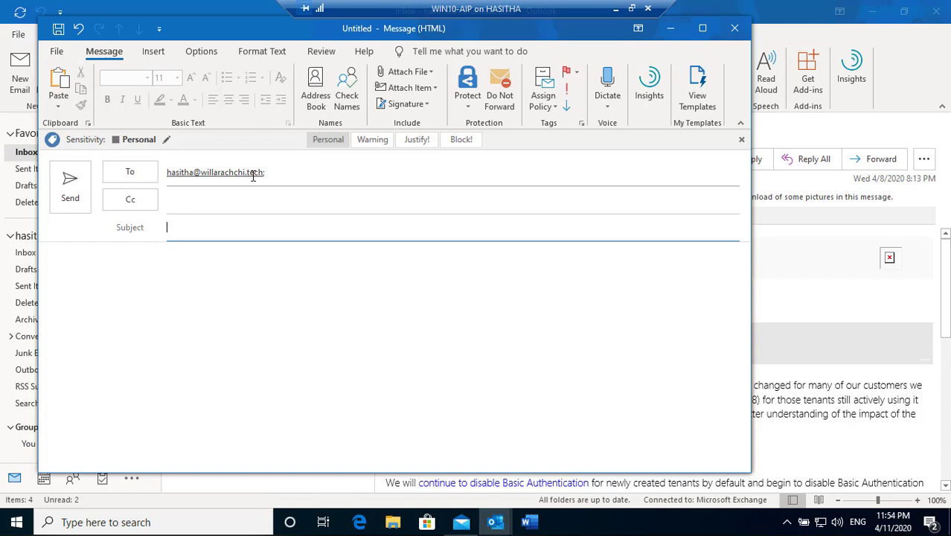
type("Test email for Blocking")
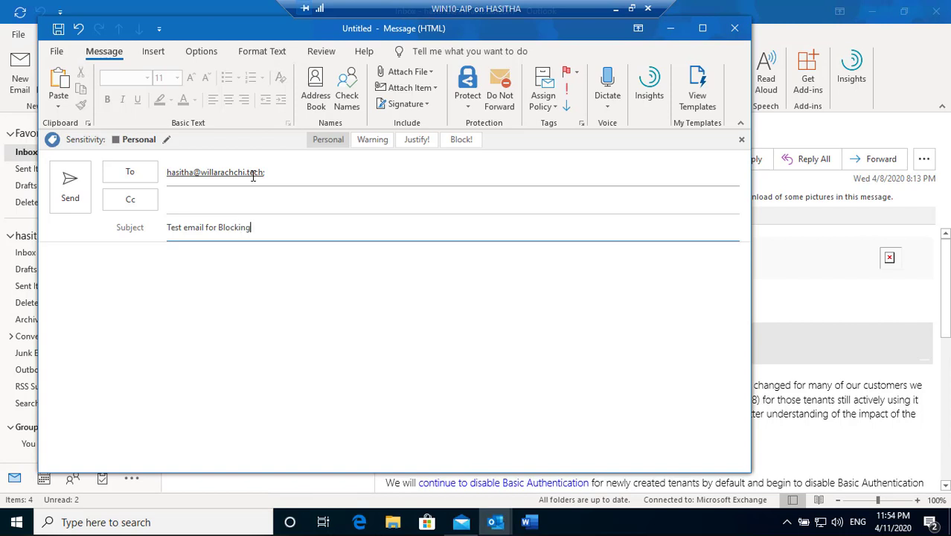
left_click(95, 273)
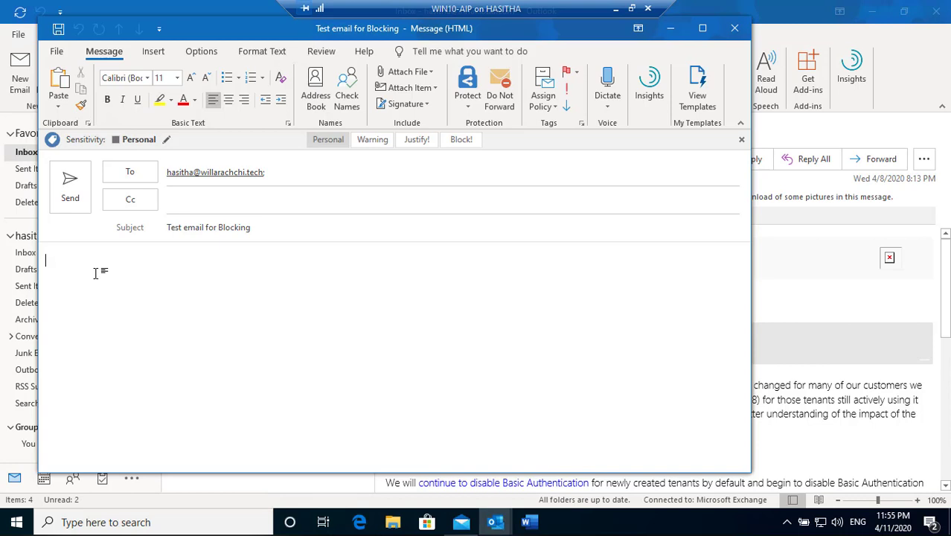
Step: Copy the paragraph beginning "In response to the unprecedented situation" from the Message Center notification in the inbox
mouse_move(17, 522)
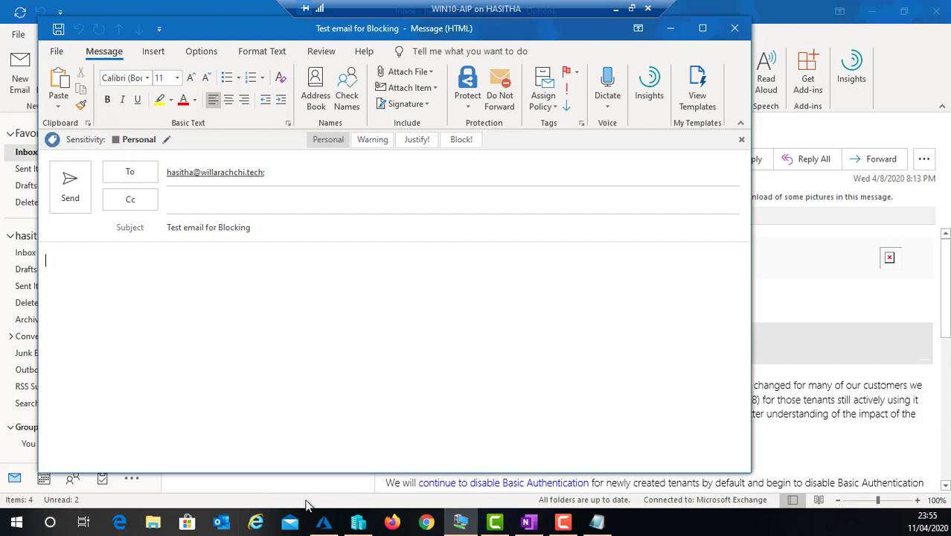
left_click(843, 442)
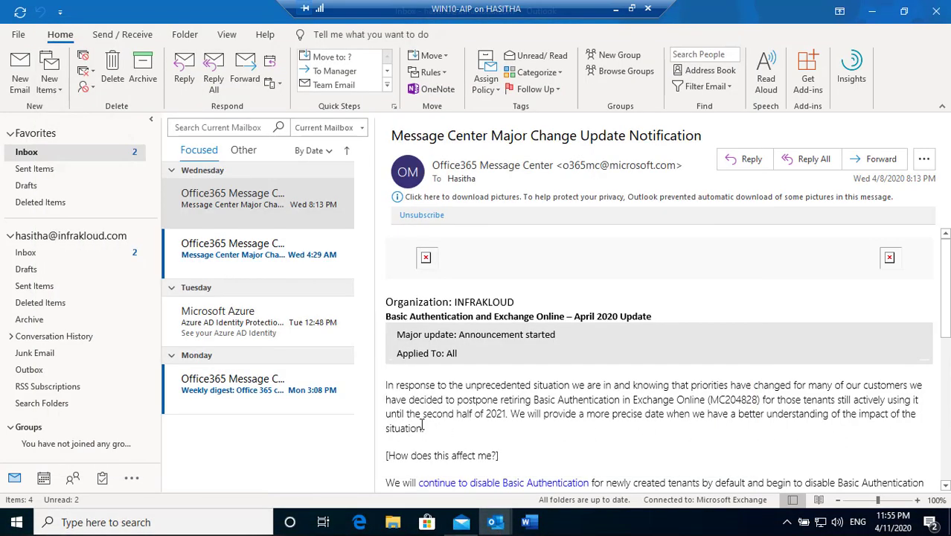
left_click_drag(425, 429, 387, 385)
right_click(407, 386)
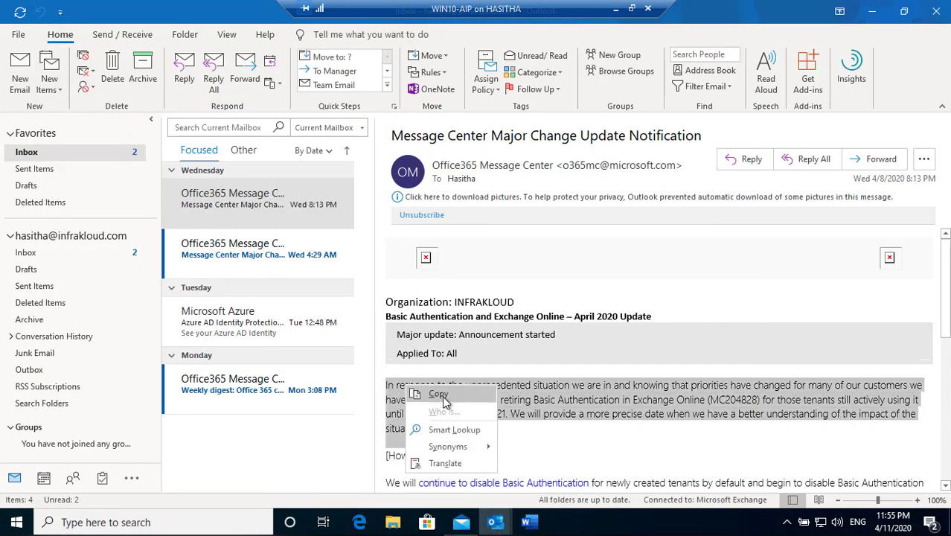
left_click(437, 393)
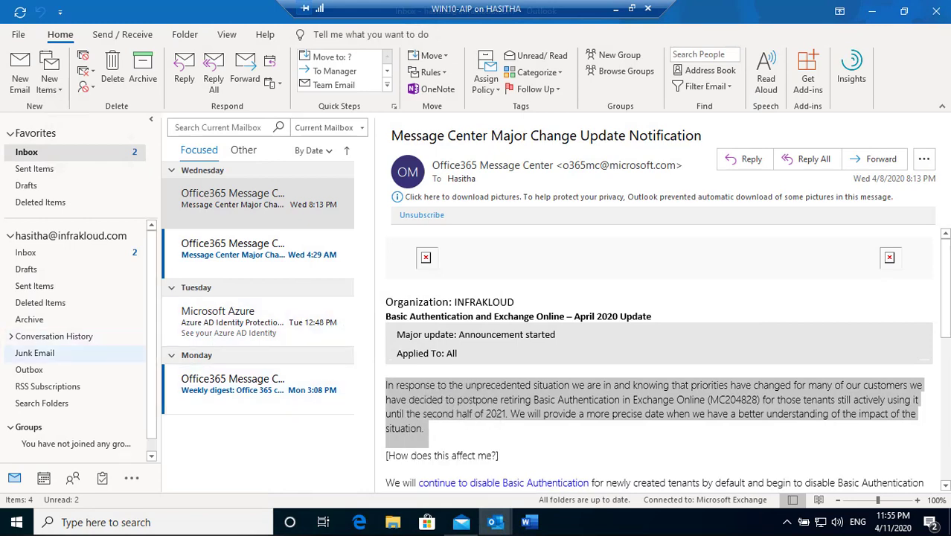
Step: Switch to the Notepad file and paste the copied paragraph a few lines below the Block label ID
key("alt+Tab")
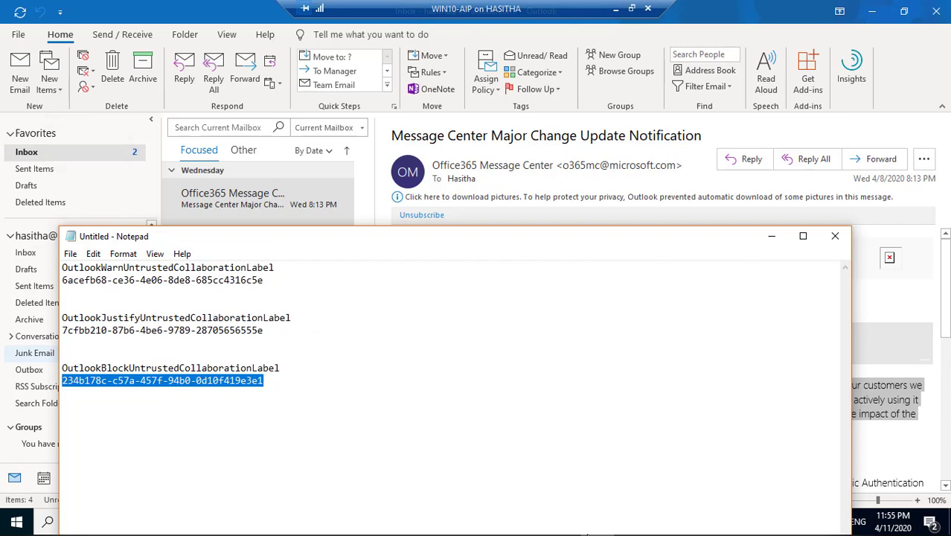
left_click(405, 384)
key("Return")
key("Return")
key("Return")
key("Return")
key("ctrl+v")
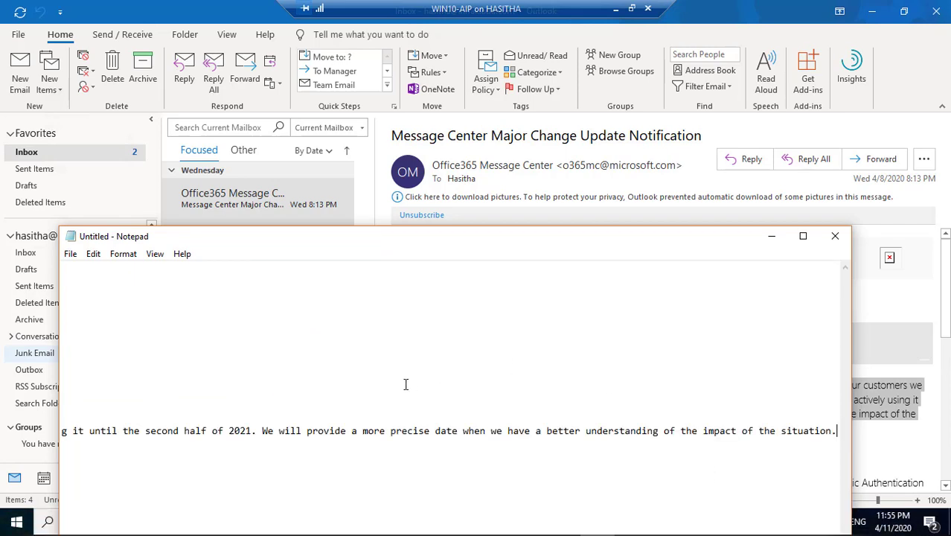
Step: Insert a test credit card number after "We will provide" in the pasted paragraph
left_click(350, 430)
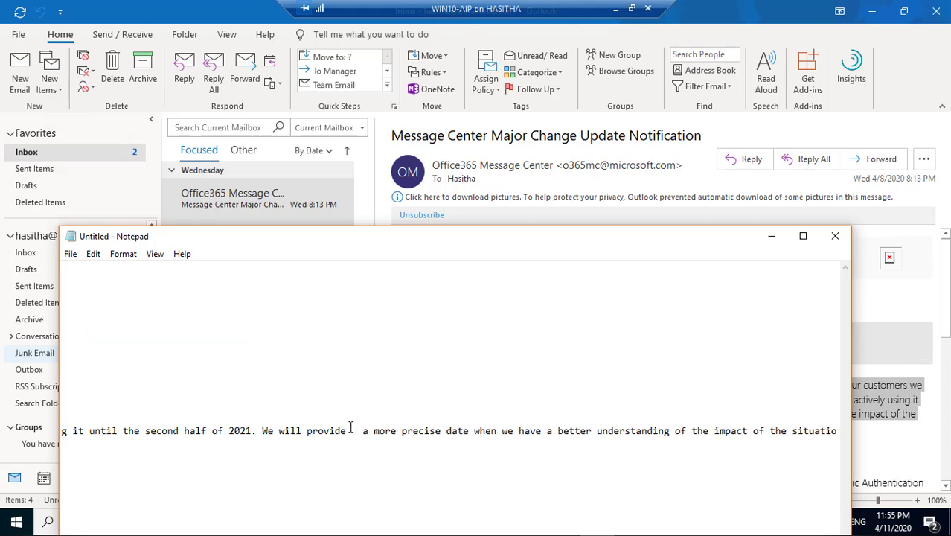
key("BackSpace")
key("Left")
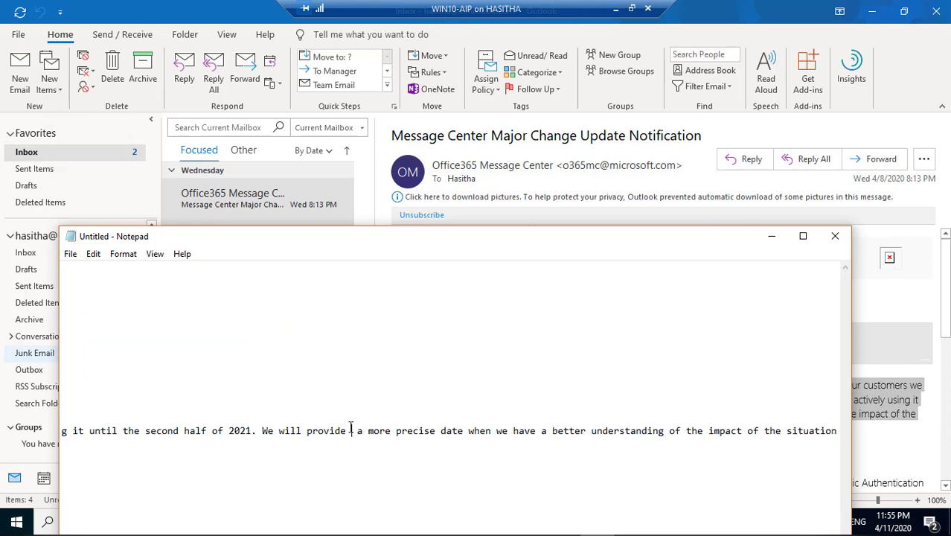
type("4242")
type("-4242-")
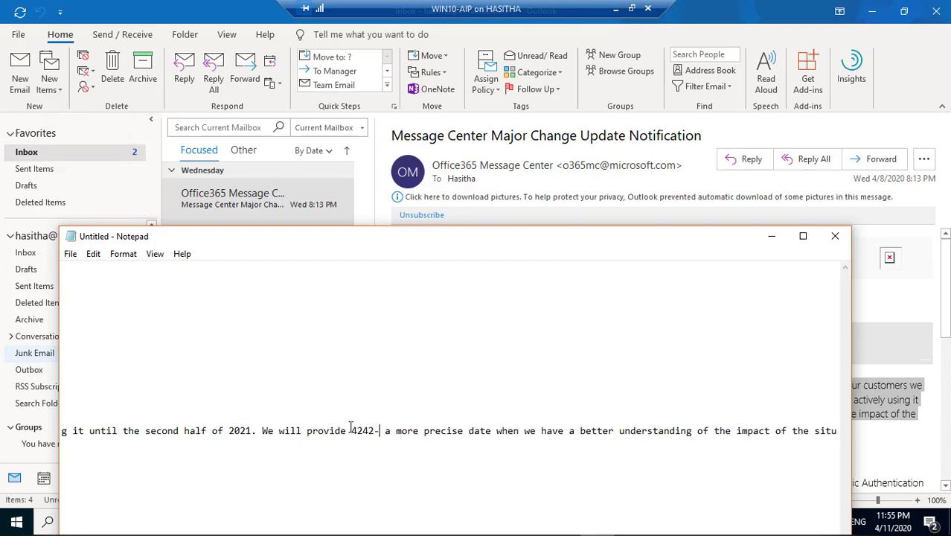
type("4242-4242")
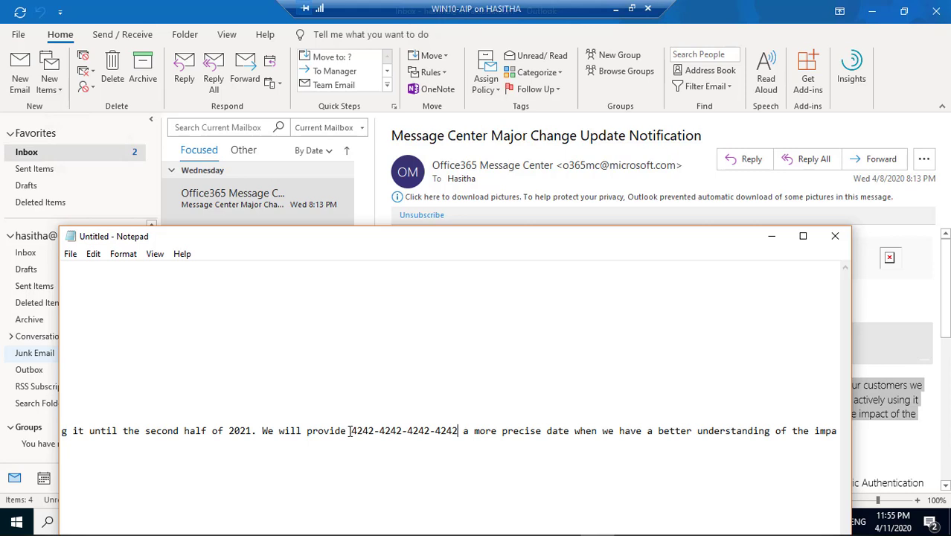
Step: Copy the edited paragraph with the card number from Notepad into the body of the "Test email for Blocking" message in Outlook
left_click(803, 236)
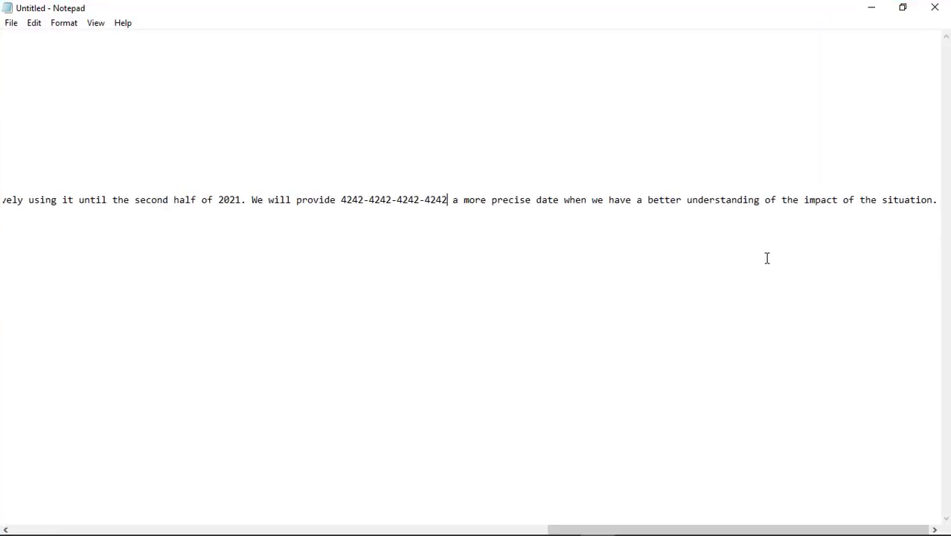
left_click_drag(936, 202, 1, 213)
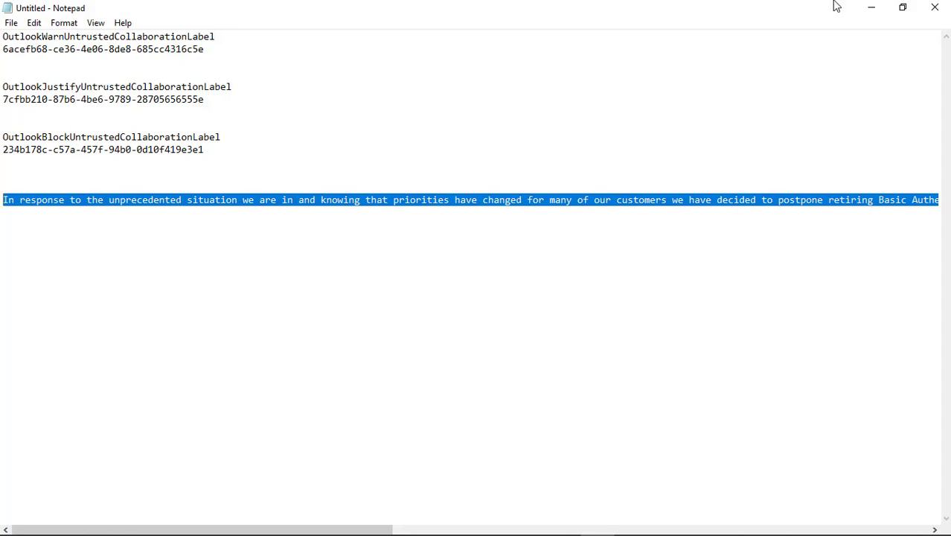
left_click(871, 8)
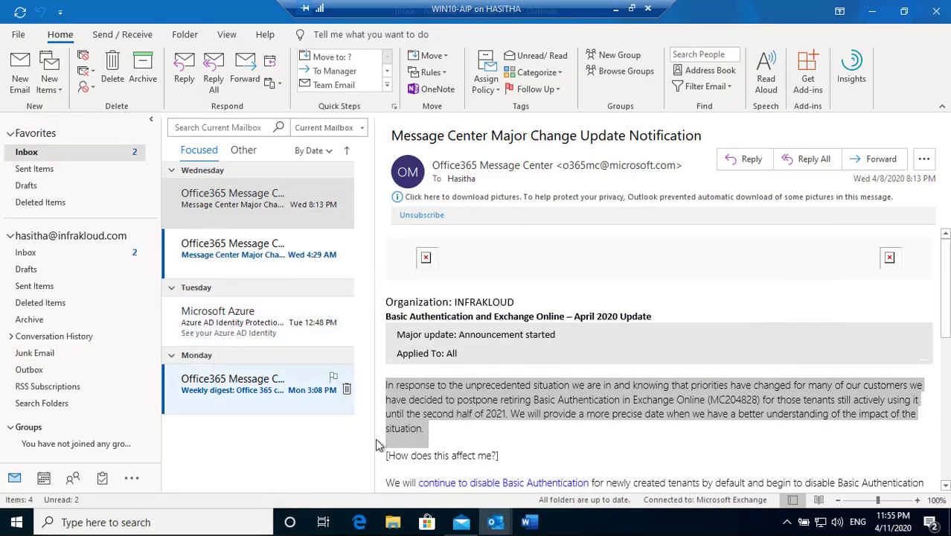
left_click(495, 522)
left_click(548, 492)
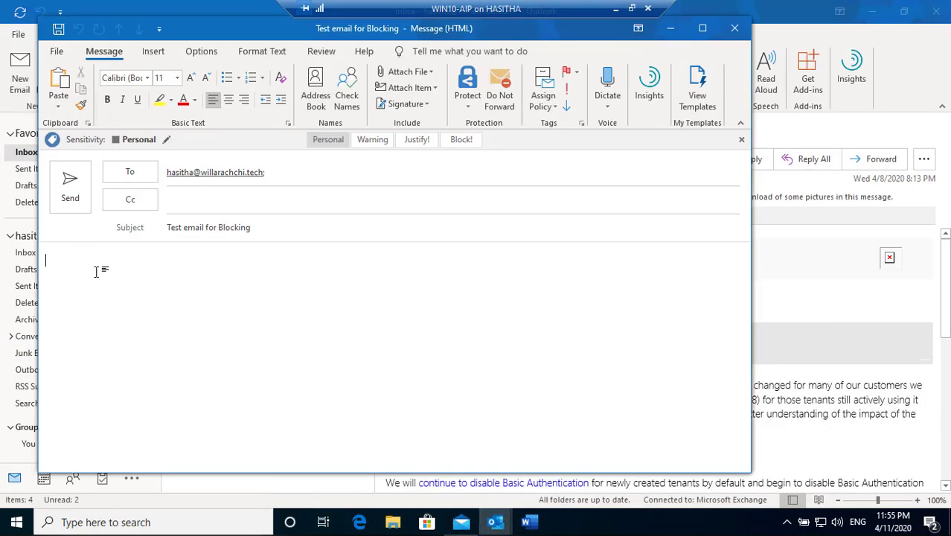
key("ctrl+v")
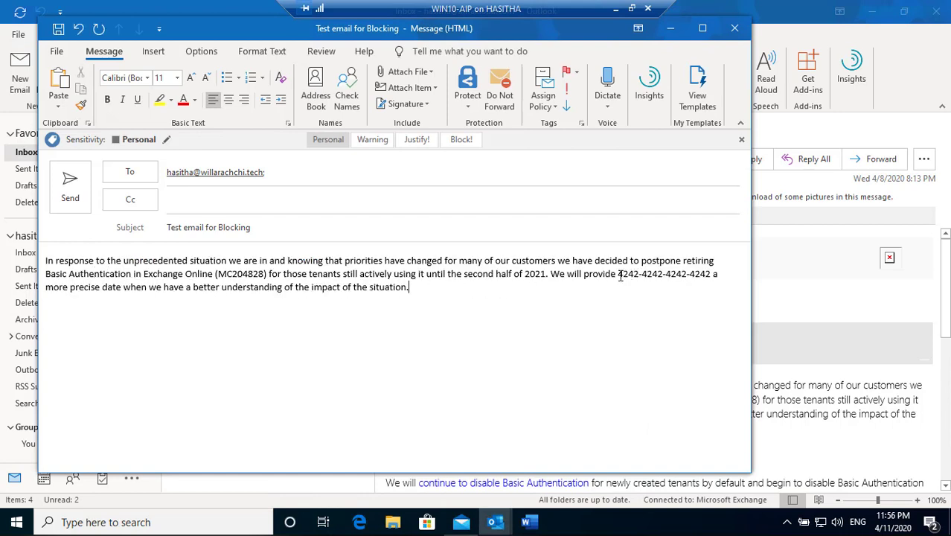
Step: Format the card number in the message body in bold red text
left_click_drag(617, 277, 711, 274)
left_click(194, 100)
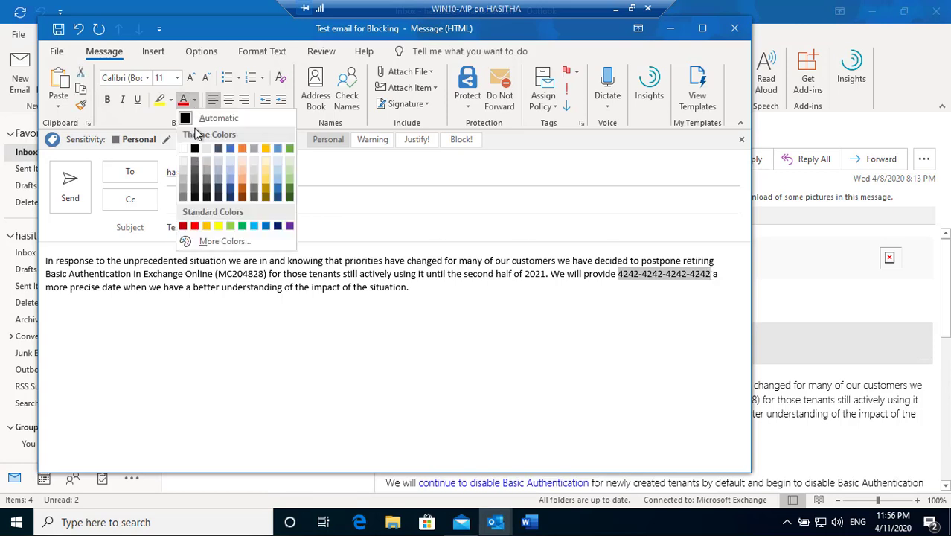
left_click(195, 225)
left_click(107, 99)
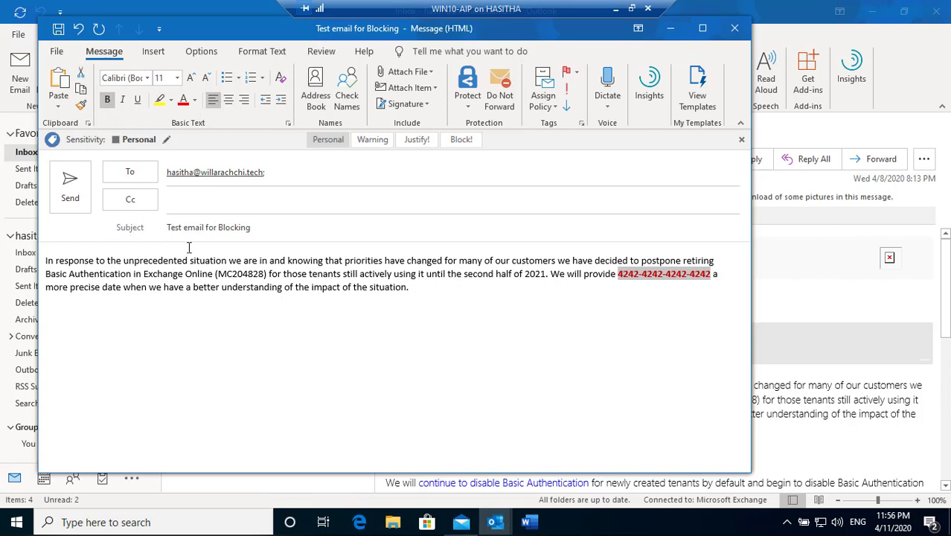
Step: Try to send the email to the external recipient, and save and close it as a draft
left_click(70, 186)
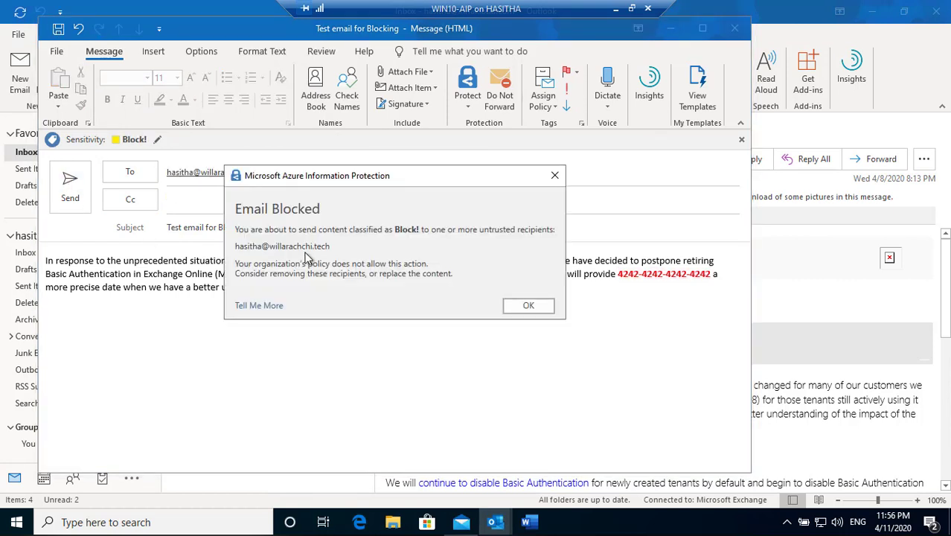
left_click(526, 313)
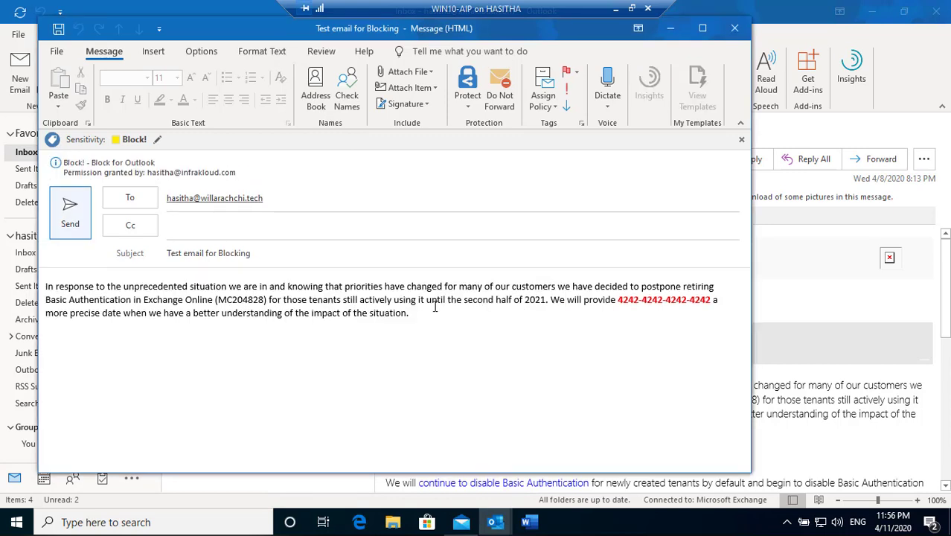
left_click(58, 30)
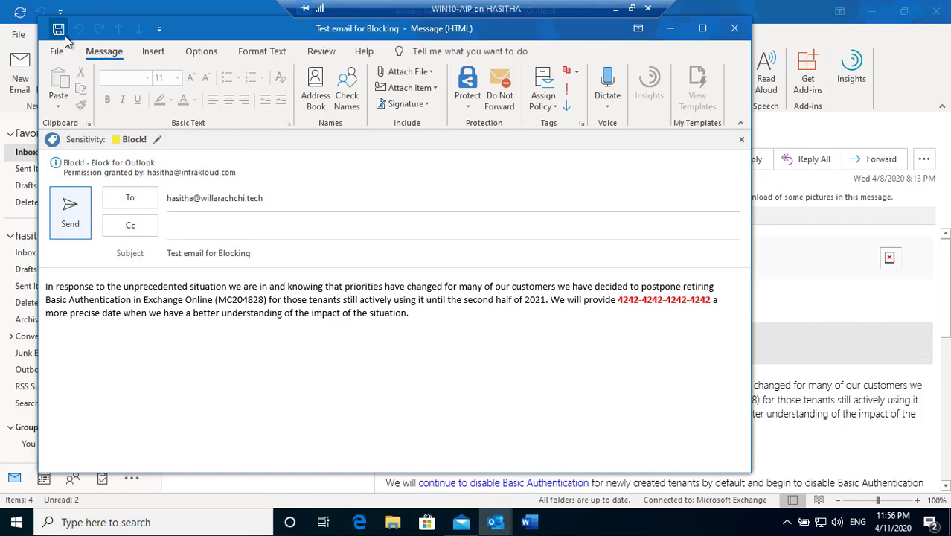
left_click(735, 28)
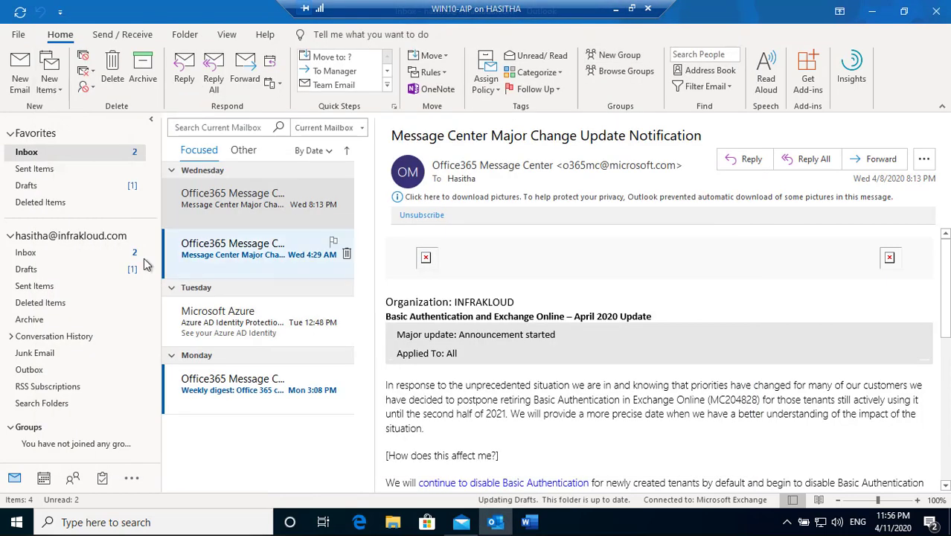
Step: Reopen the "Test email for Blocking" message from Drafts and try to send it again
left_click(58, 183)
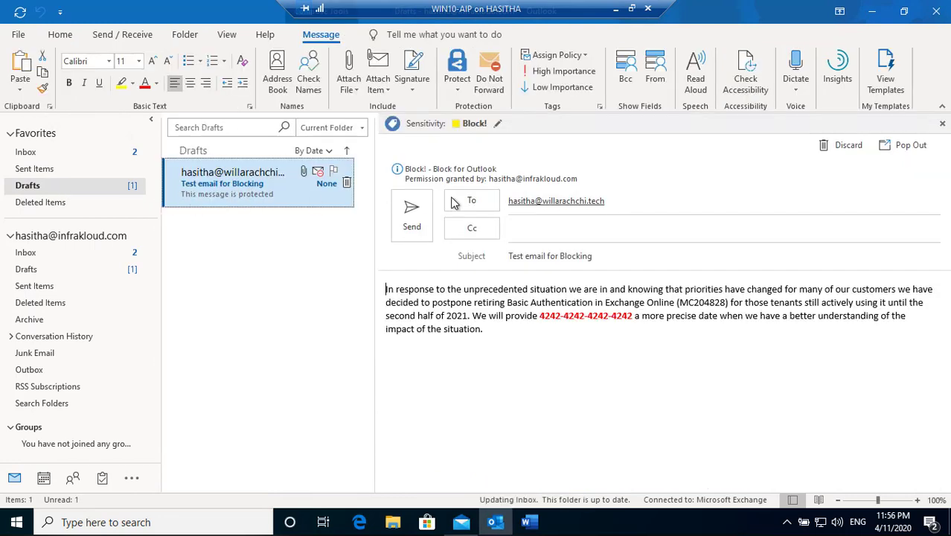
double_click(274, 191)
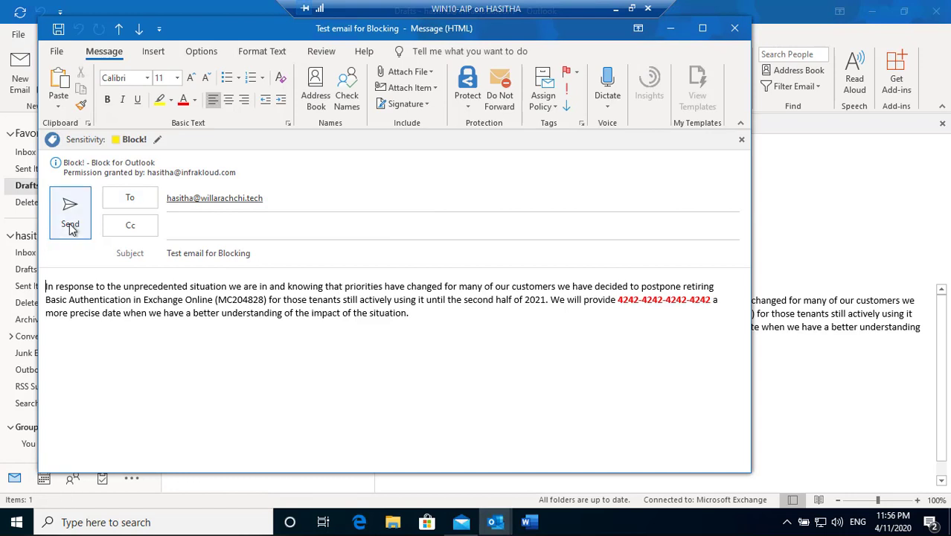
left_click(69, 223)
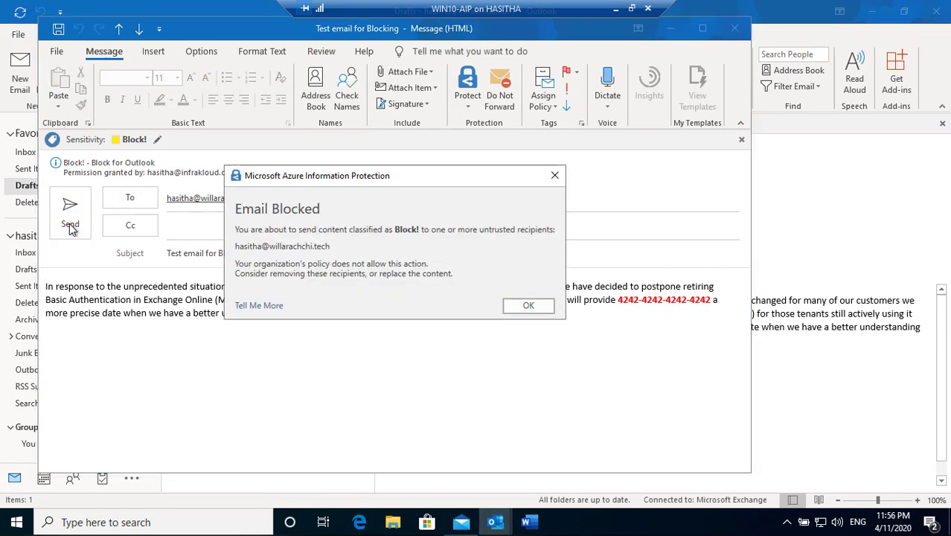
left_click(521, 307)
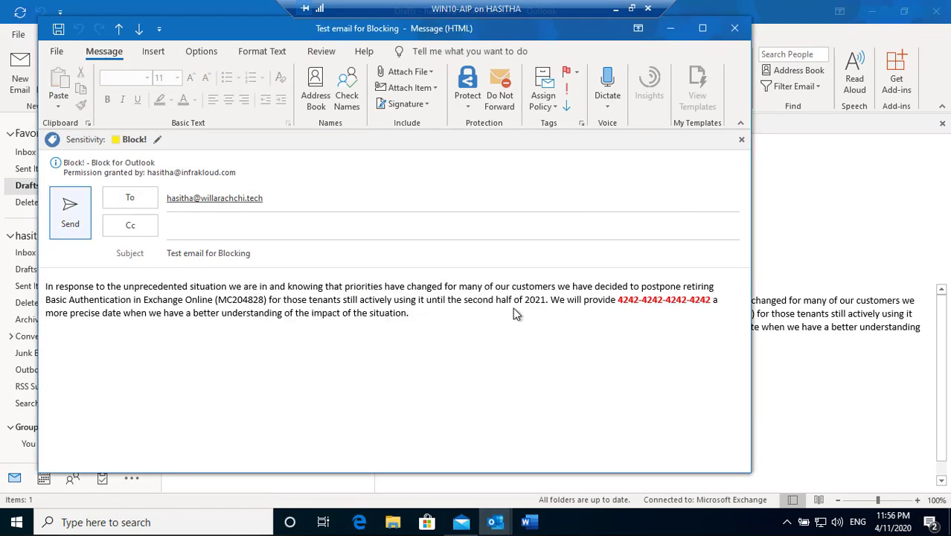
Step: Delete the card number from the body of the "Test email for Blocking" message and try to send it under the Block! label
left_click_drag(618, 300, 710, 299)
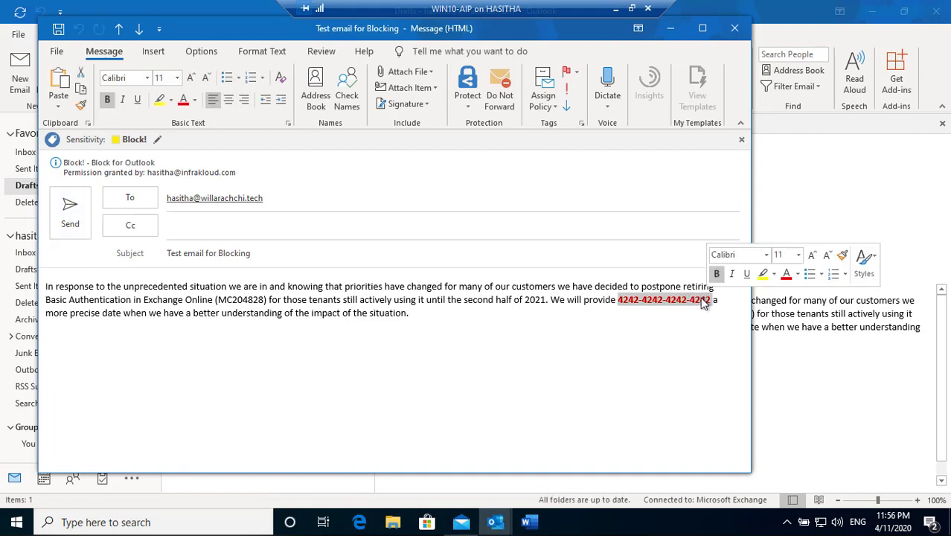
key("Delete")
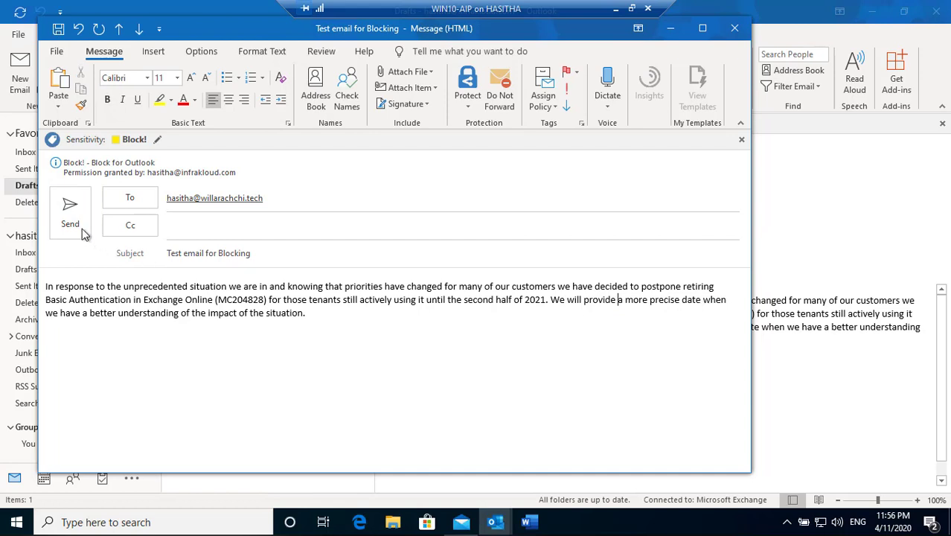
left_click(307, 314)
left_click_drag(307, 313, 41, 285)
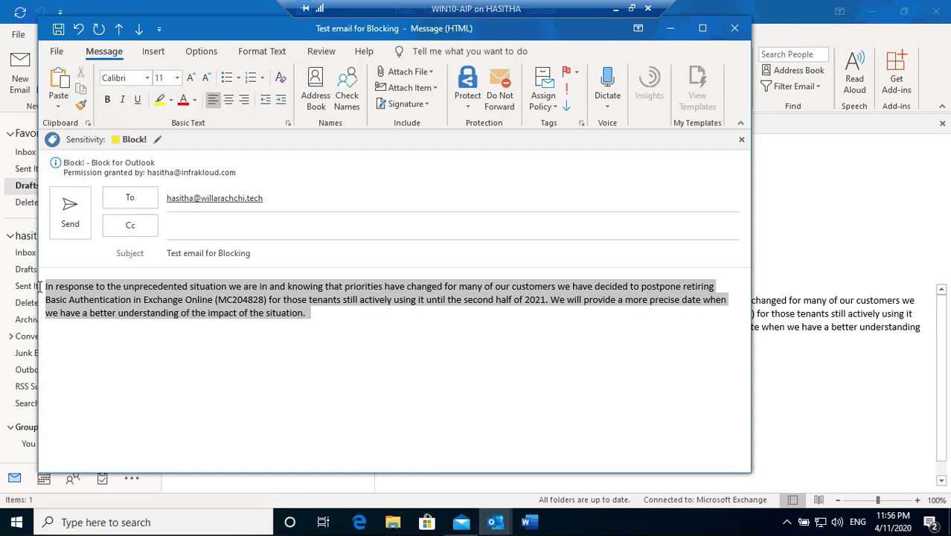
left_click(70, 211)
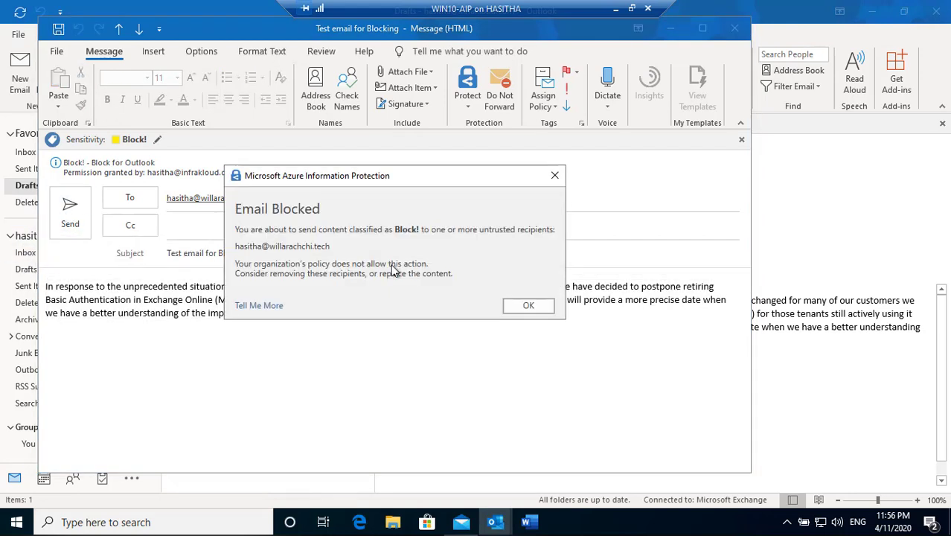
left_click(527, 305)
Step: Lower the message's sensitivity label to Personal, giving "no credit card number" as the justification
left_click_drag(365, 318, 41, 286)
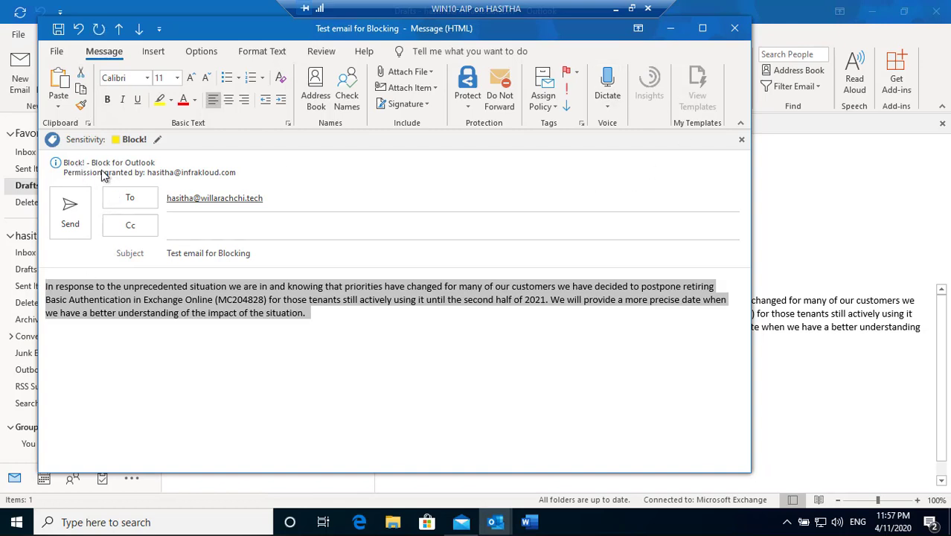
left_click(158, 140)
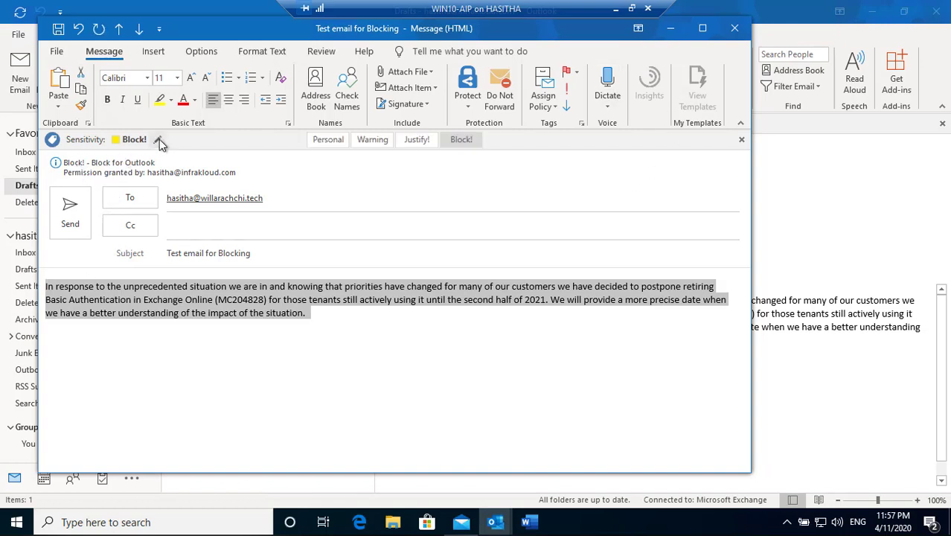
left_click(328, 140)
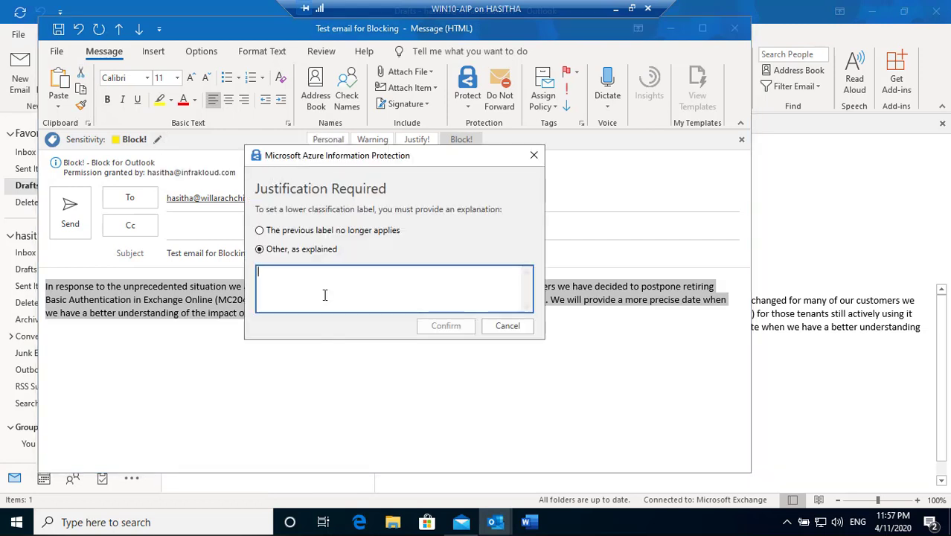
type("no cre")
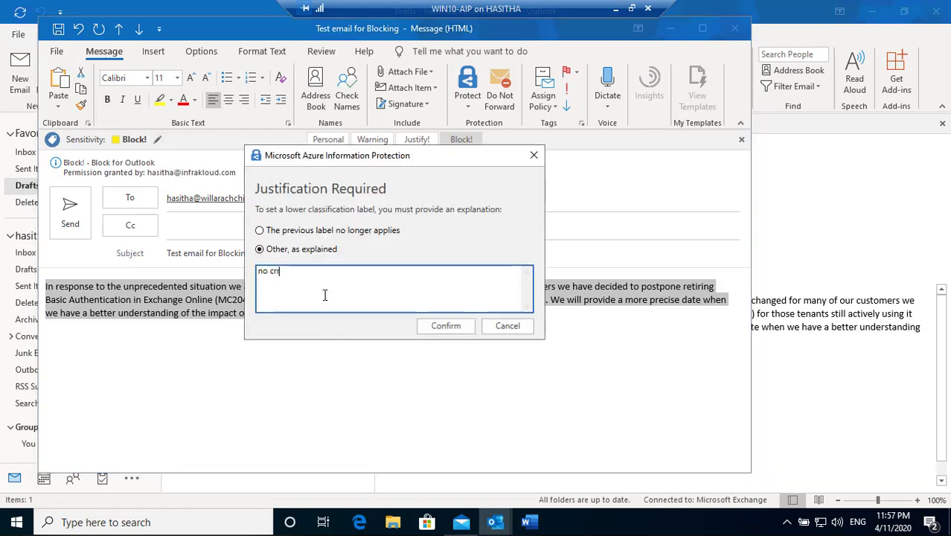
type("dit")
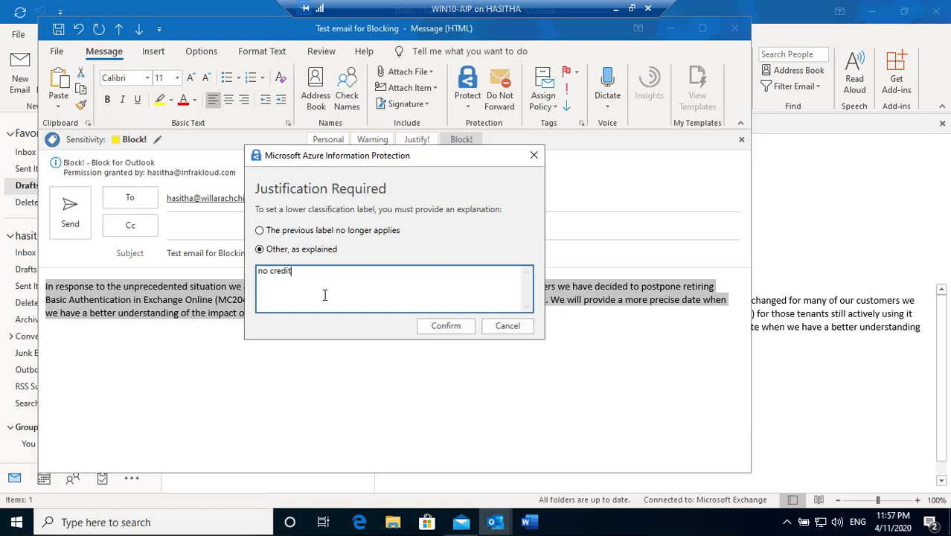
type(" card number")
left_click(446, 325)
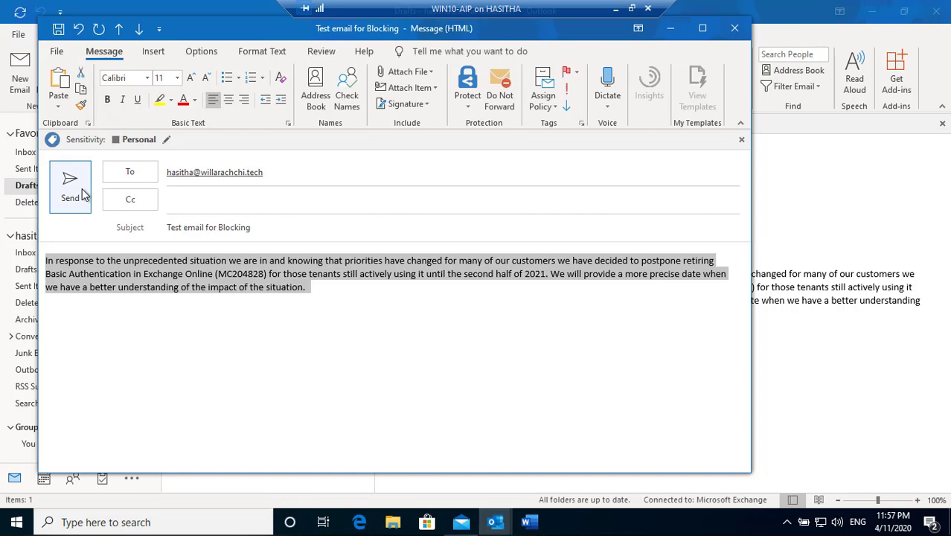
Step: Send the relabelled "Test email for Blocking" message to the external recipient and open the Inbox
left_click(84, 195)
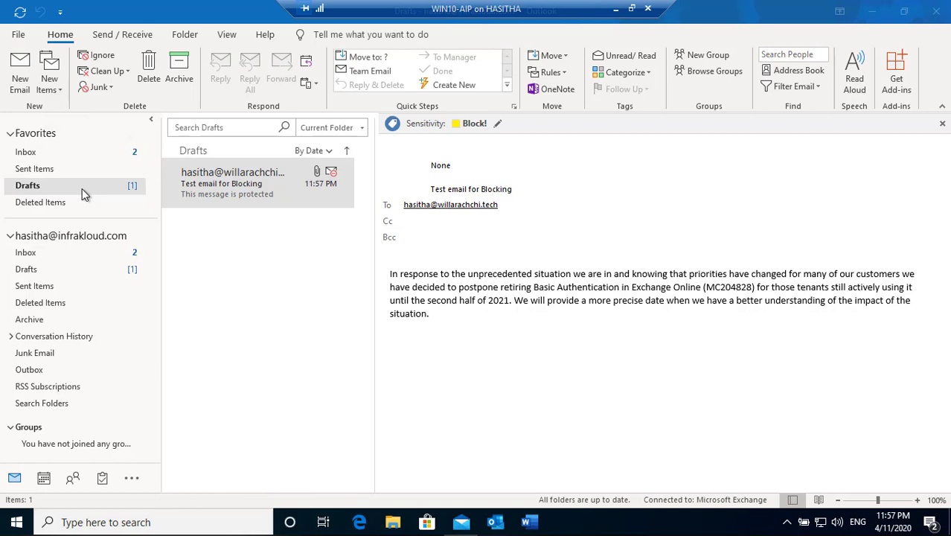
left_click(70, 152)
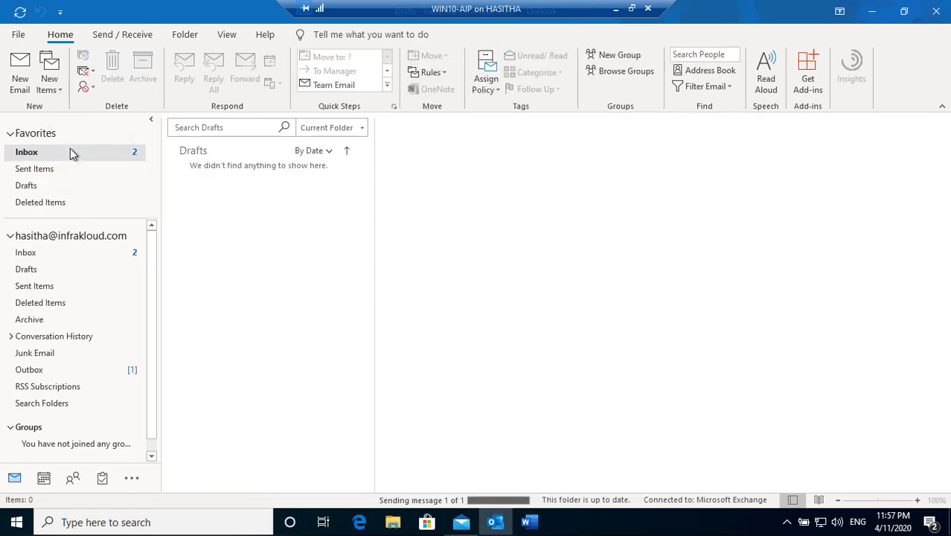